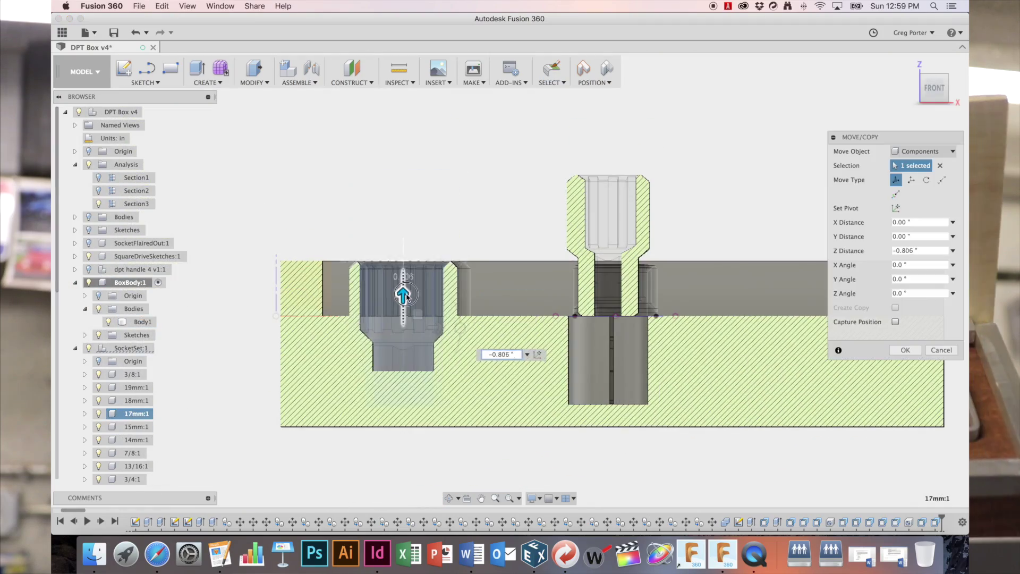
scroll(405, 296, up, 10)
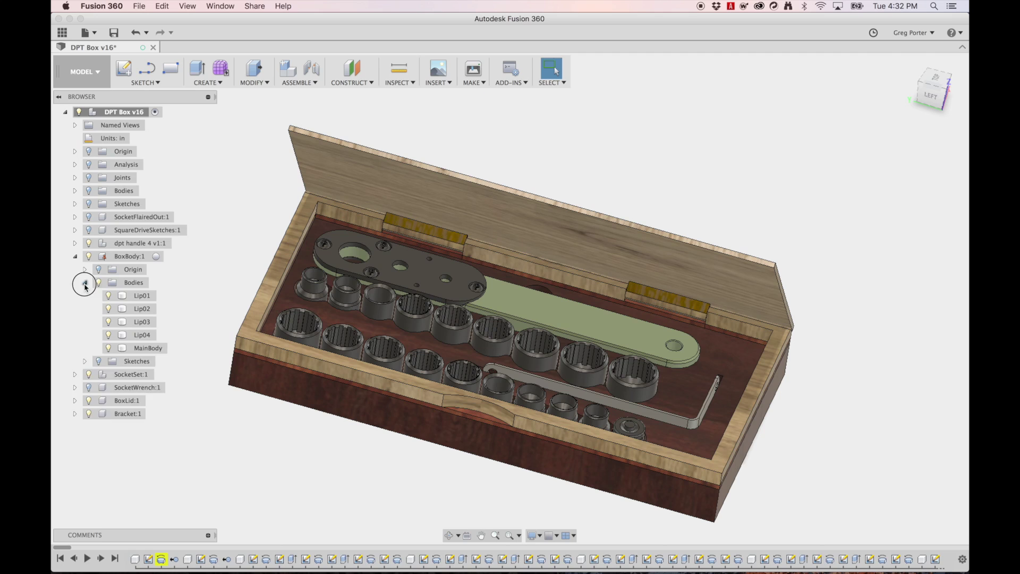
- Collapse the Bodies folder of the BoxBody component and hide BoxBody
click(85, 283)
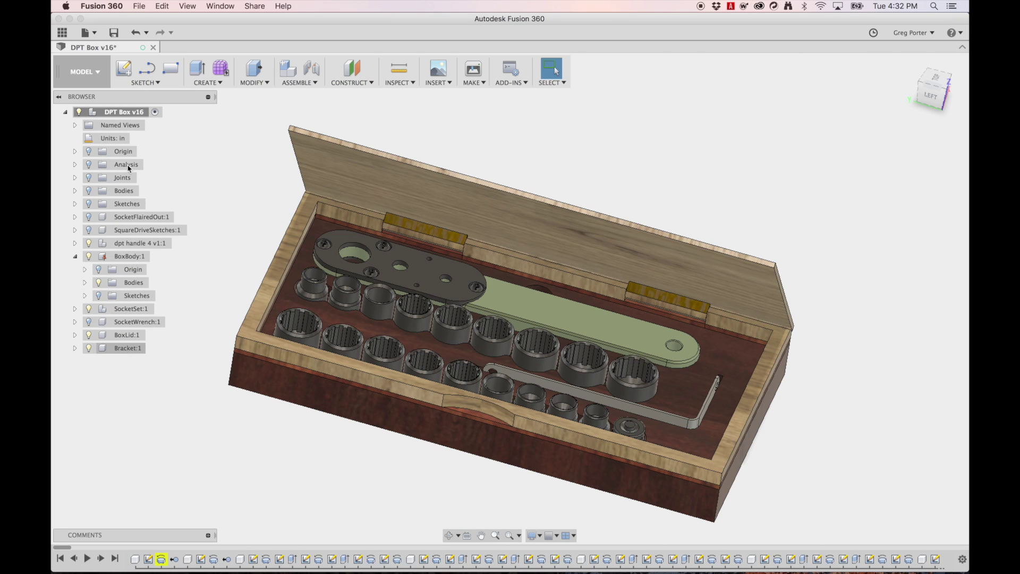
click(121, 261)
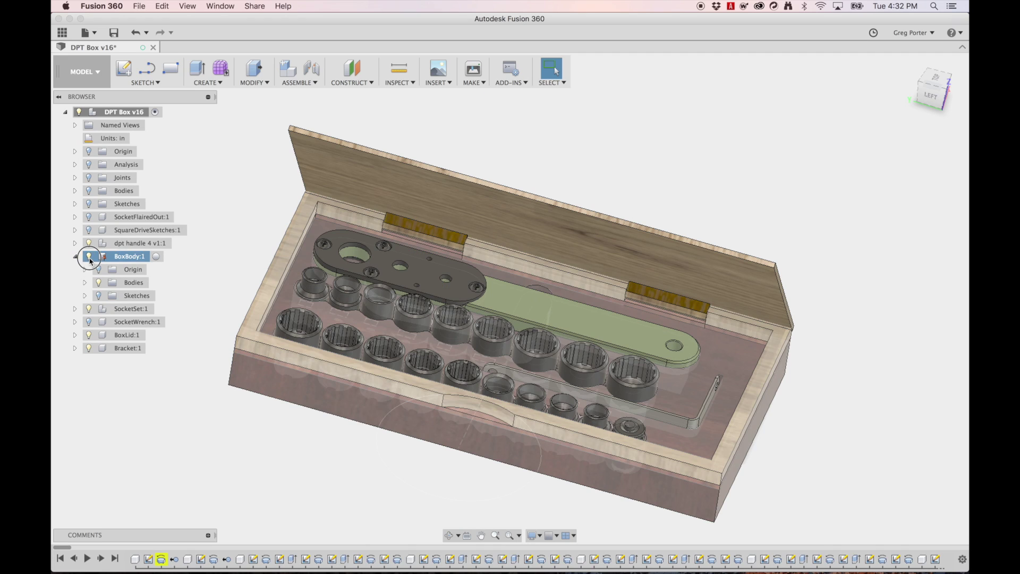
click(89, 257)
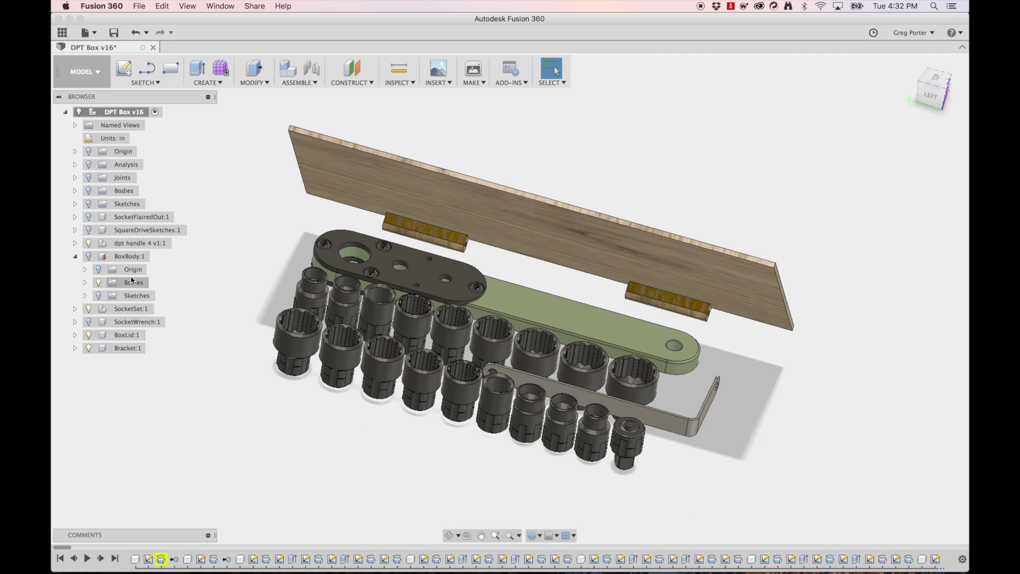
- Hide the dpt handle 4 component and collapse the BoxBody component's contents
click(89, 248)
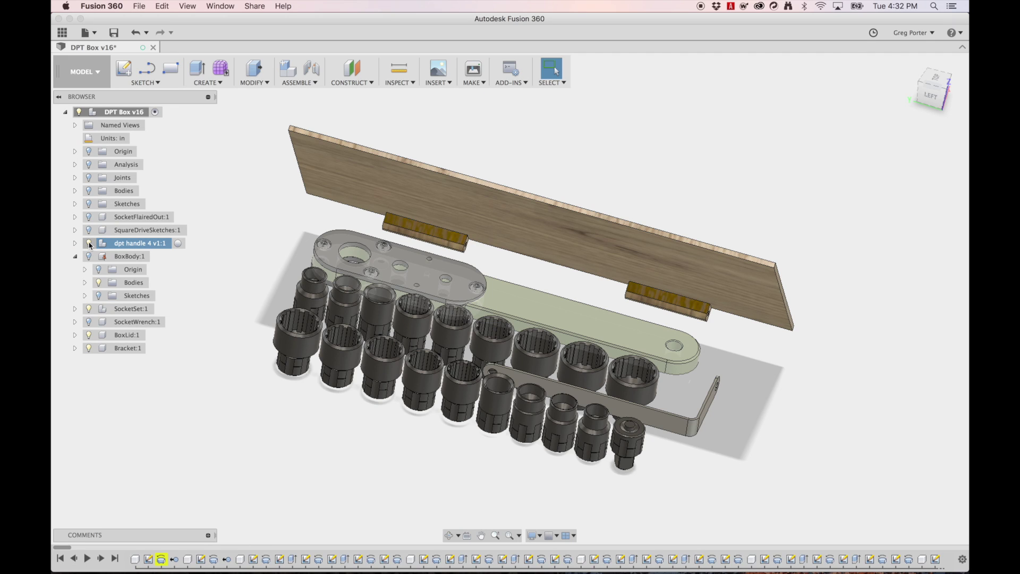
key(Escape)
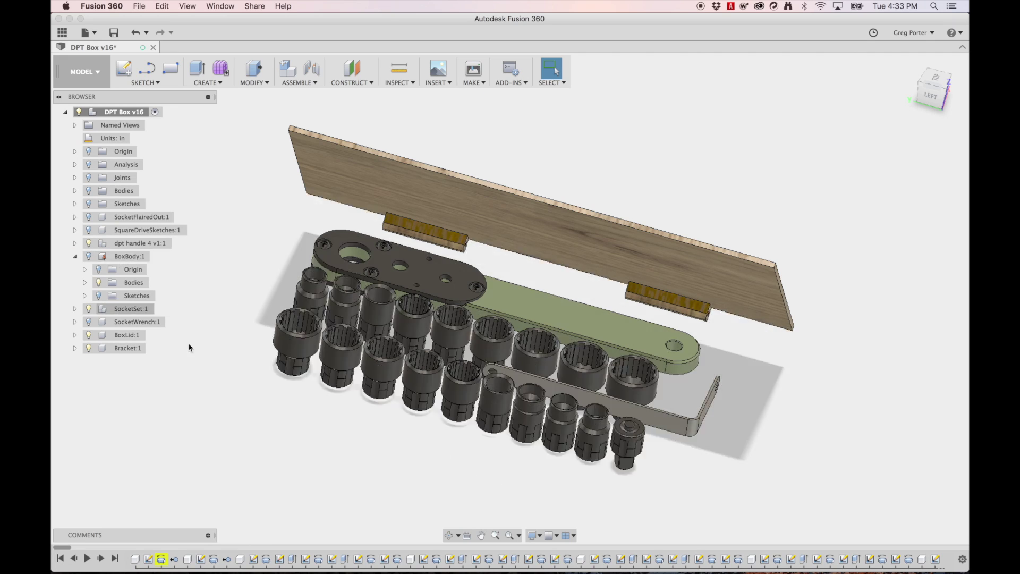
click(89, 248)
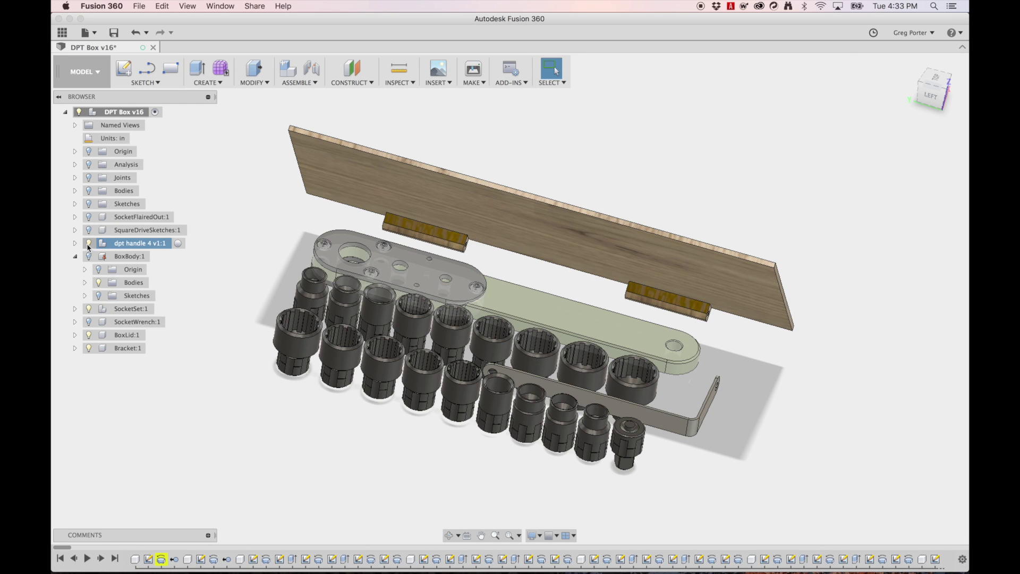
key(Escape)
click(89, 248)
key(Escape)
click(90, 247)
click(88, 245)
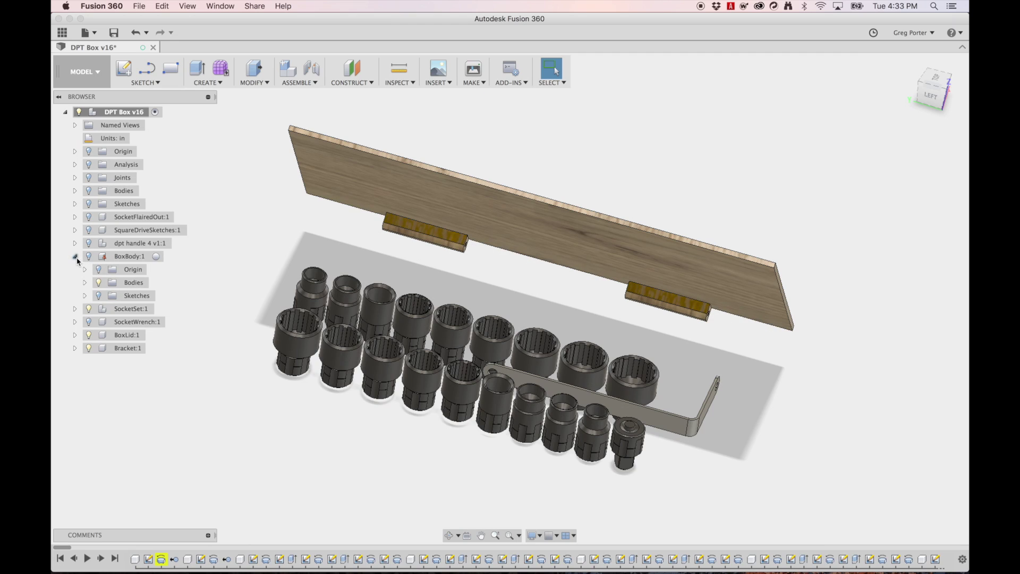
click(76, 257)
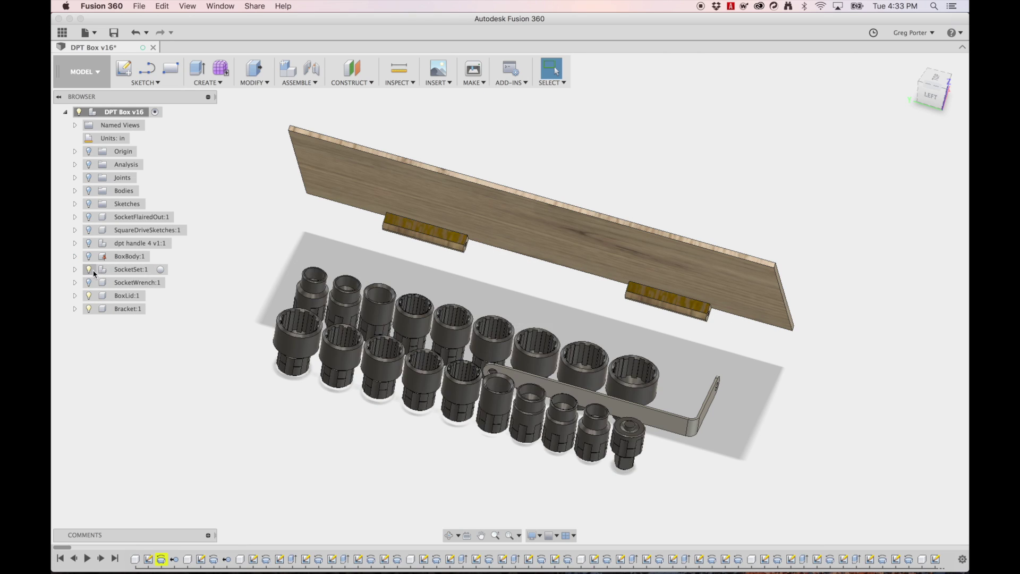
- Toggle the SocketSet component's visibility to check its parts, leave it shown, and expand its list of sockets
click(89, 270)
click(88, 269)
click(88, 270)
click(89, 270)
click(88, 270)
click(75, 270)
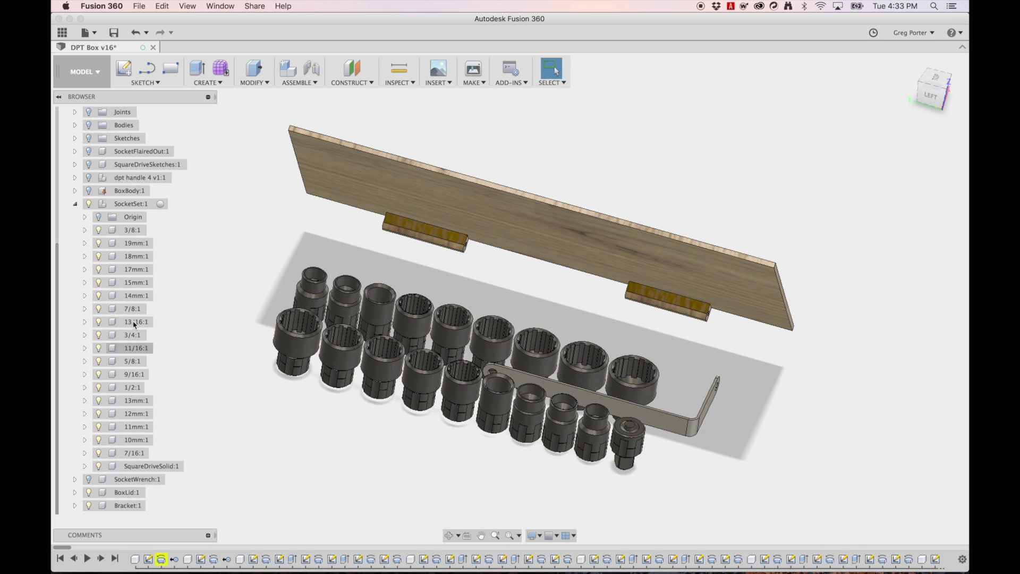
- Hide the BoxLid and Bracket components and isolate the SquareDriveSolid component inside SocketSet
click(89, 493)
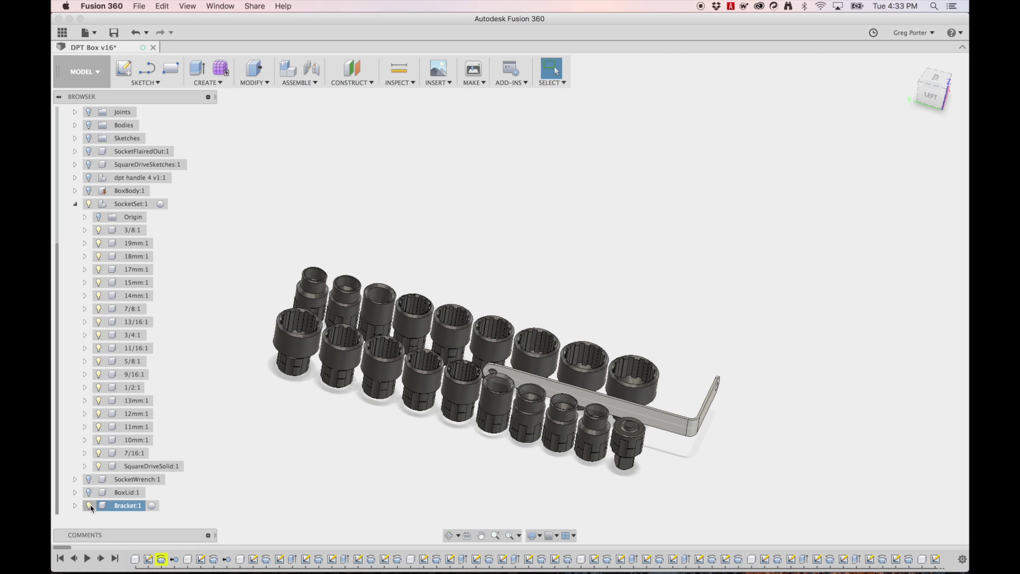
click(89, 506)
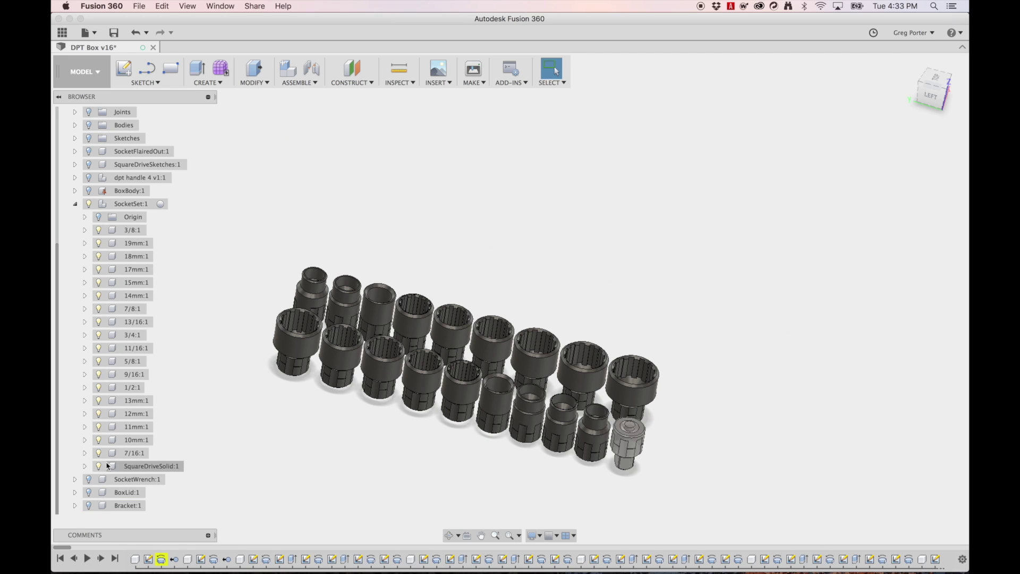
click(144, 466)
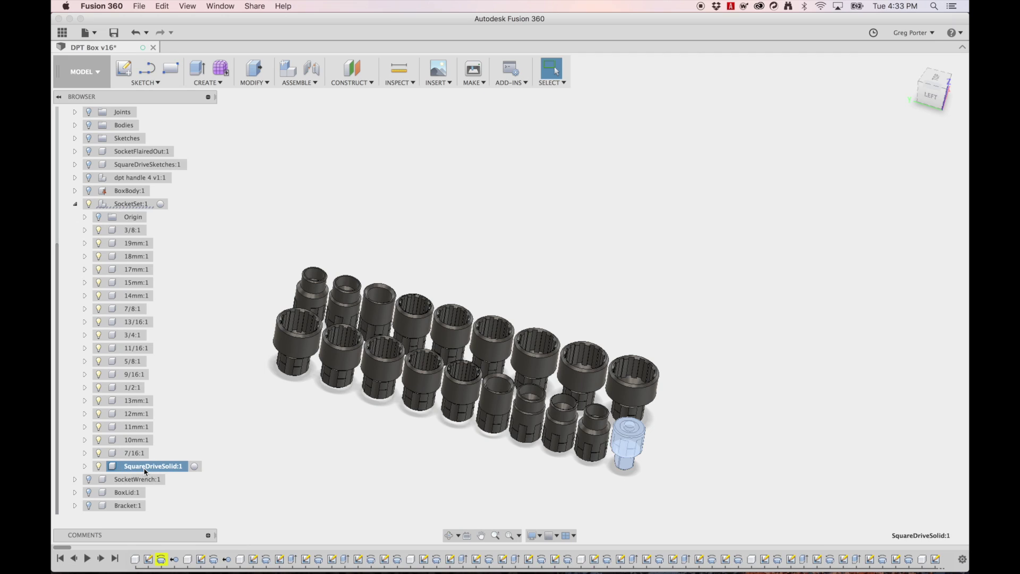
right_click(146, 472)
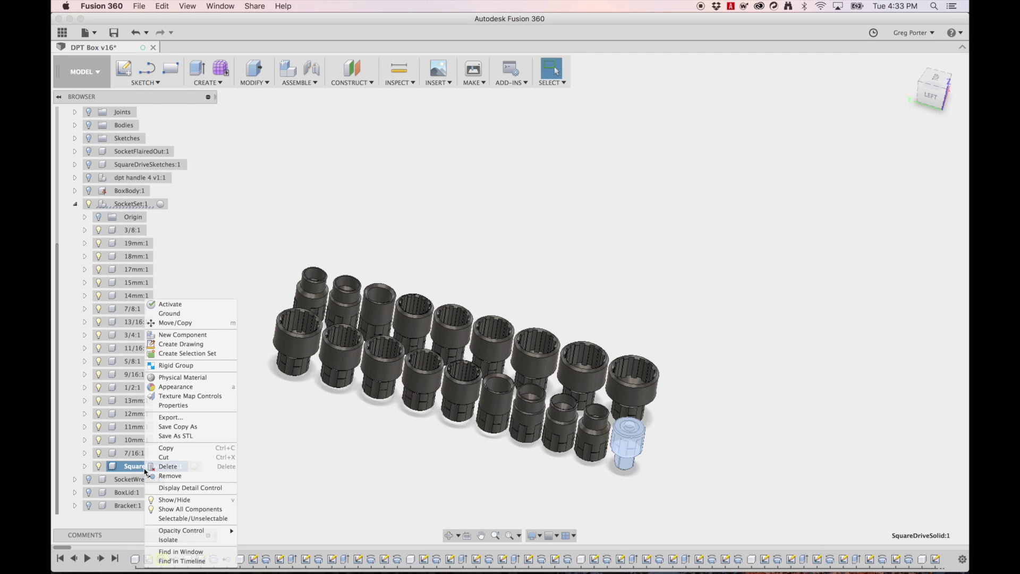
click(177, 540)
click(591, 466)
- Examine the isolated square drive adapter from the sides, above and below, including its flutes, groove, chamfers and square end
scroll(546, 417, up, 6)
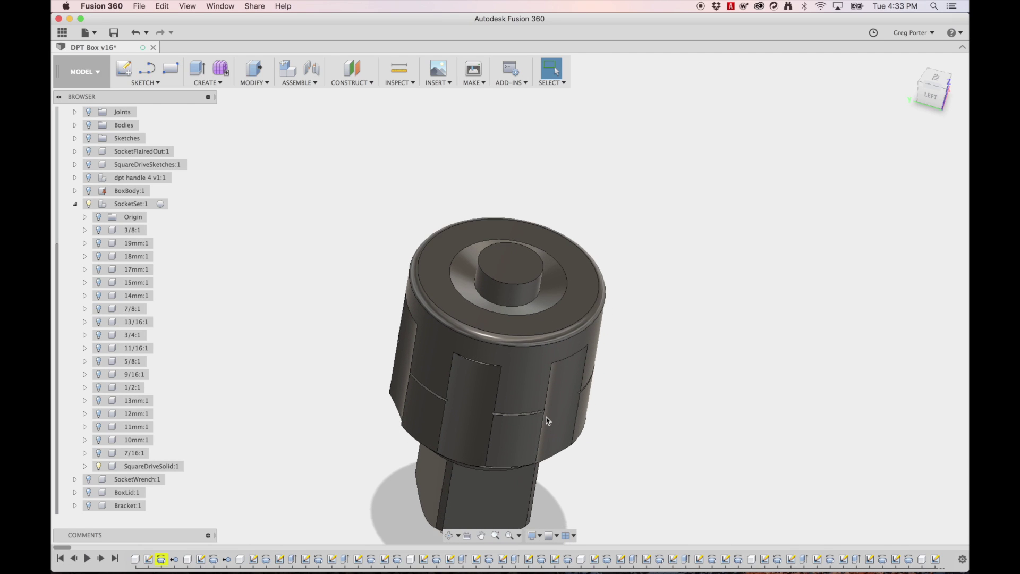
shift+scroll(546, 417, down, 5)
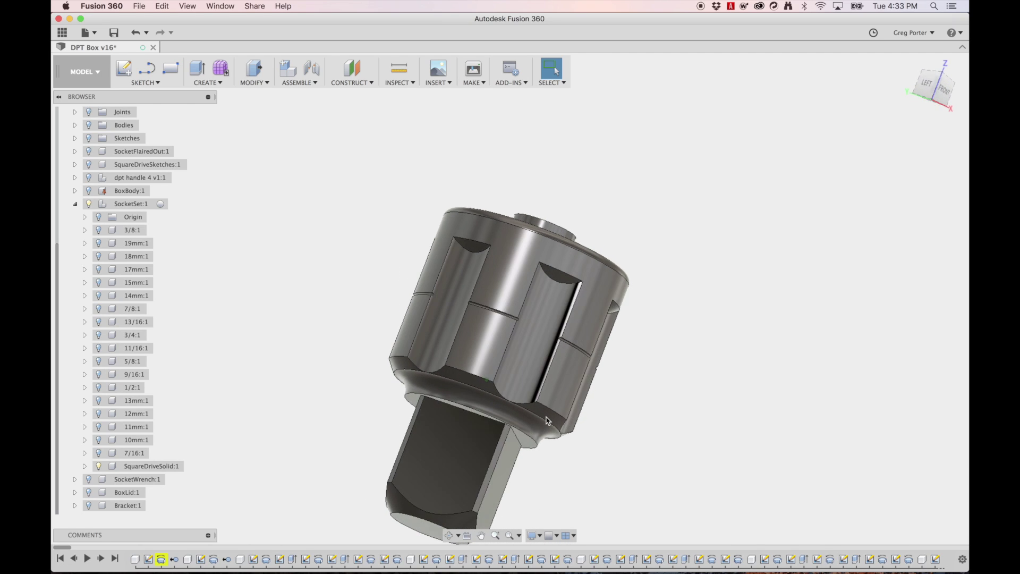
shift+scroll(546, 417, up, 3)
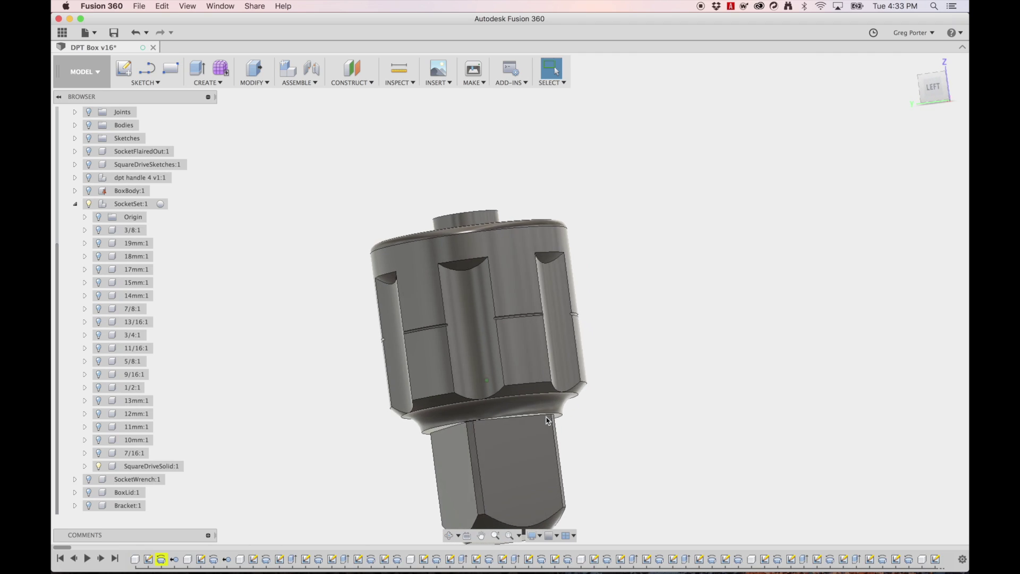
shift+scroll(546, 417, down, 3)
shift+scroll(547, 420, up, 10)
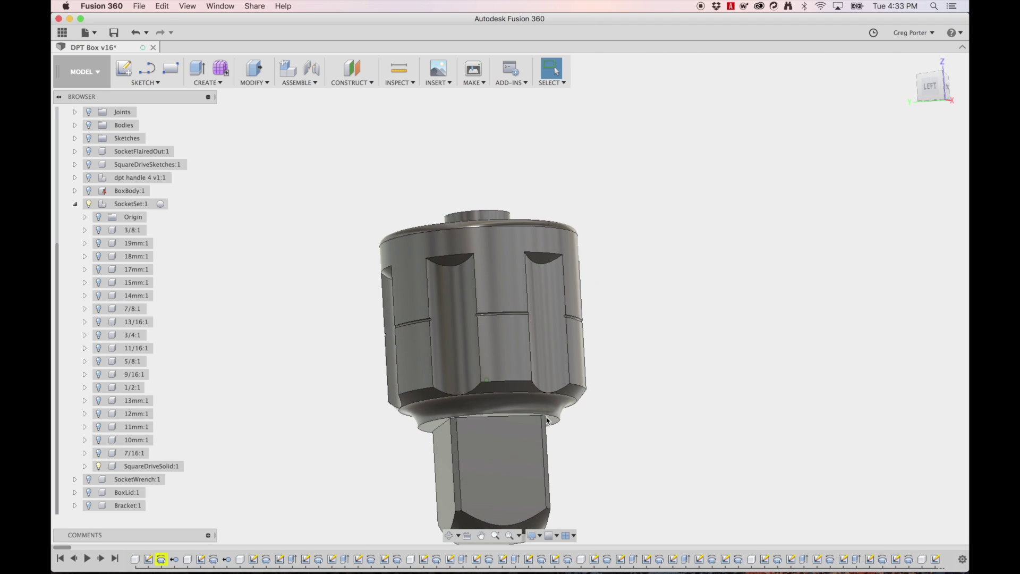
shift+scroll(547, 421, up, 10)
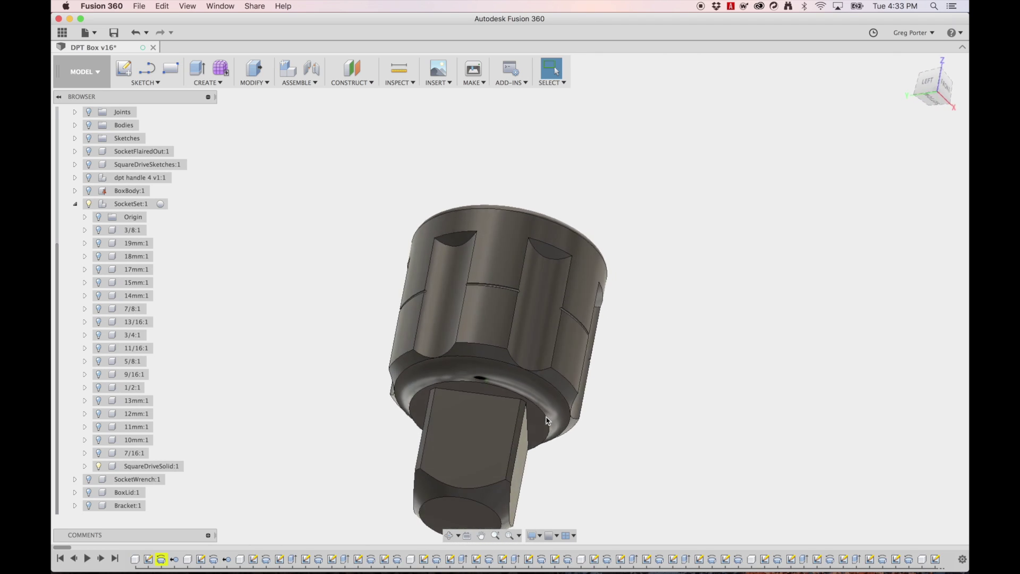
shift+scroll(547, 421, up, 10)
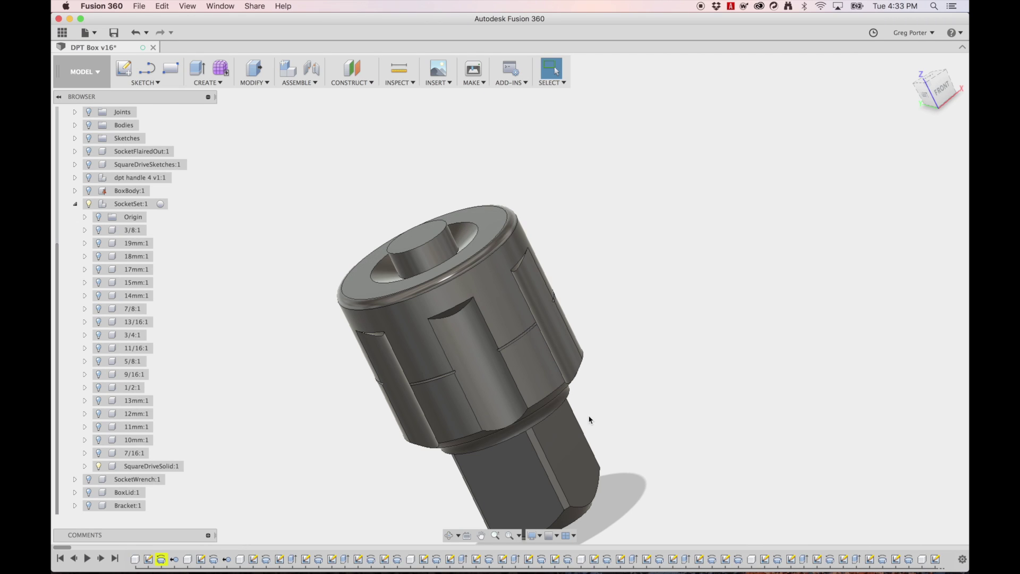
shift+middle_drag(592, 423, 413, 446)
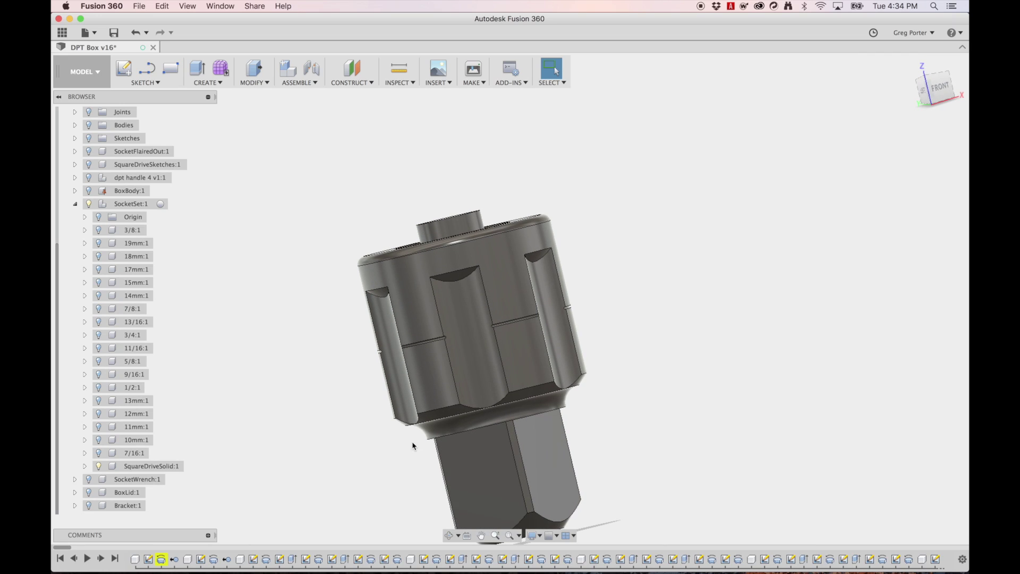
shift+scroll(489, 476, down, 5)
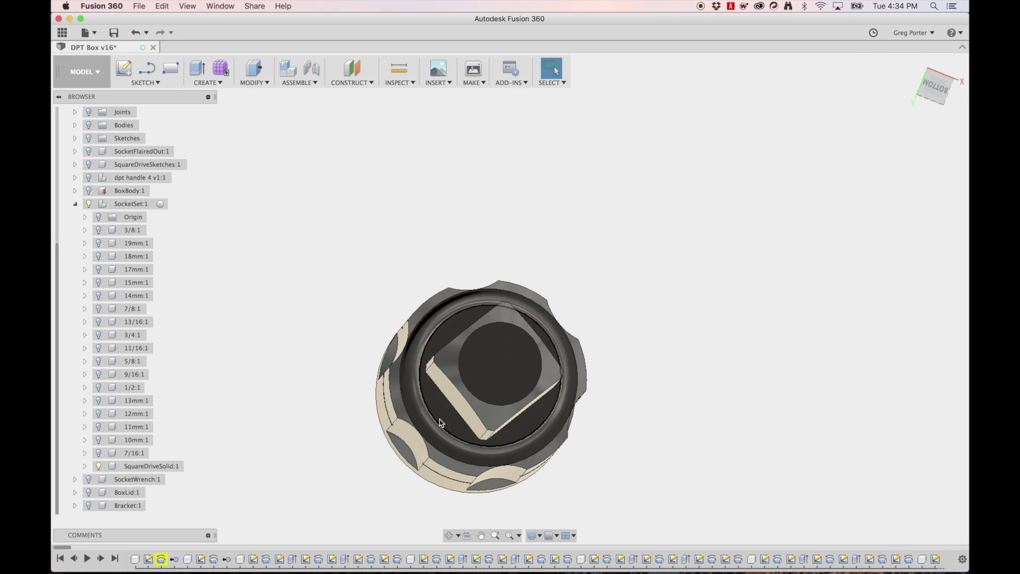
shift+scroll(498, 427, down, 5)
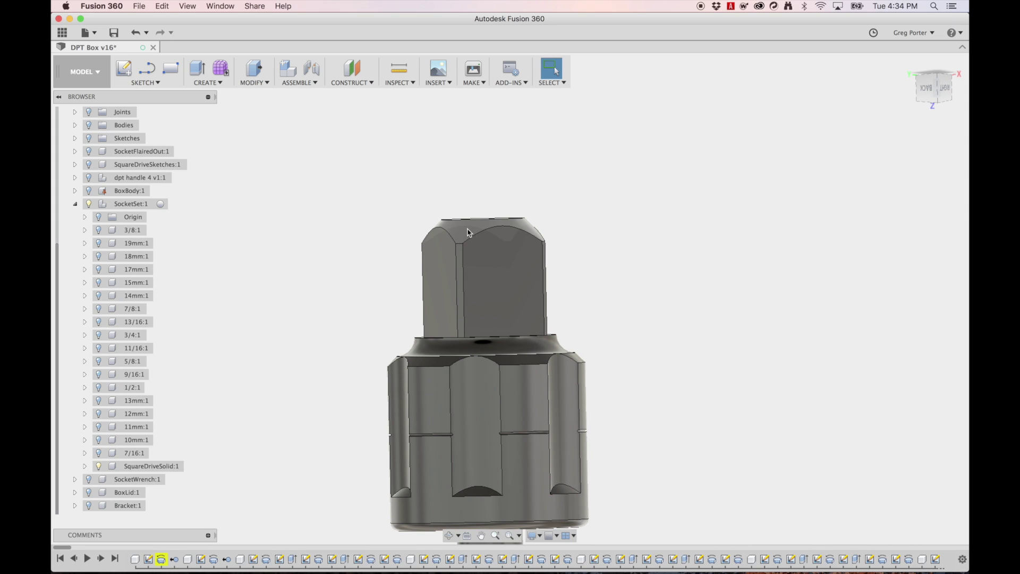
shift+middle_drag(559, 294, 556, 310)
shift+scroll(555, 308, up, 8)
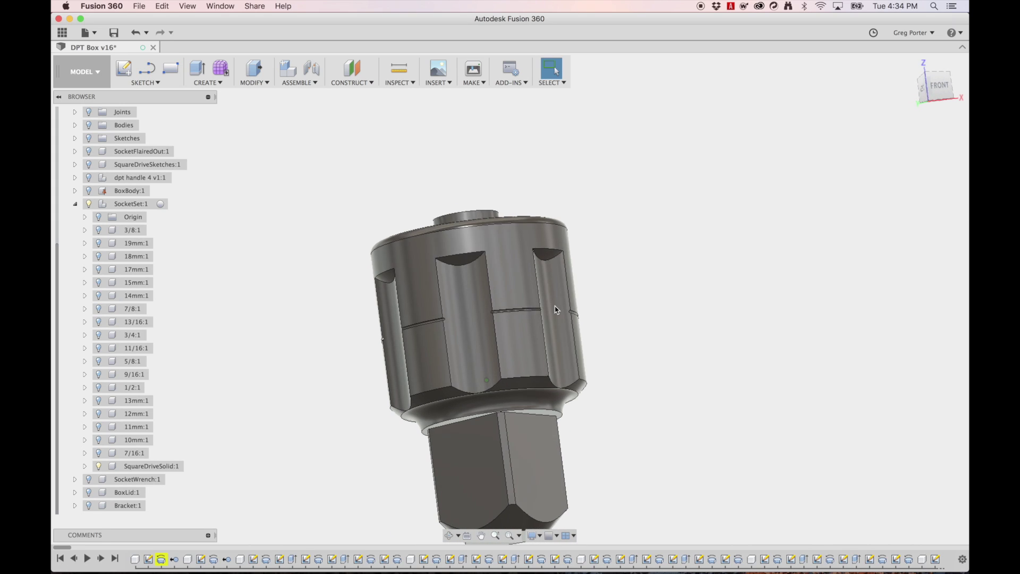
- Create a new design and save it as SquareDrive in the master folder of the Shop models project
click(87, 36)
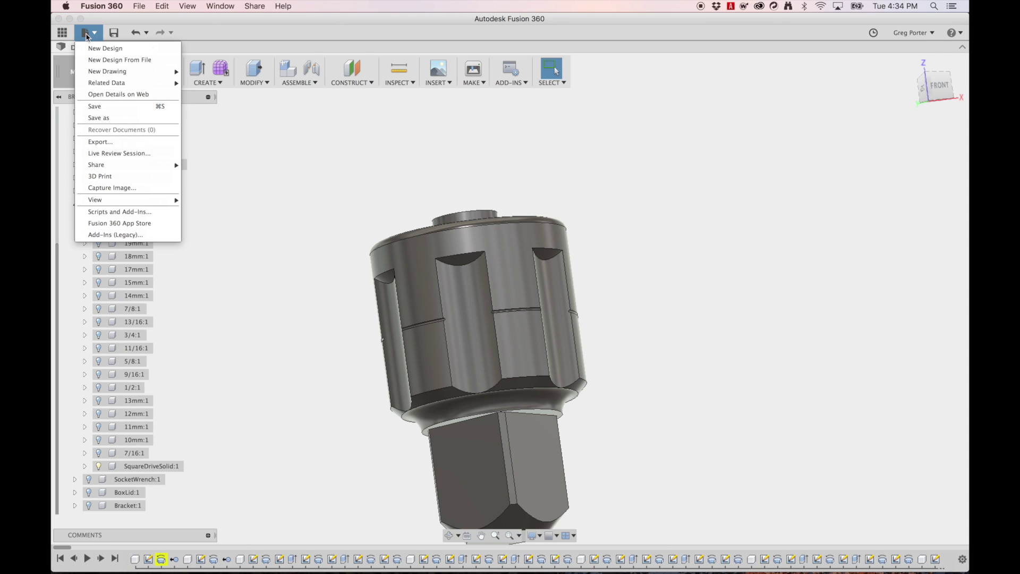
click(101, 48)
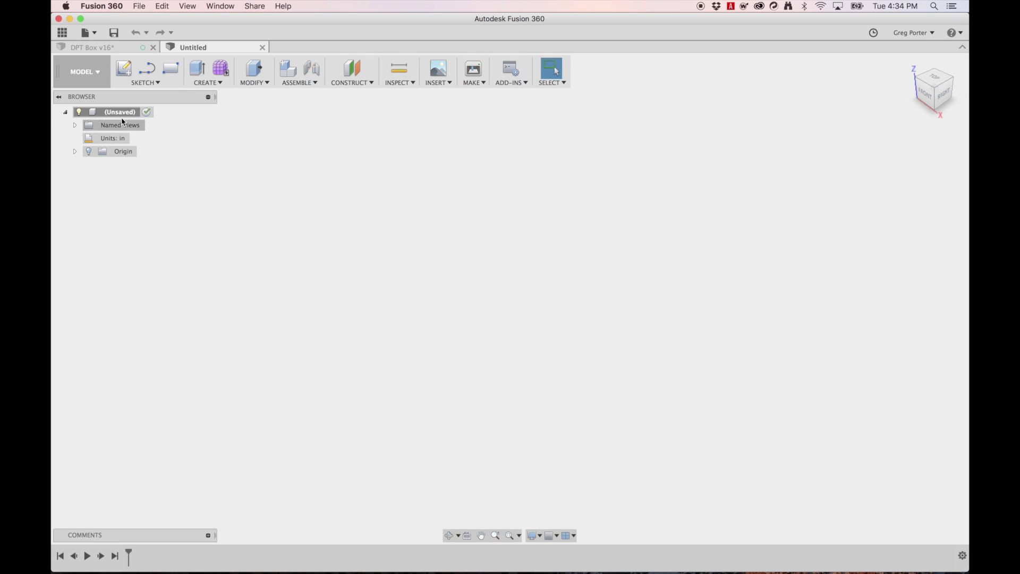
click(113, 34)
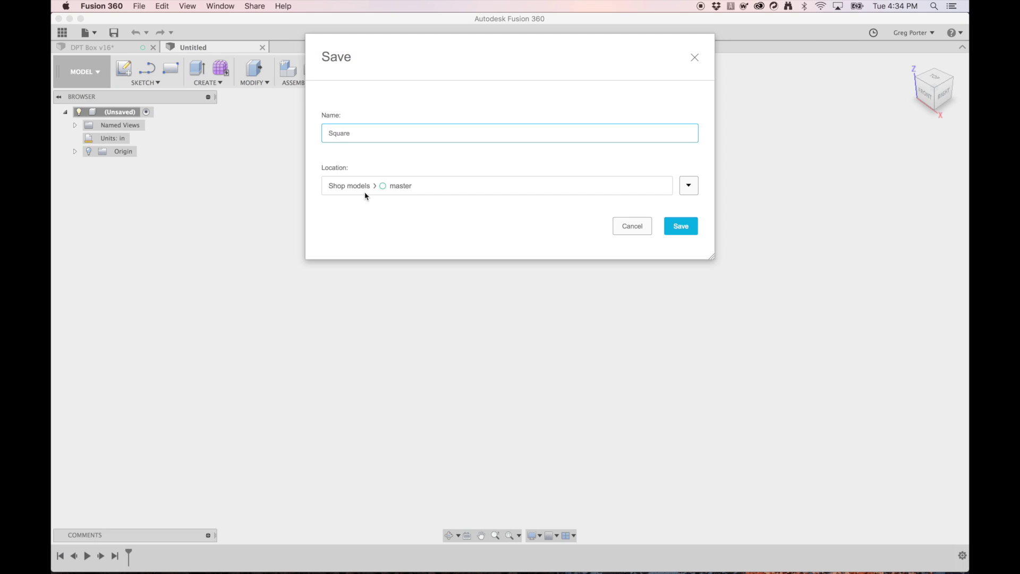
text(SquareDrive)
key(Return)
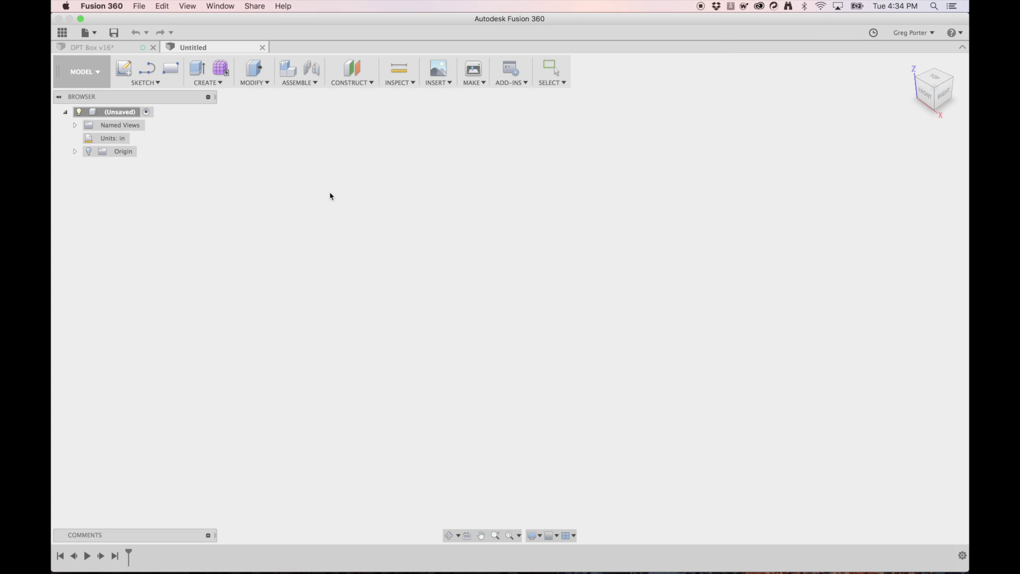
- Create an empty, activated component named Adapter in the SquareDrive design
click(222, 84)
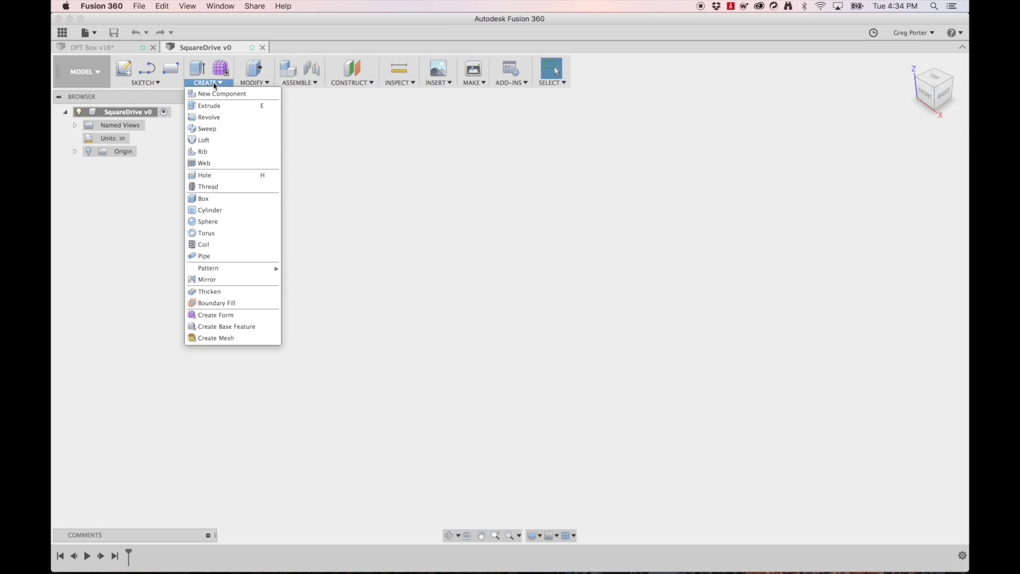
click(217, 94)
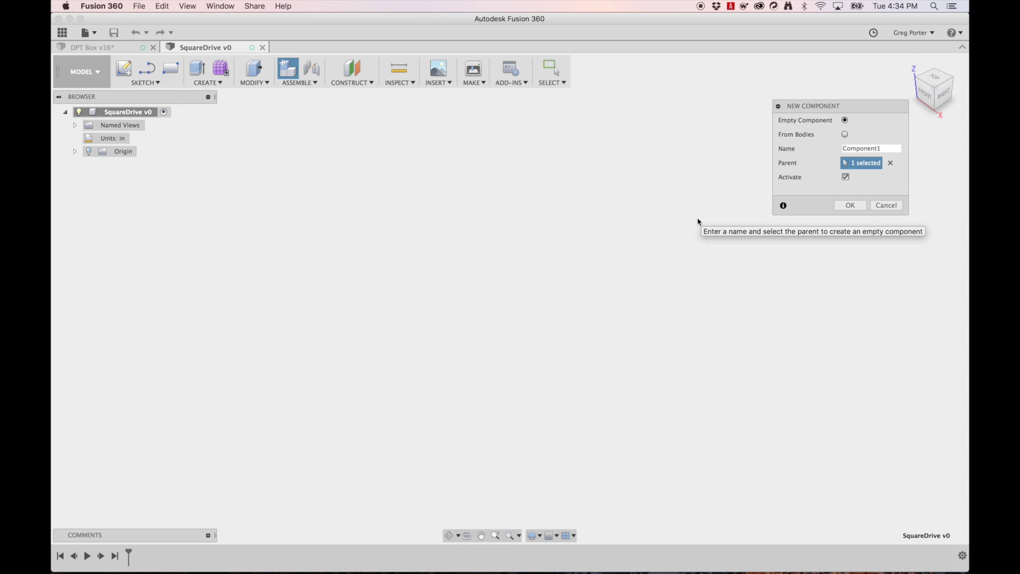
key(BackSpace)
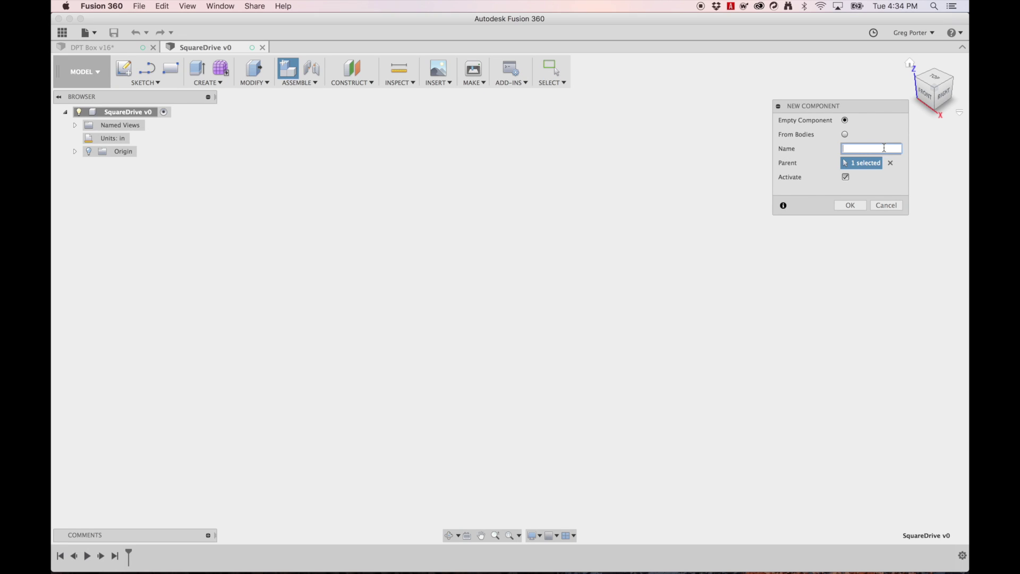
text(Adapter)
key(Return)
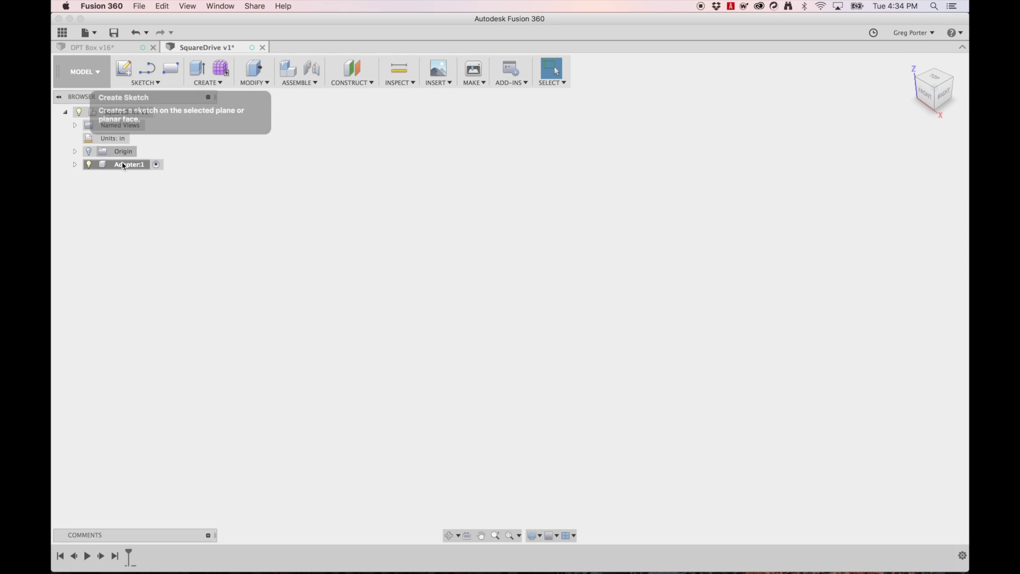
- Start a sketch on the horizontal XY plane and draw an origin-centred circle with a diameter of .38 * 2 (0.76 in)
click(130, 67)
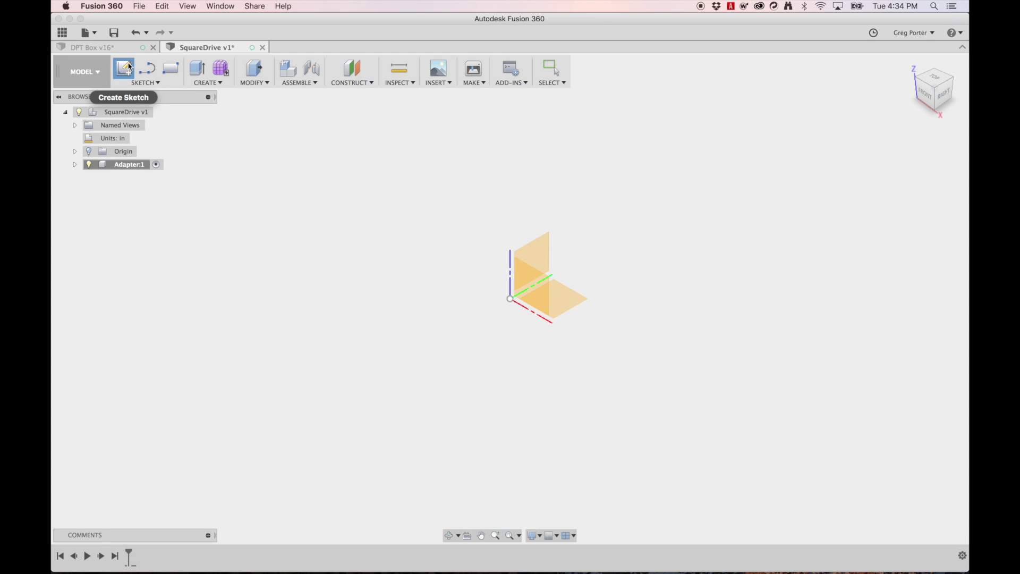
click(544, 253)
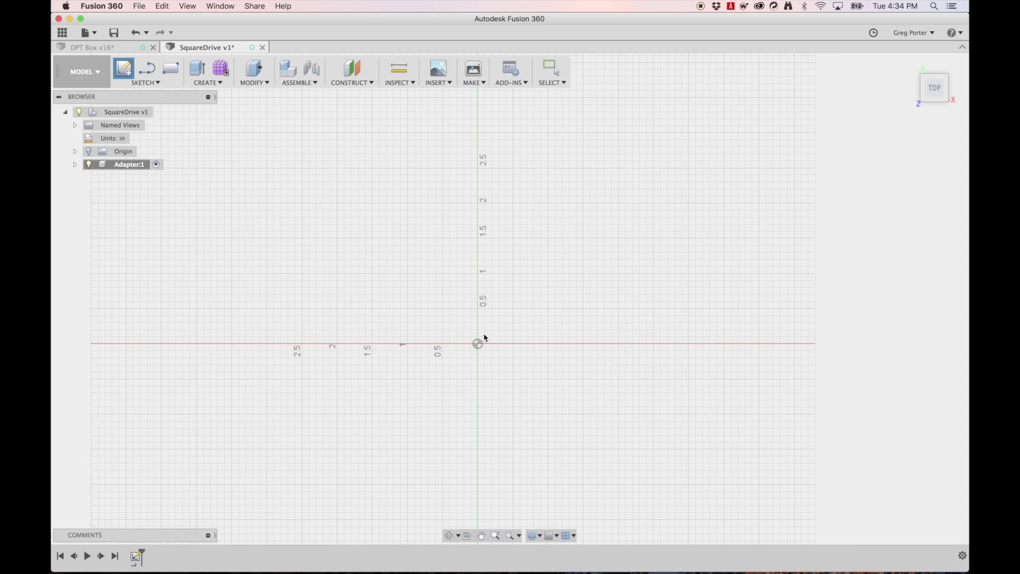
key(c)
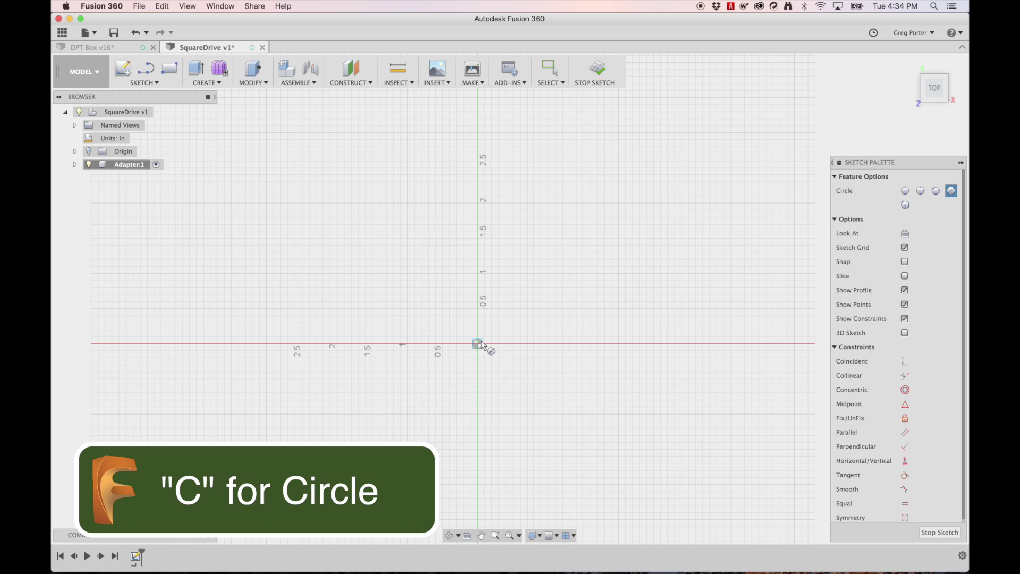
click(478, 345)
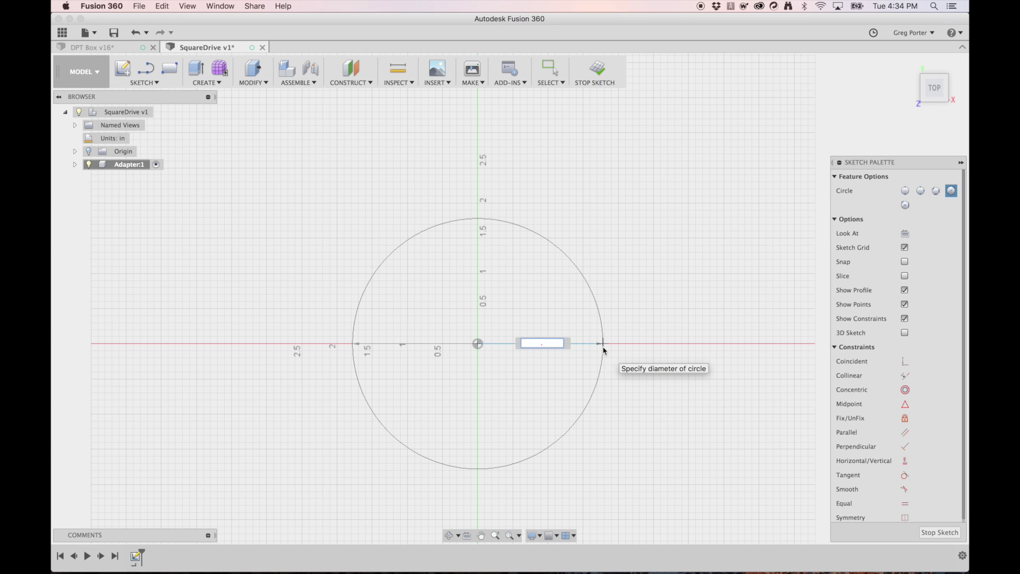
text(.3)
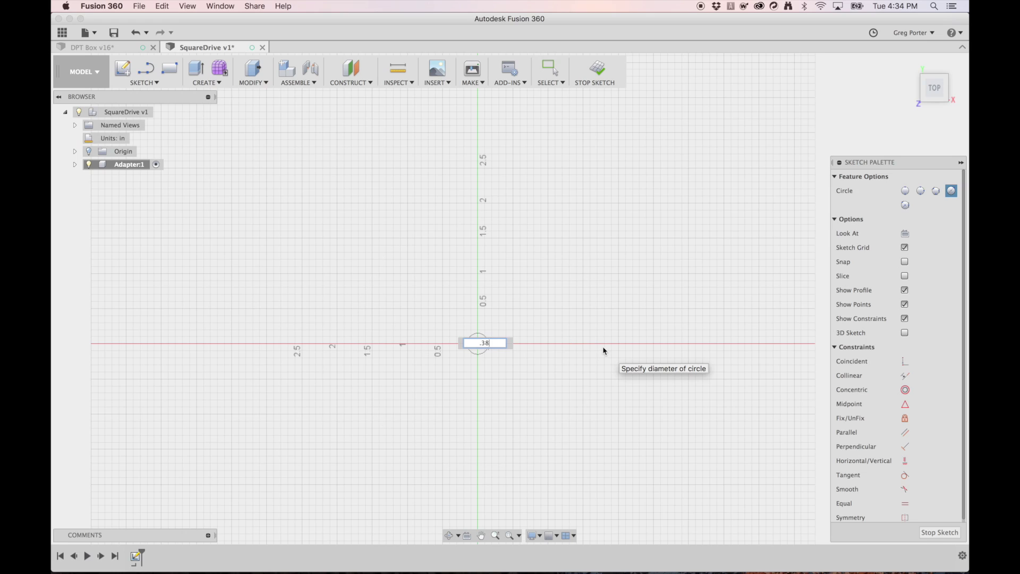
text(8 * 2)
key(Tab)
key(Return)
key(Escape)
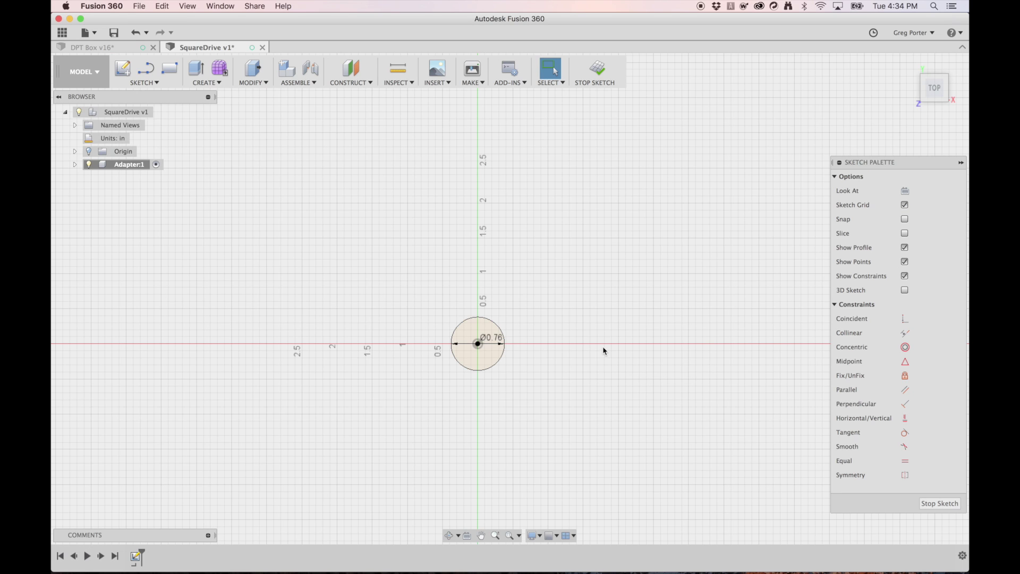
- Draw a second circle centred on the origin inside the first, with a diameter of .343 * 2 (0.686 in)
scroll(500, 341, up, 3)
scroll(499, 341, up, 5)
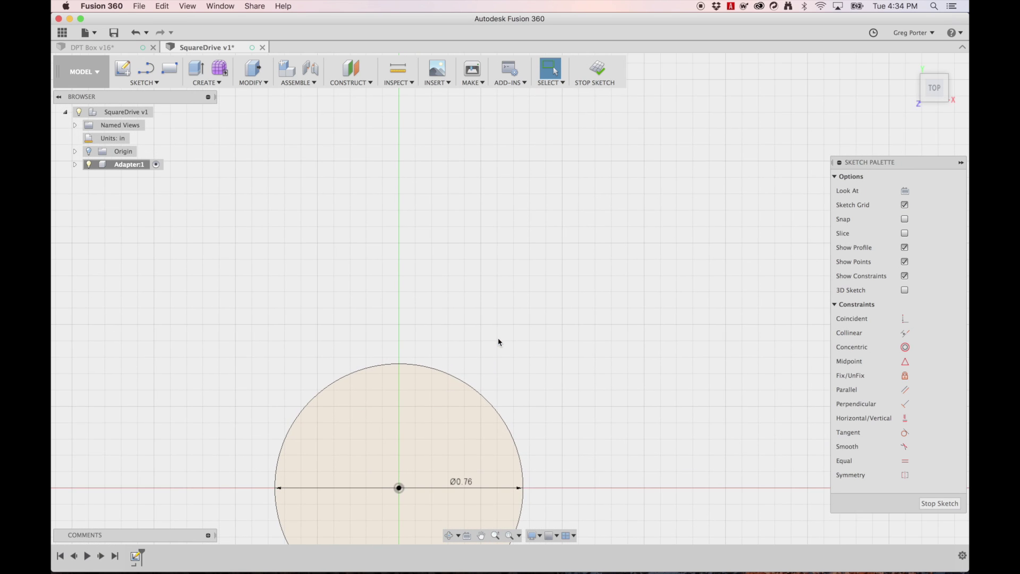
click(467, 281)
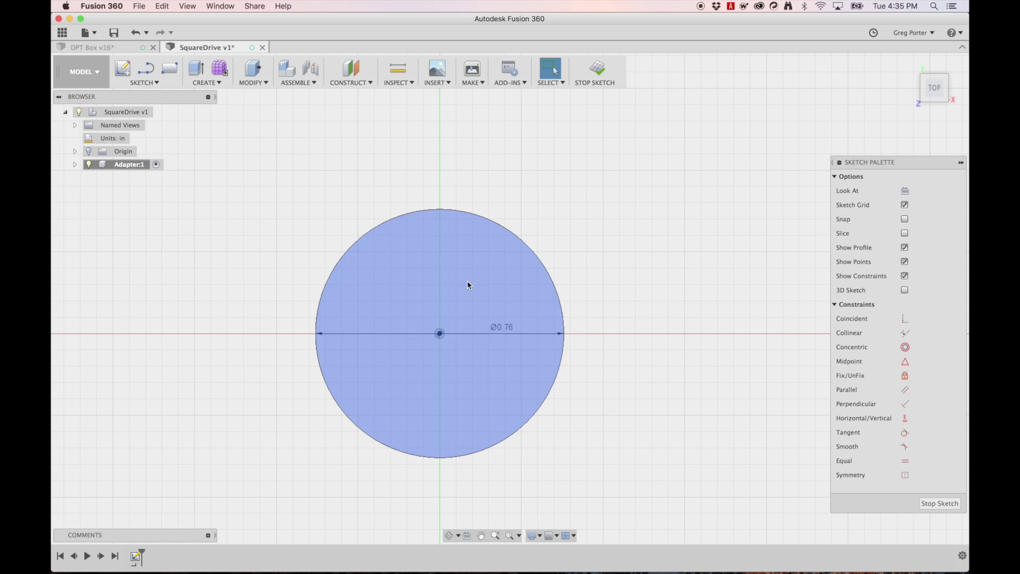
key(c)
click(440, 333)
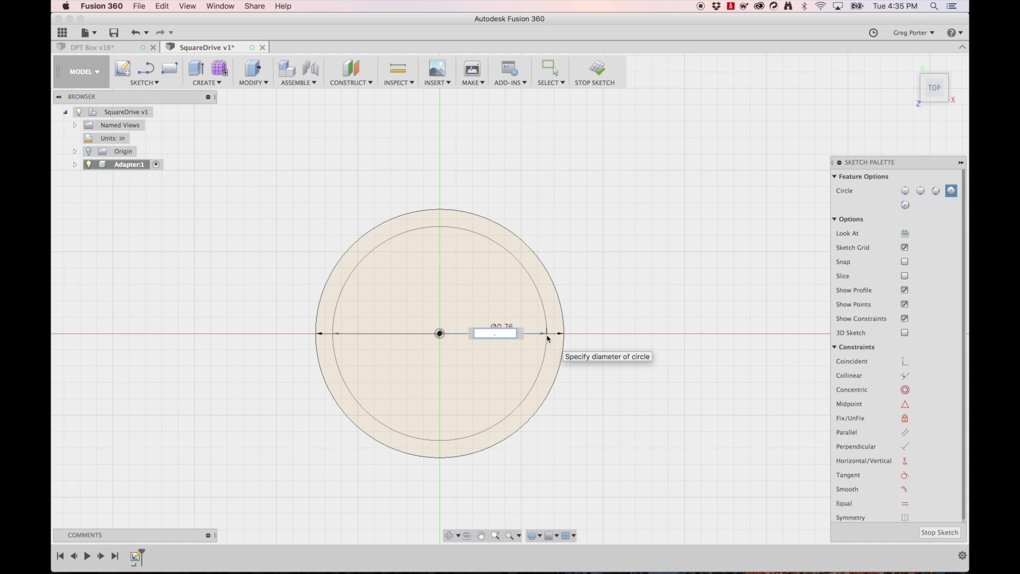
text(43 * 2 ) * 1")
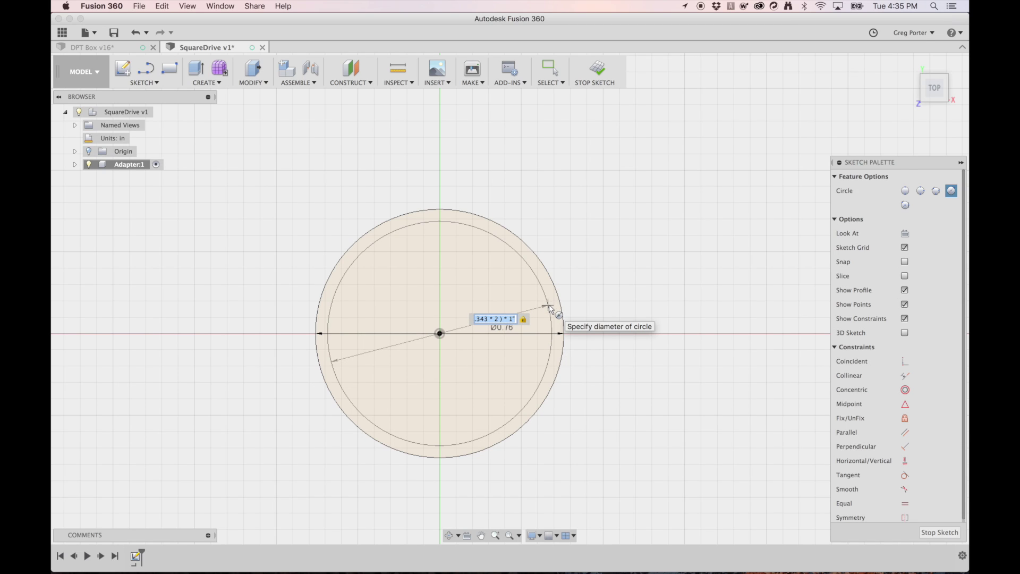
key(Return)
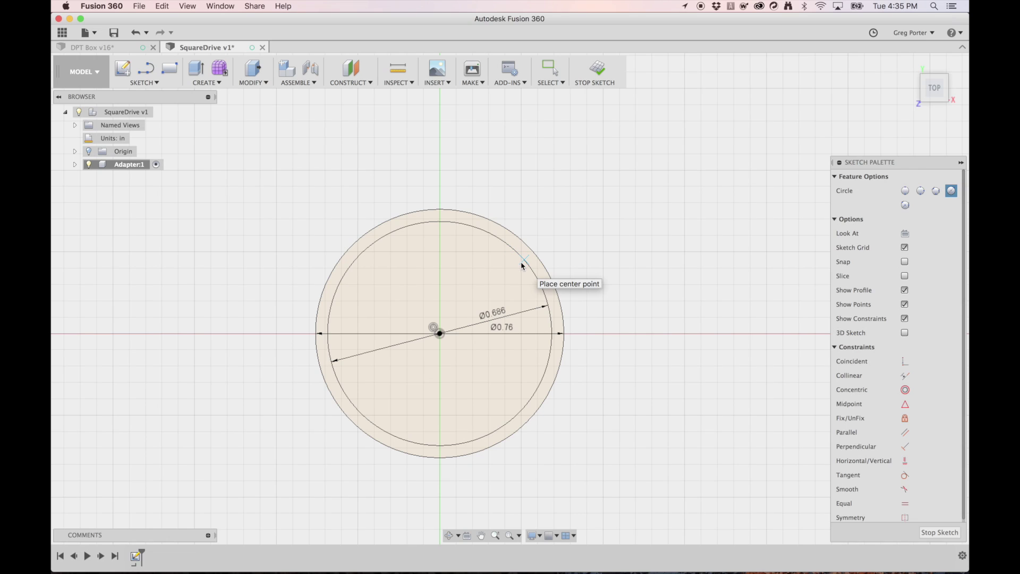
key(Escape)
click(524, 261)
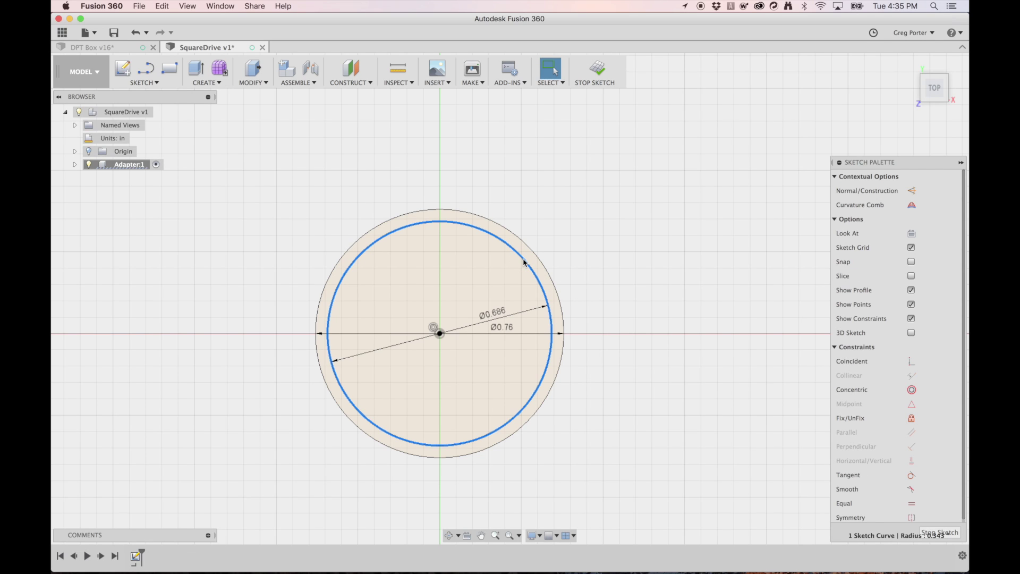
key(o)
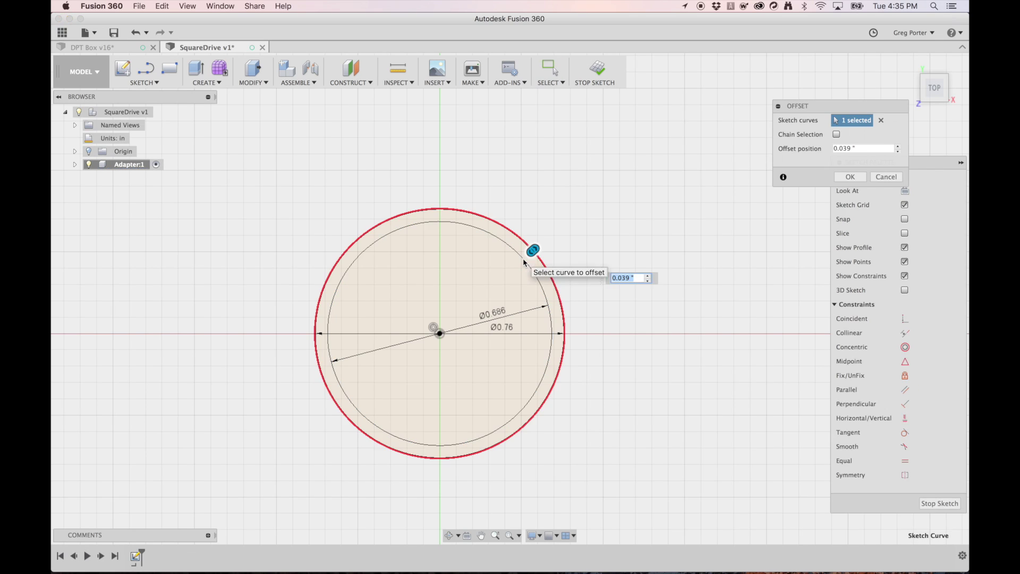
key(Escape)
- Offset the 0.686 in circle inward and set the offset distance to 0.01 in
click(540, 281)
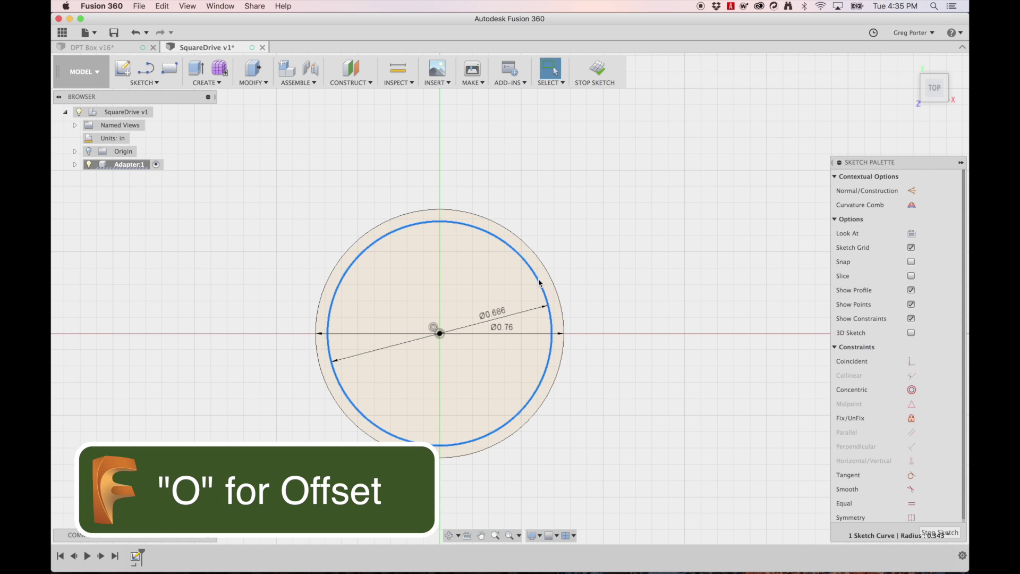
key(o)
drag(547, 275, 526, 281)
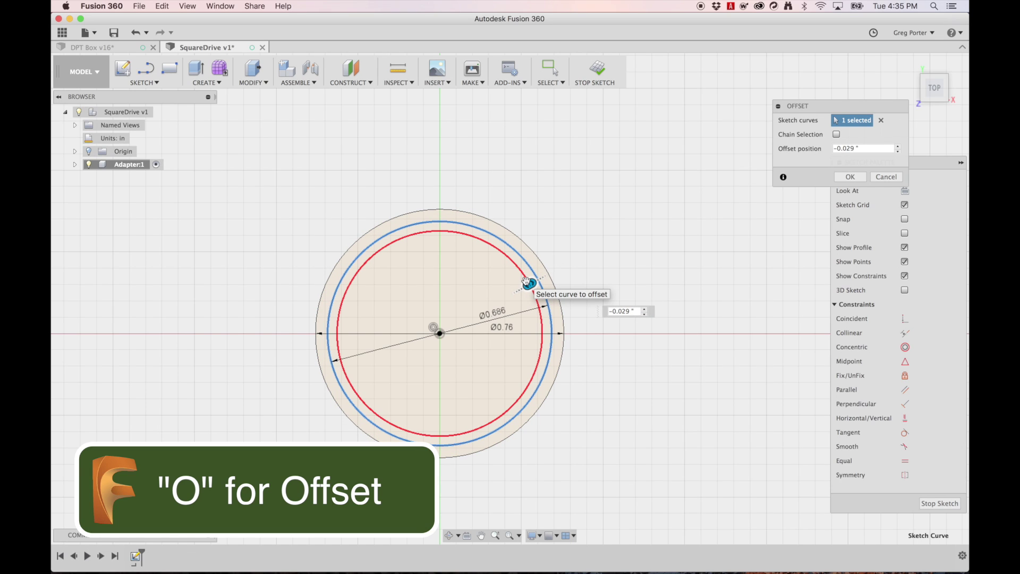
key(Return)
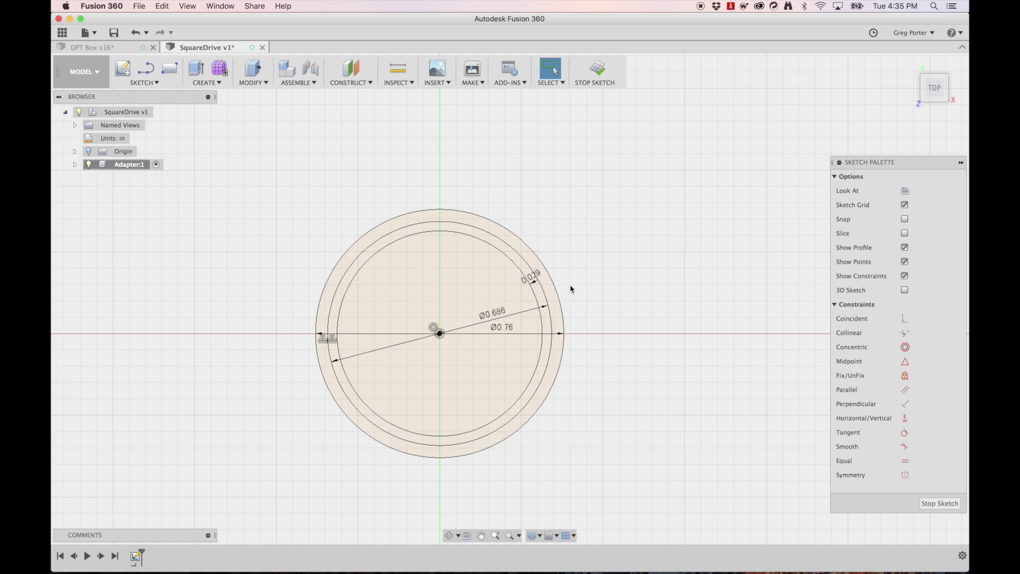
double_click(532, 278)
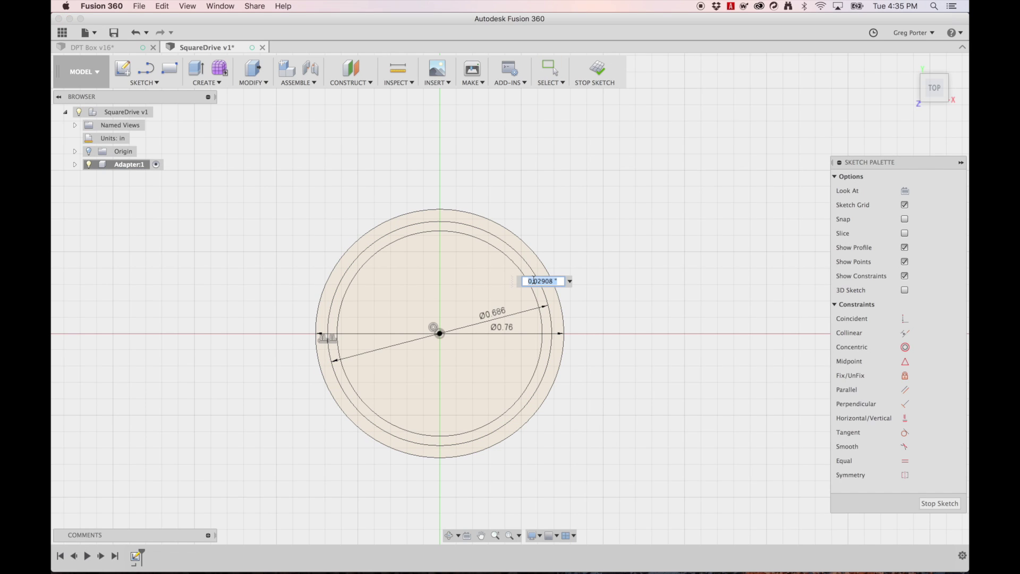
key(BackSpace)
key(Return)
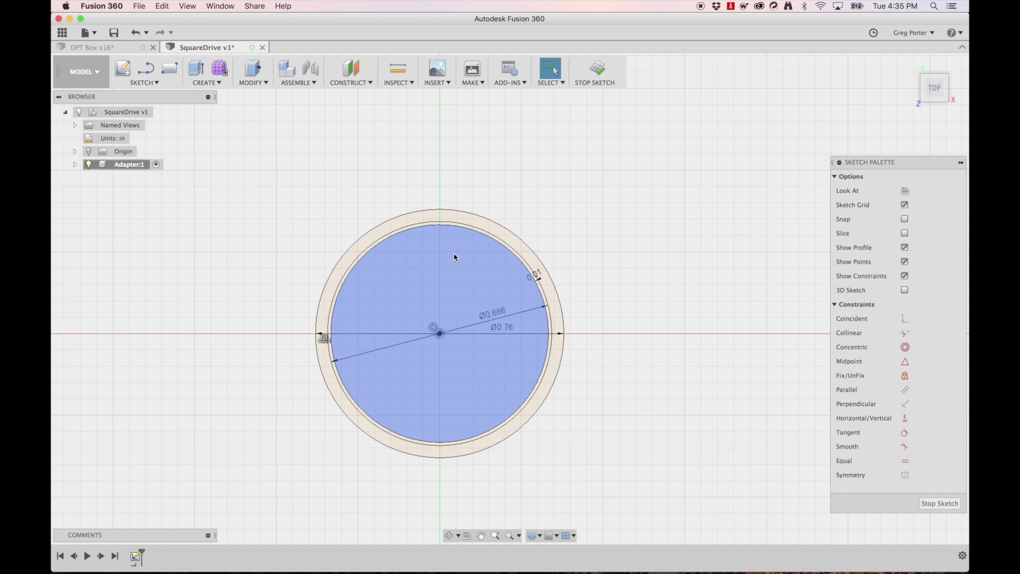
- Draw a circle centred on the top point of the outer circle, with a diameter of .19*2 (0.38 in)
key(c)
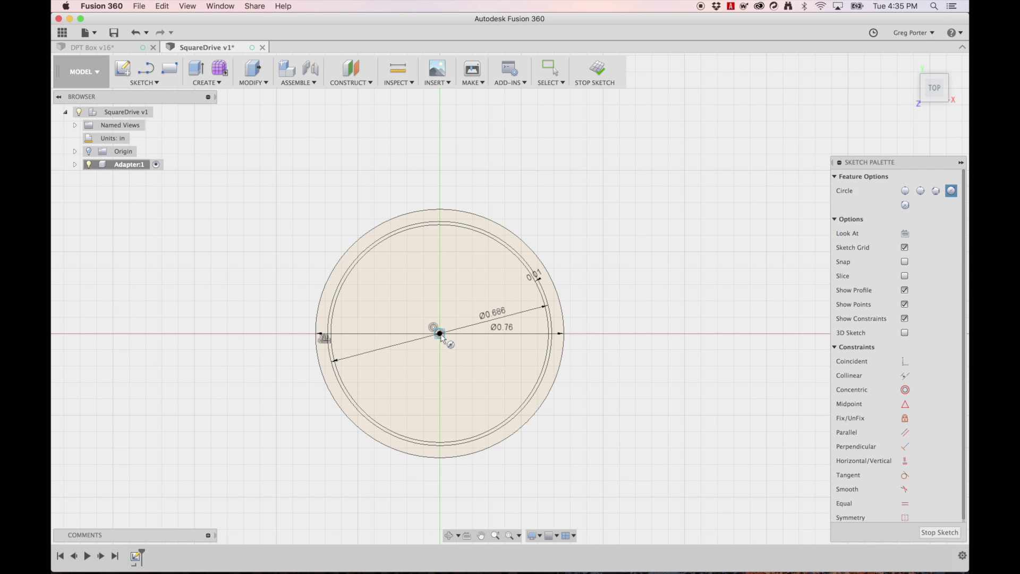
click(439, 210)
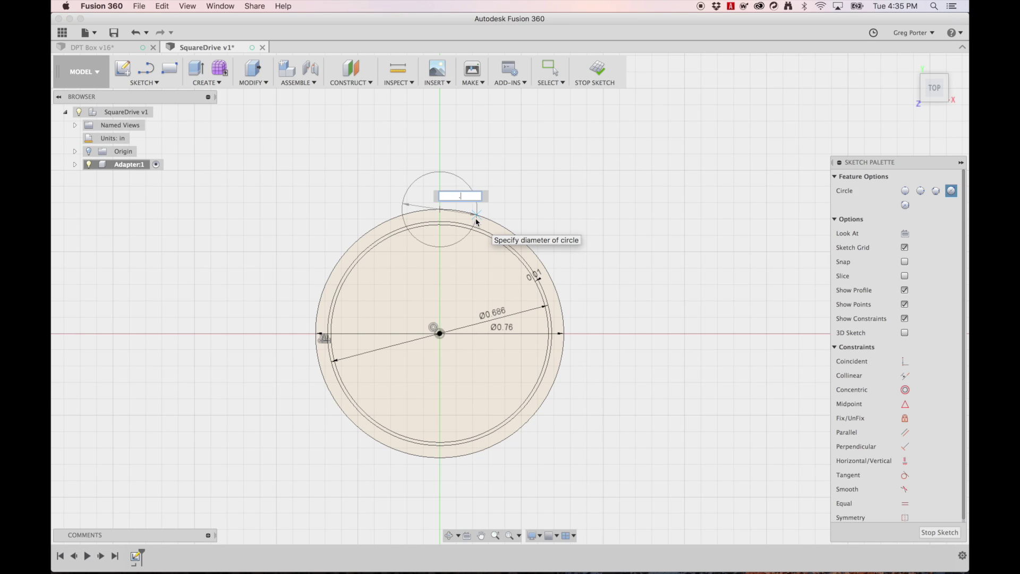
text(.19)
key(Tab)
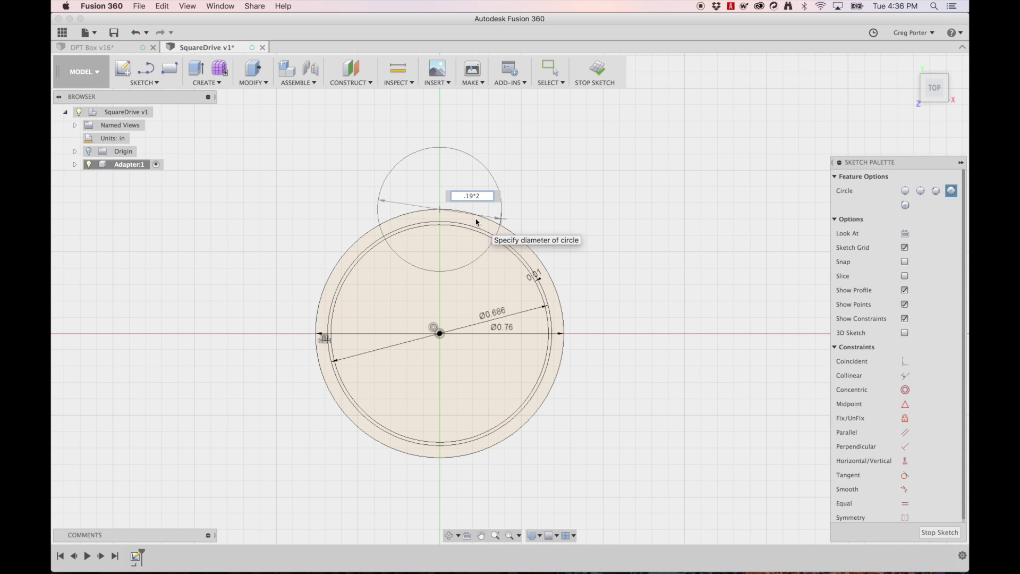
key(Tab)
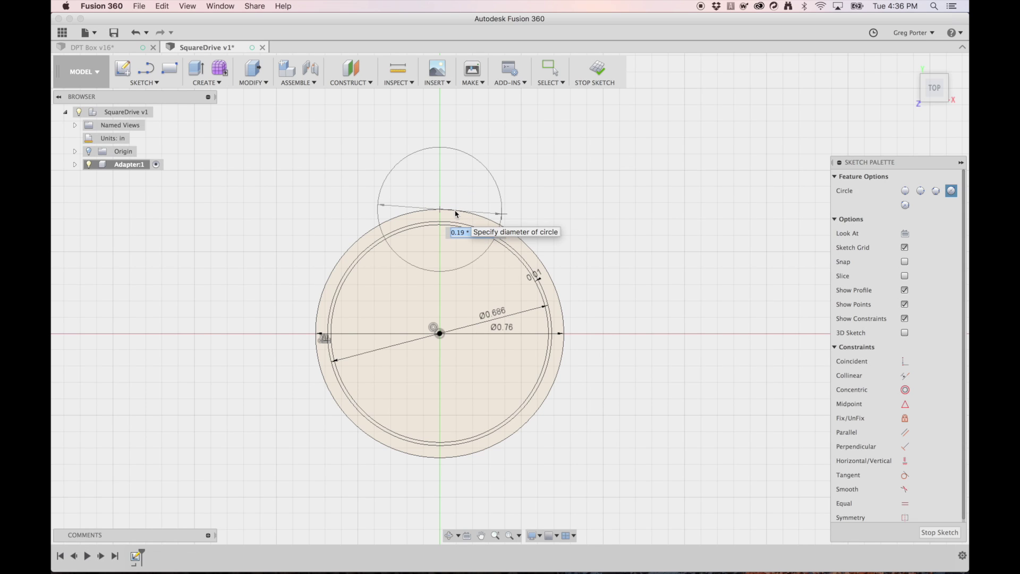
key(Return)
key(Escape)
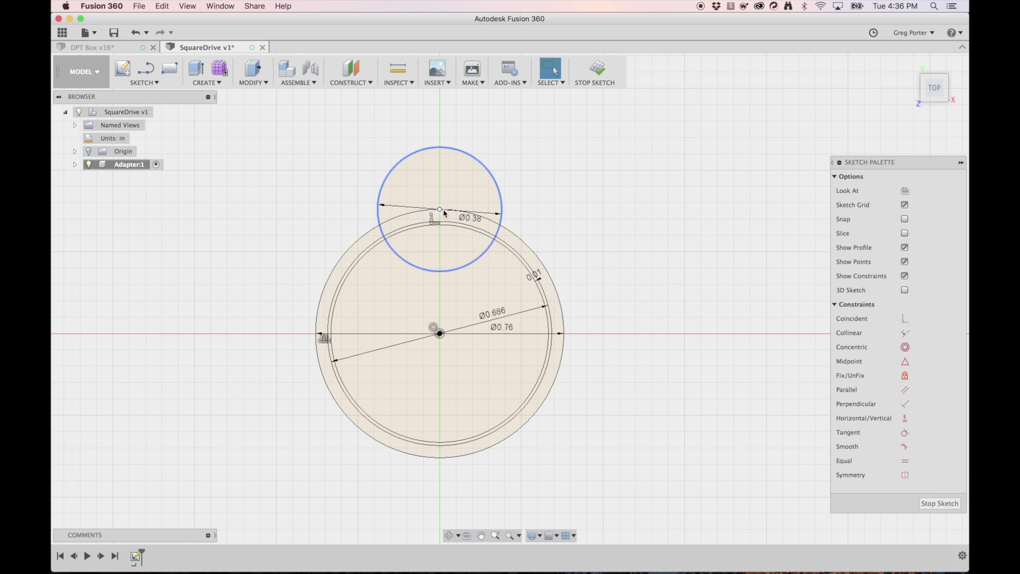
click(444, 213)
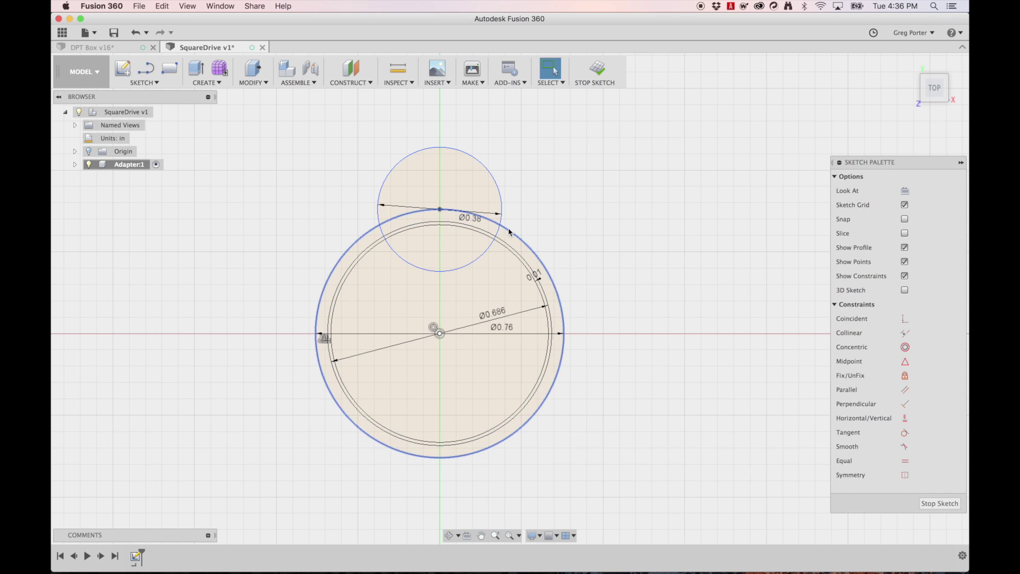
- Draw a three-point arc from the outer circle's top point to its right-hand crossing with the 0.38 in circle, dipping to touch the 0.686 in circle
click(144, 82)
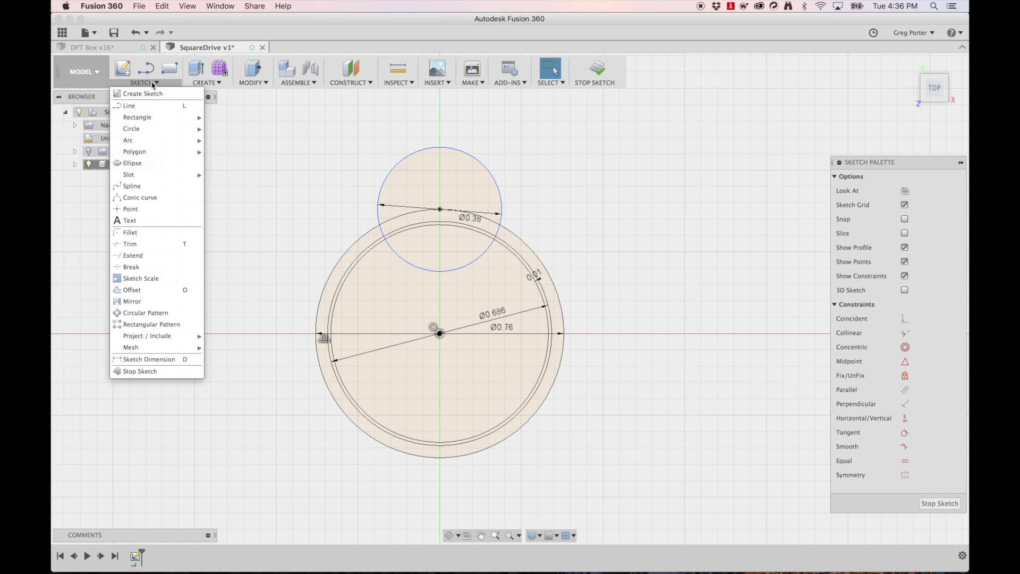
mouse_move(175, 146)
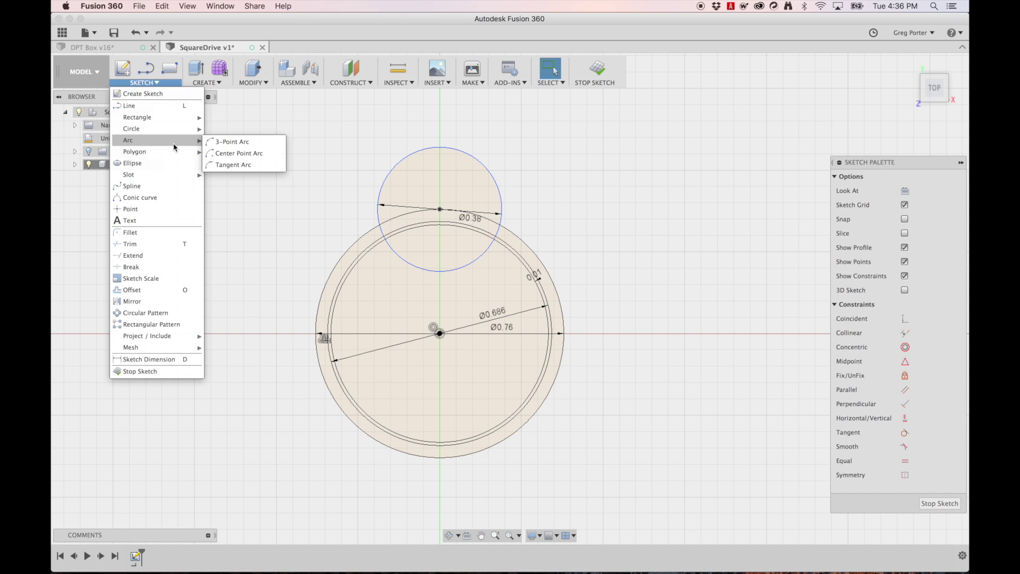
click(239, 153)
click(439, 209)
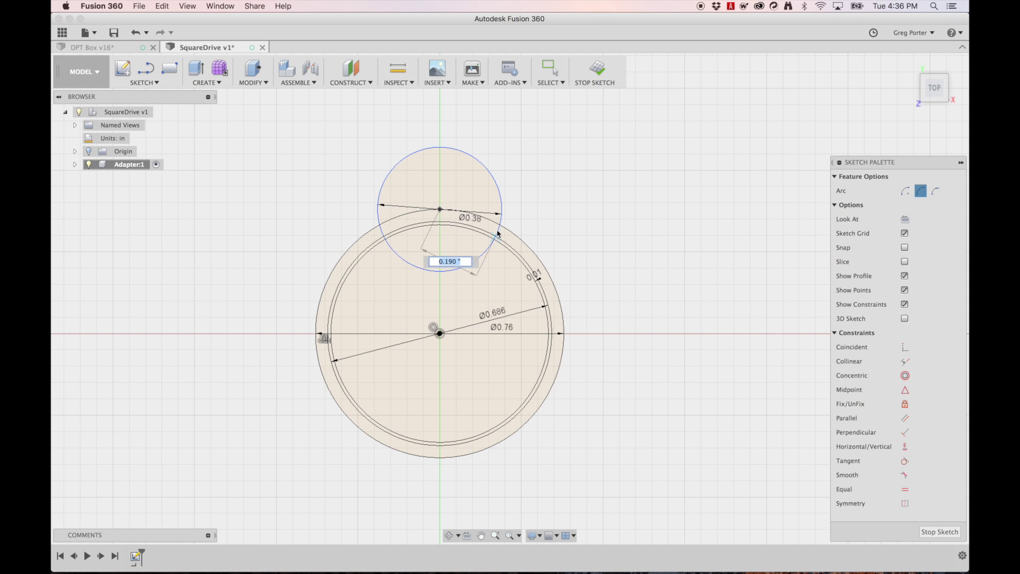
click(499, 225)
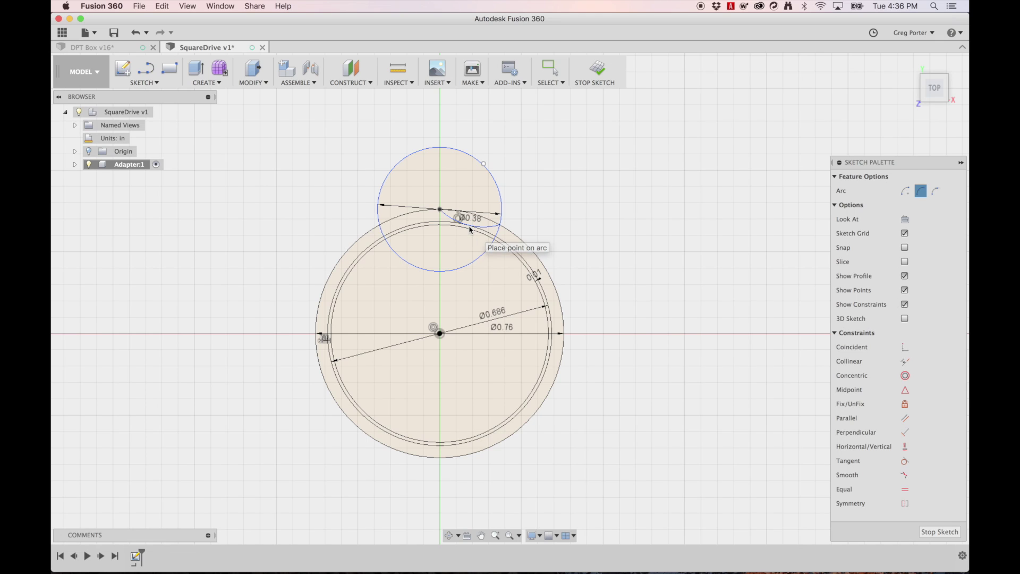
click(470, 230)
scroll(469, 229, up, 3)
scroll(469, 227, up, 1)
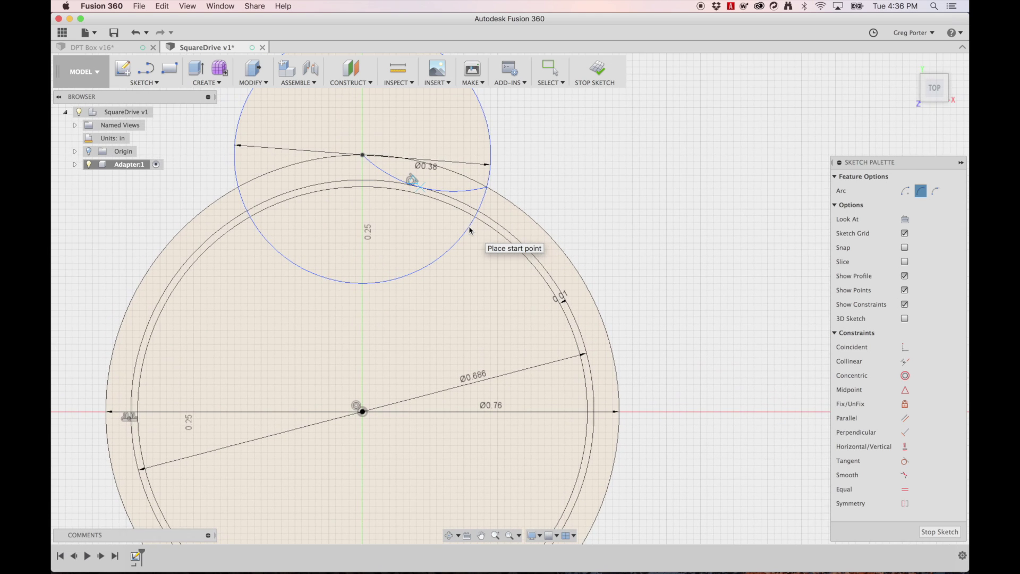
key(Escape)
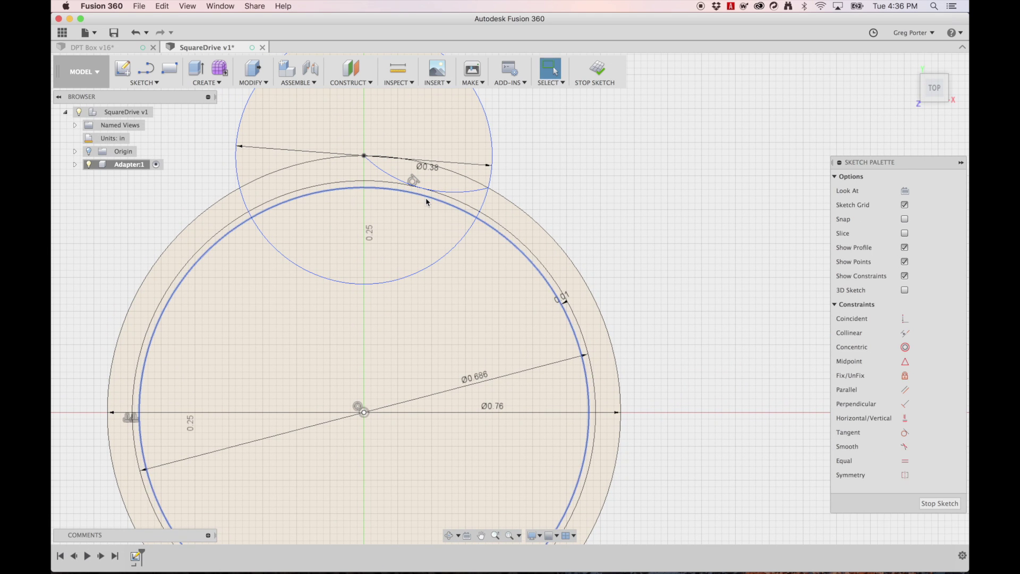
- Delete the 0.686 in circle and the 0.38 in circle, keeping the flute arc, outer circle and inner offset circle
click(459, 203)
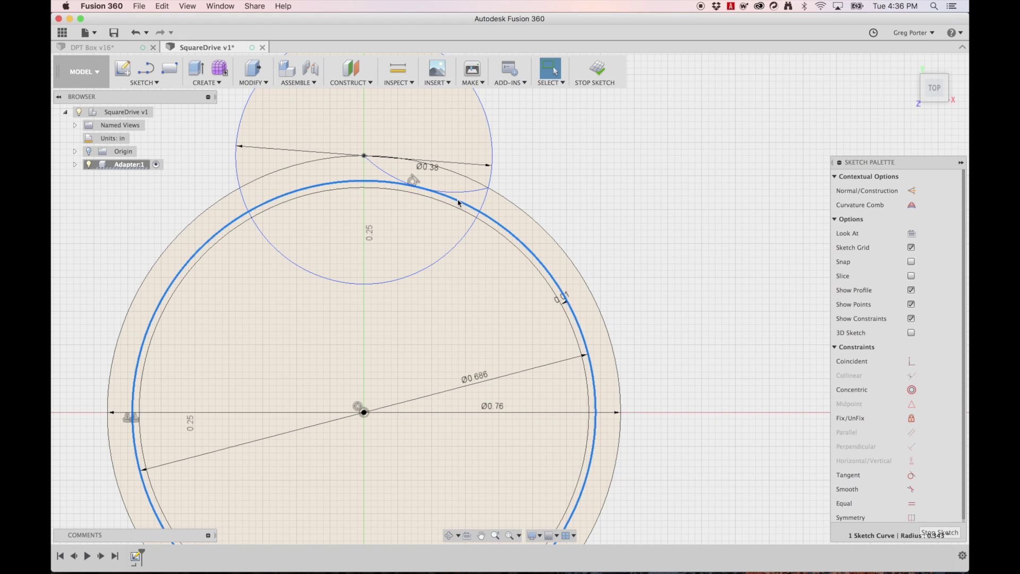
key(Delete)
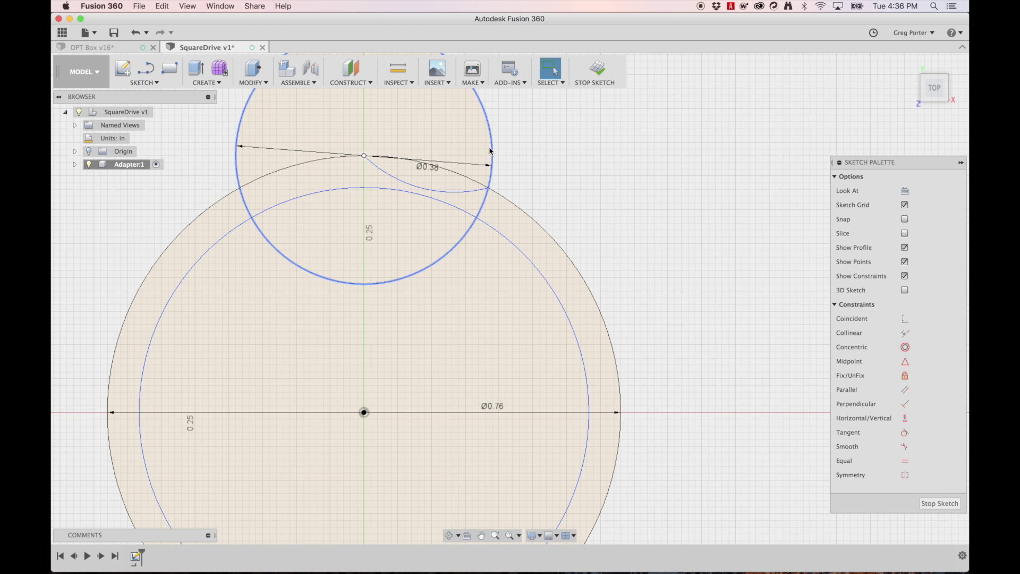
click(489, 152)
key(Delete)
- Create a full circular pattern of the flute arc around the circle's centre point with a quantity of 6, and finish the sketch
scroll(489, 148, down, 3)
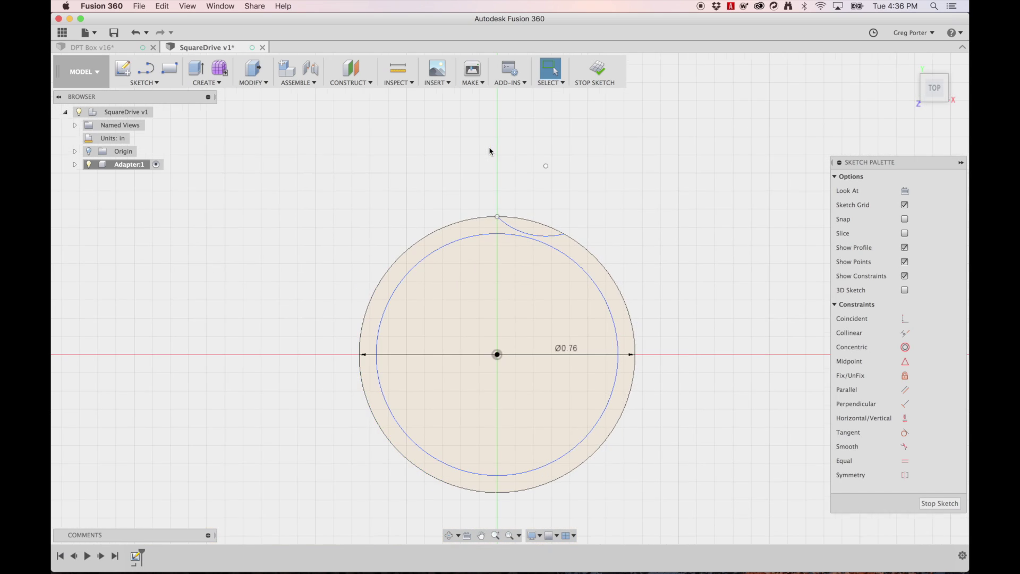
scroll(490, 148, right, 2)
click(506, 206)
click(506, 209)
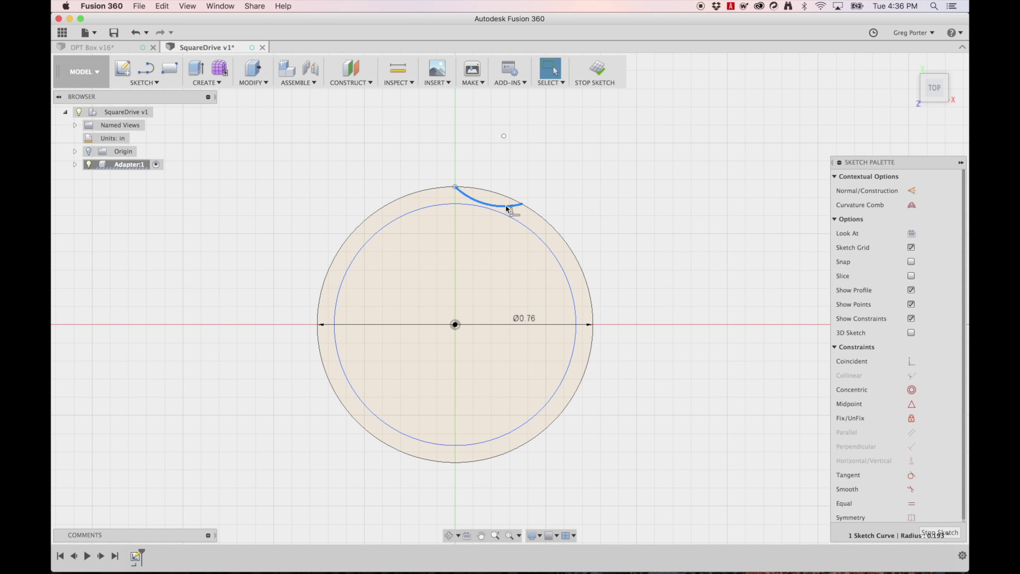
click(157, 84)
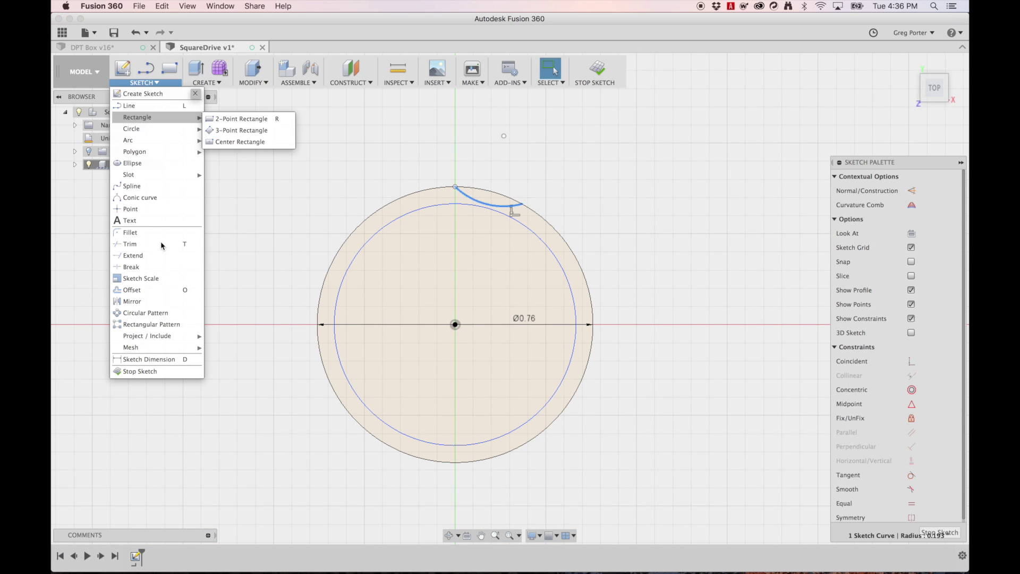
click(136, 314)
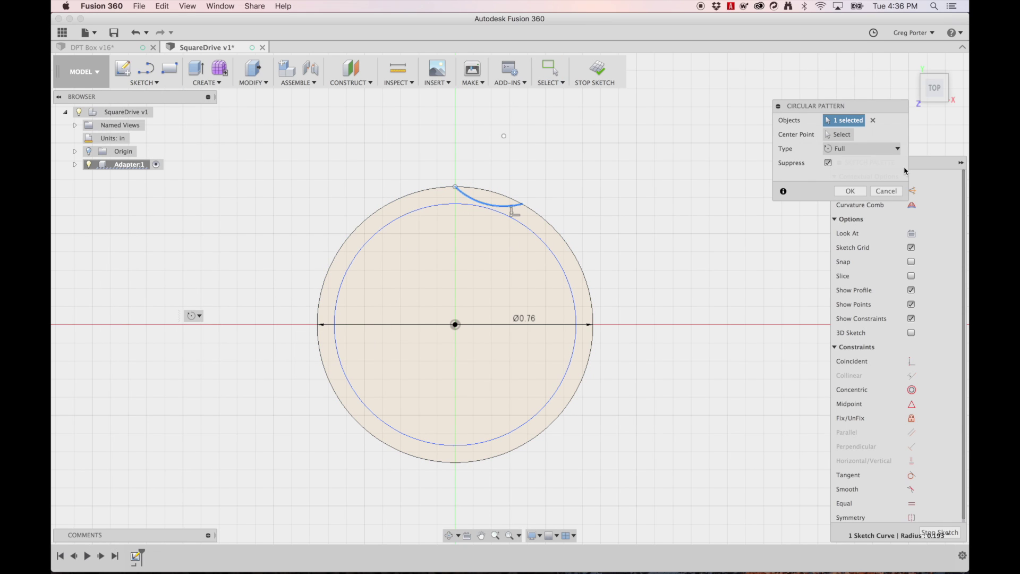
click(455, 324)
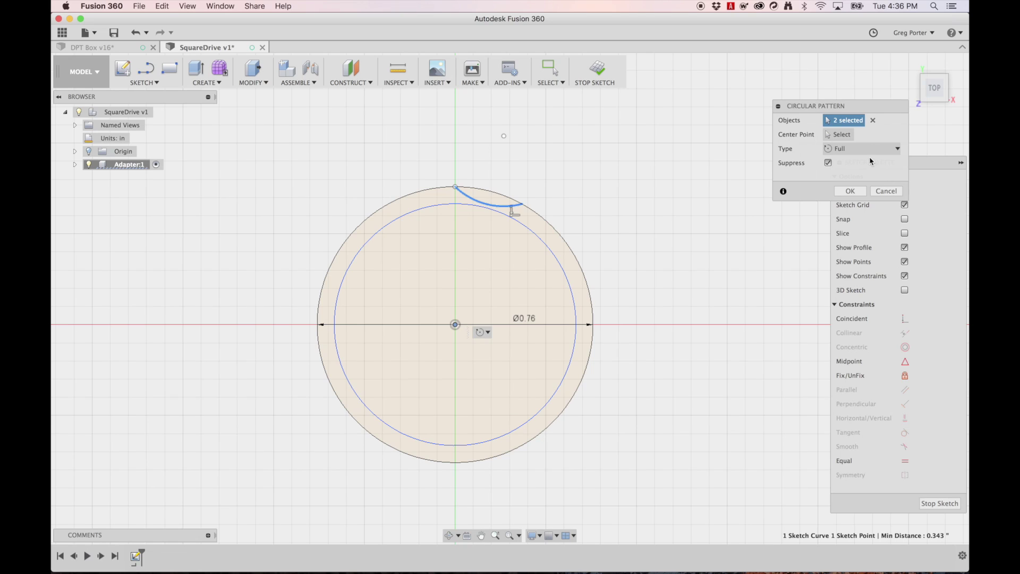
click(873, 122)
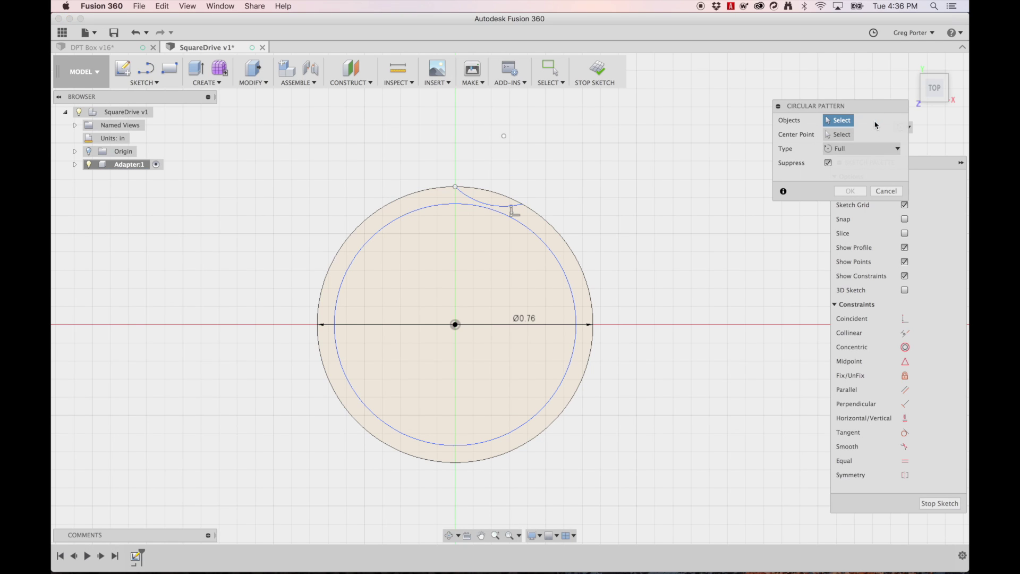
click(483, 200)
click(839, 135)
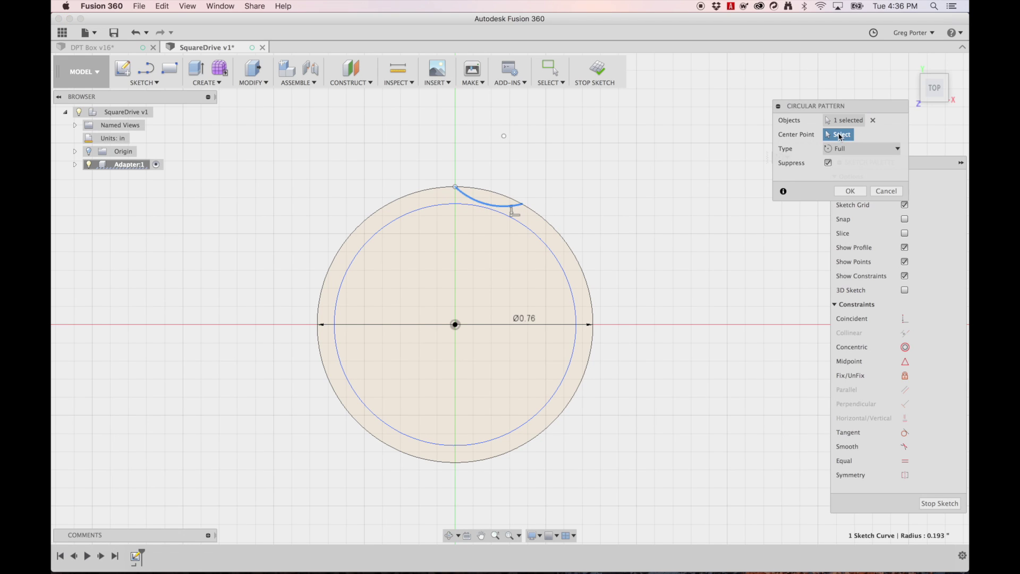
click(455, 324)
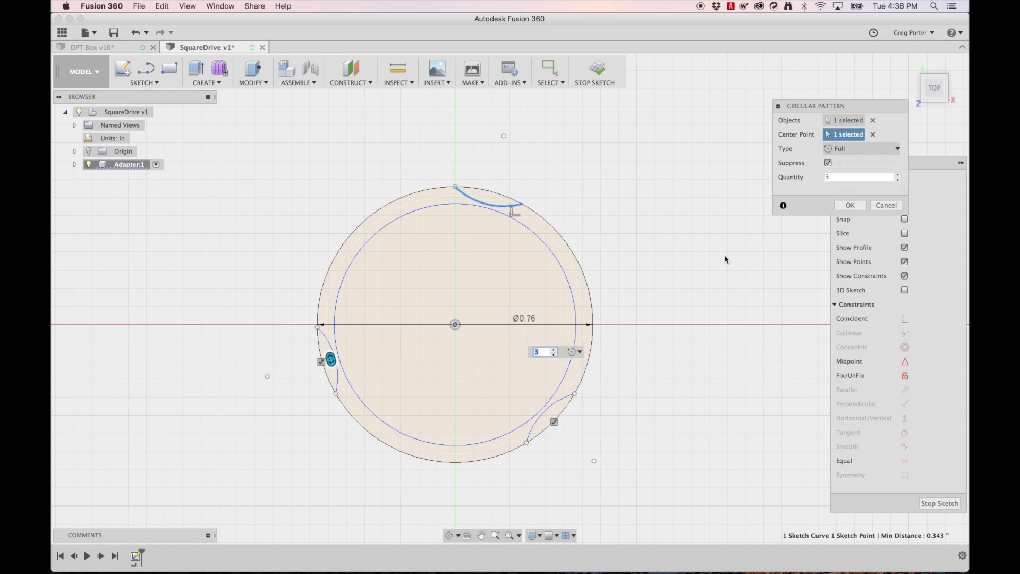
click(554, 349)
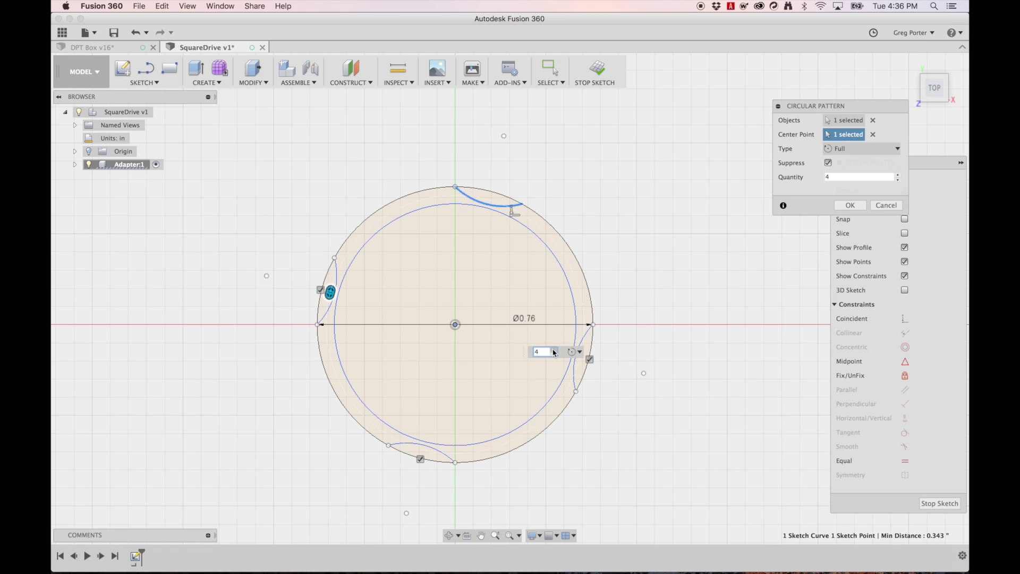
click(553, 349)
click(553, 349)
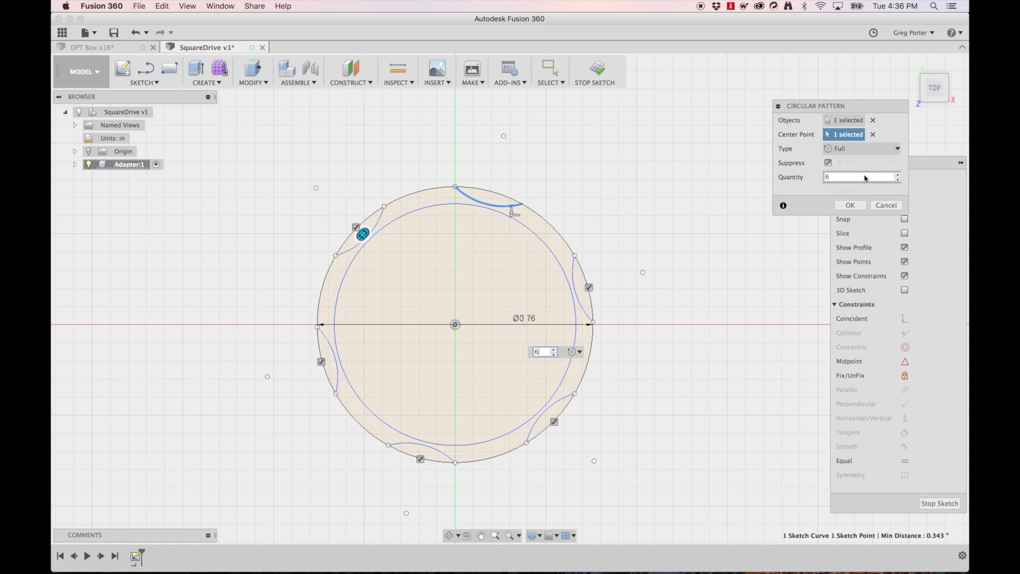
click(849, 206)
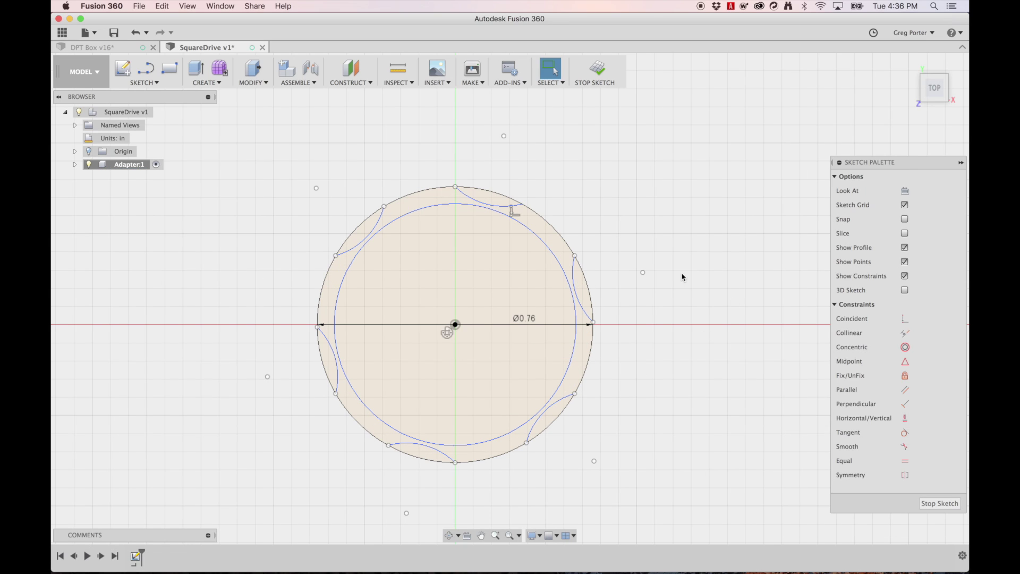
click(597, 71)
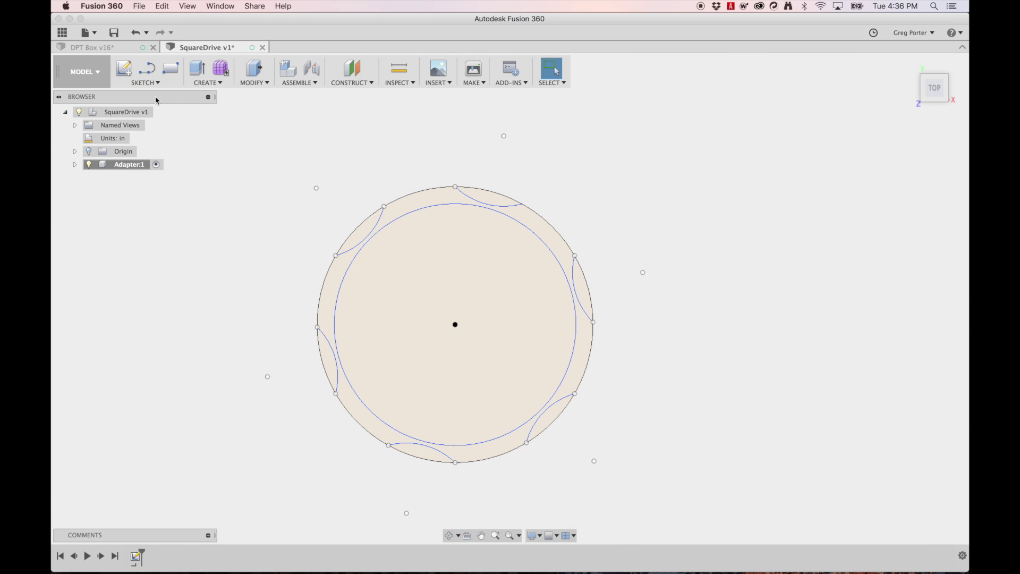
click(124, 68)
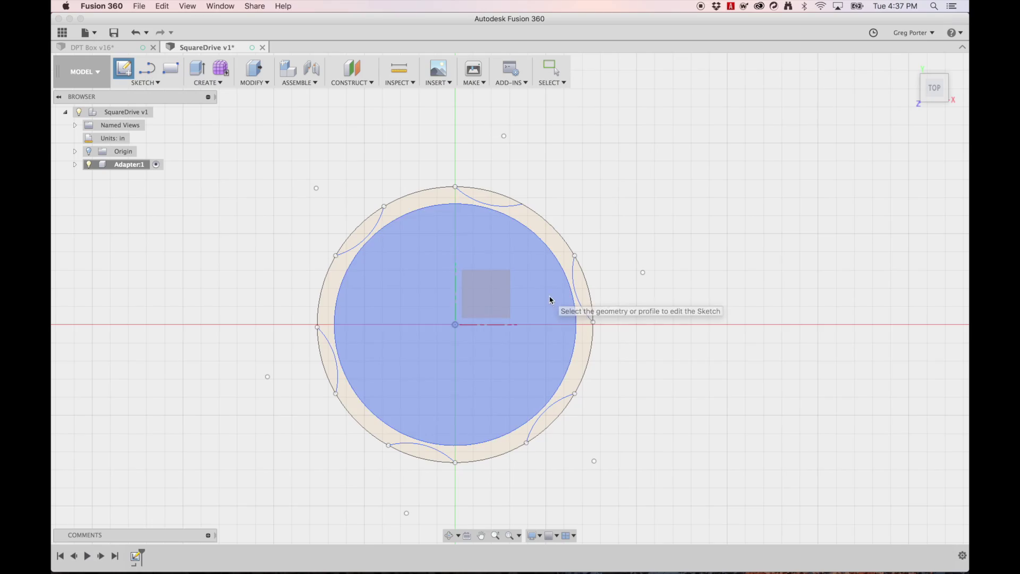
shift+scroll(550, 299, down, 5)
shift+scroll(550, 300, left, 3)
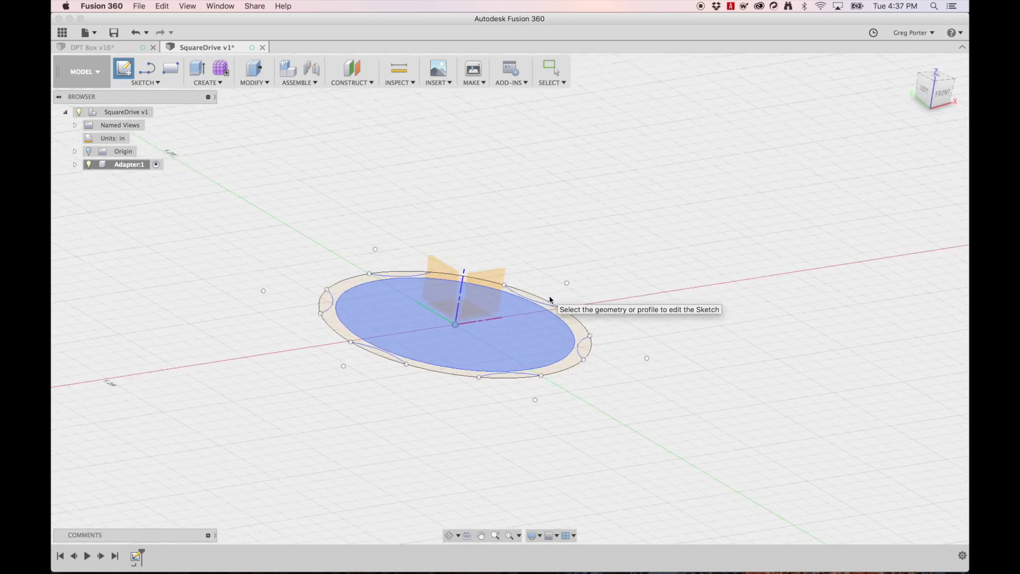
click(537, 296)
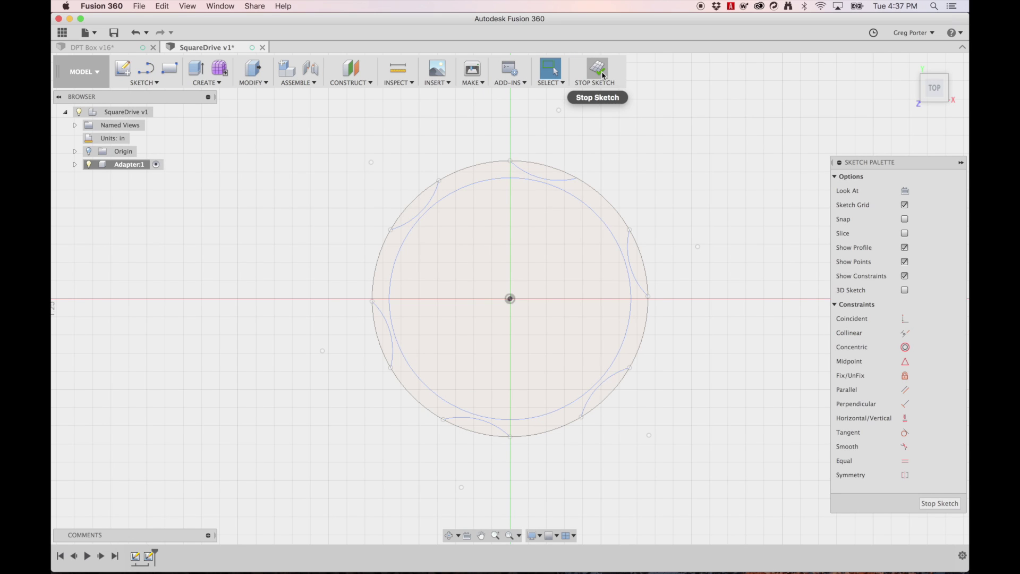
click(603, 75)
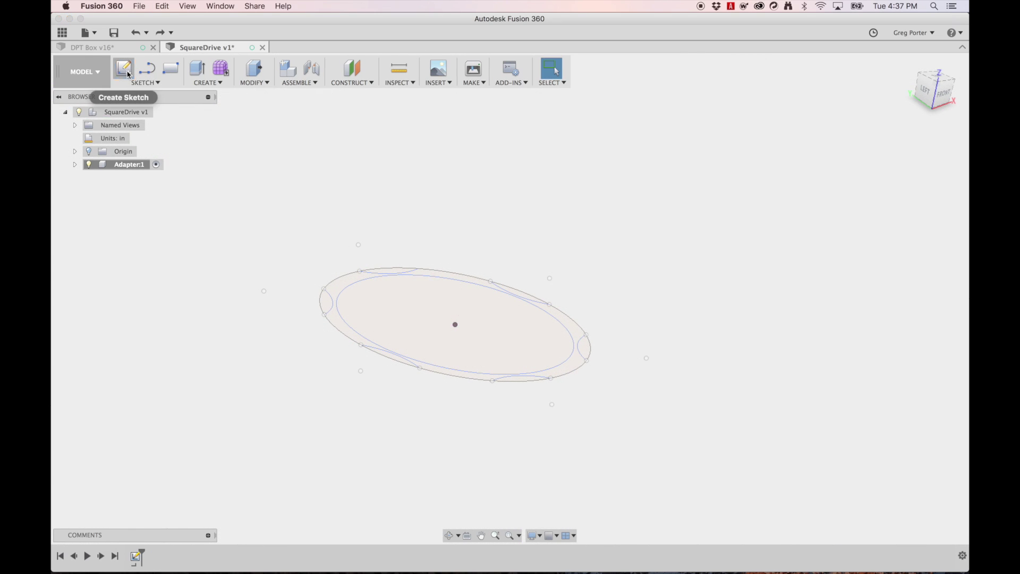
- Start a sketch on the vertical front plane and draw a .333 in line from the origin leftward along the horizontal axis
click(125, 69)
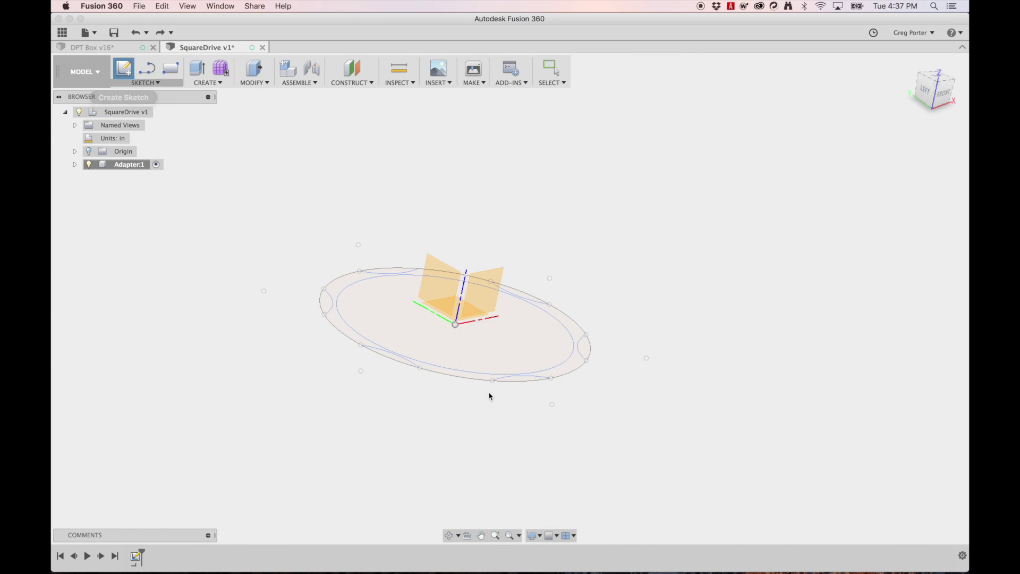
click(500, 274)
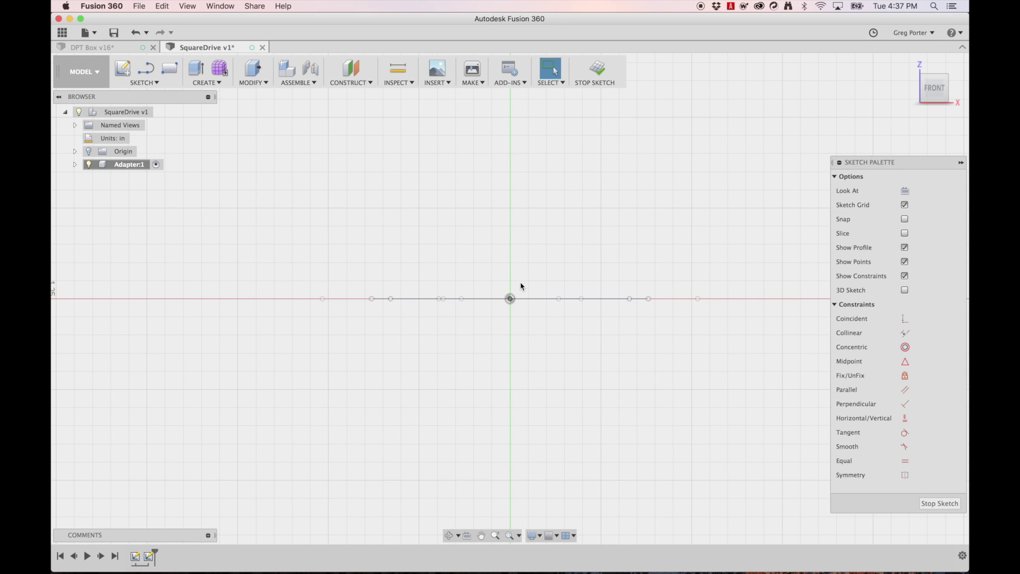
key(p)
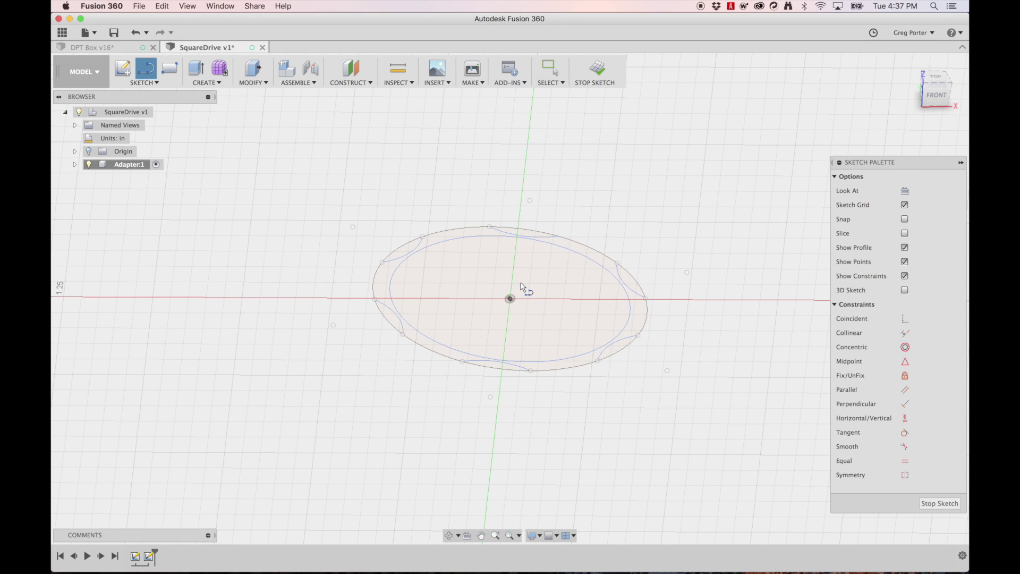
click(510, 298)
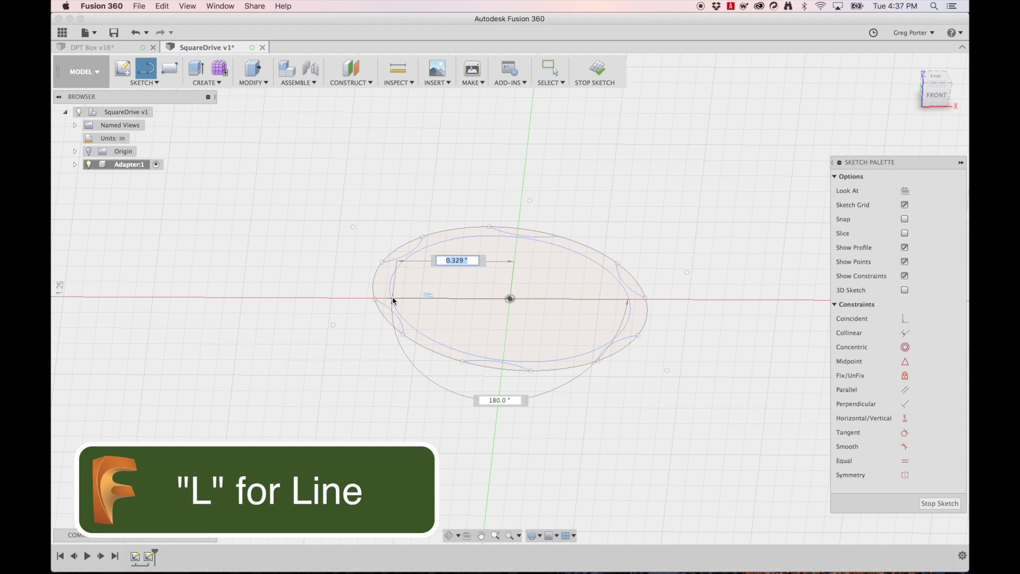
drag(393, 301, 390, 301)
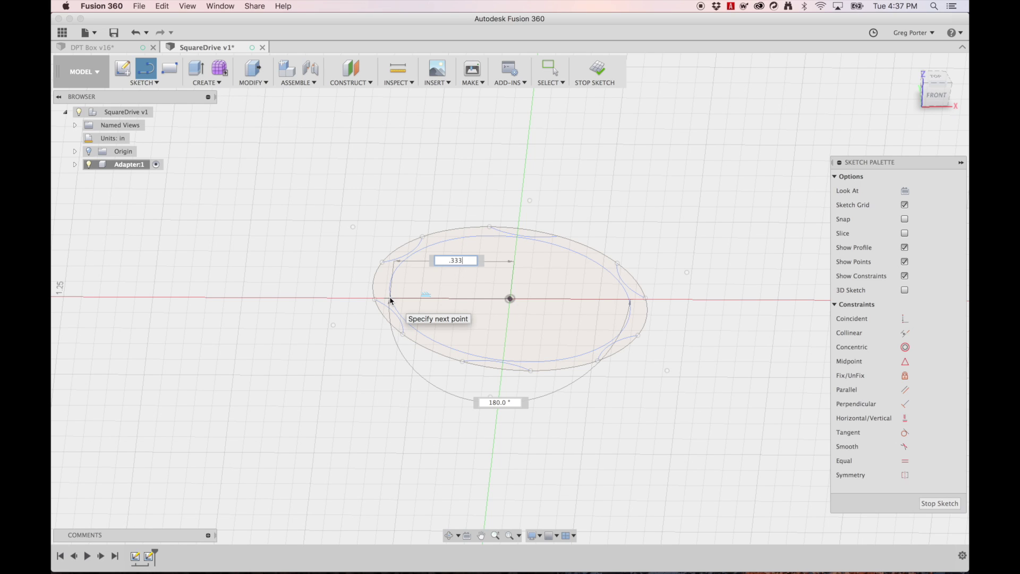
text(.333)
key(Return)
key(Escape)
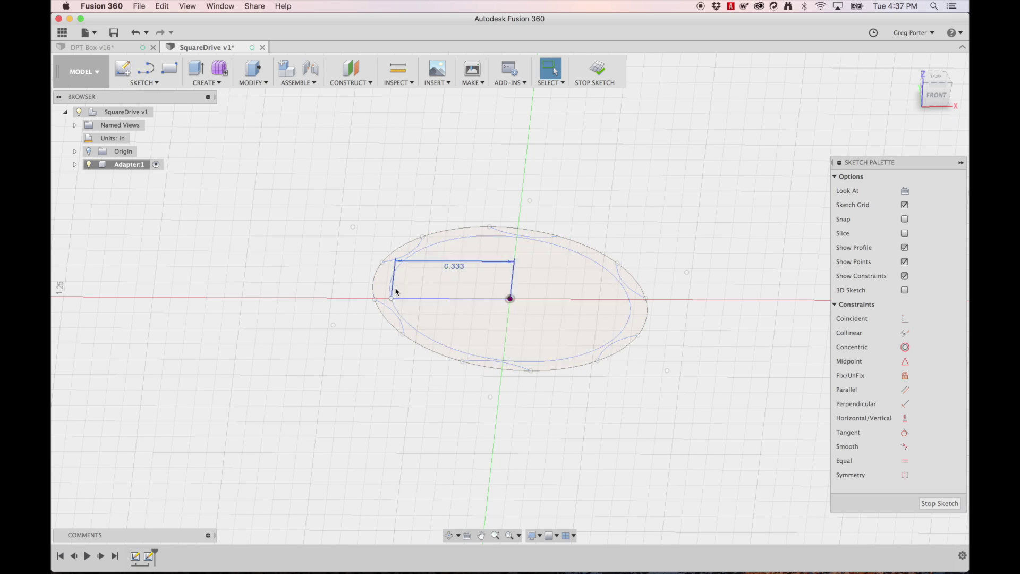
- Draw a vertical line .5 in long upward from the outer end of the 0.333 in line, at 90 degrees to it
key(l)
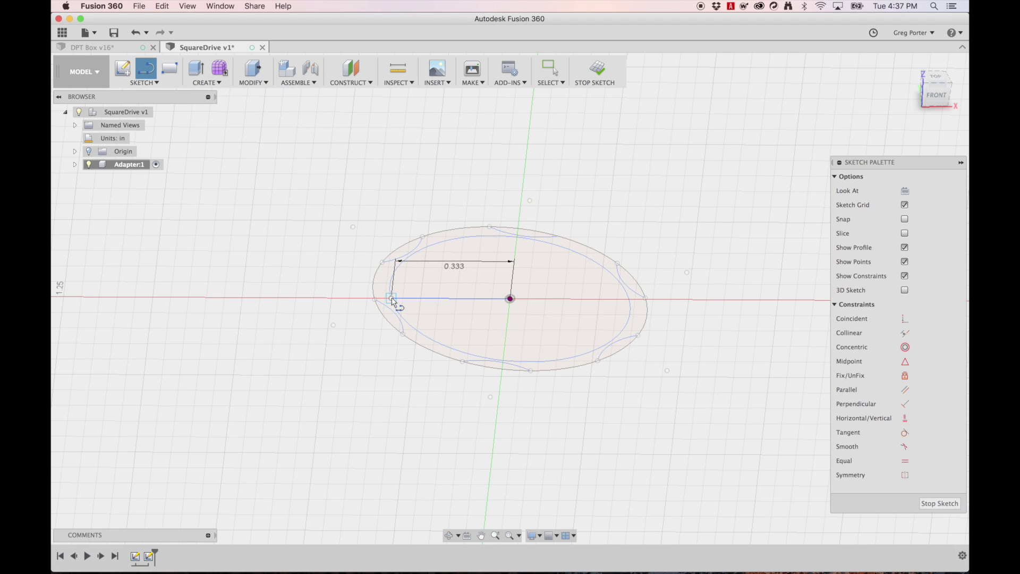
click(392, 299)
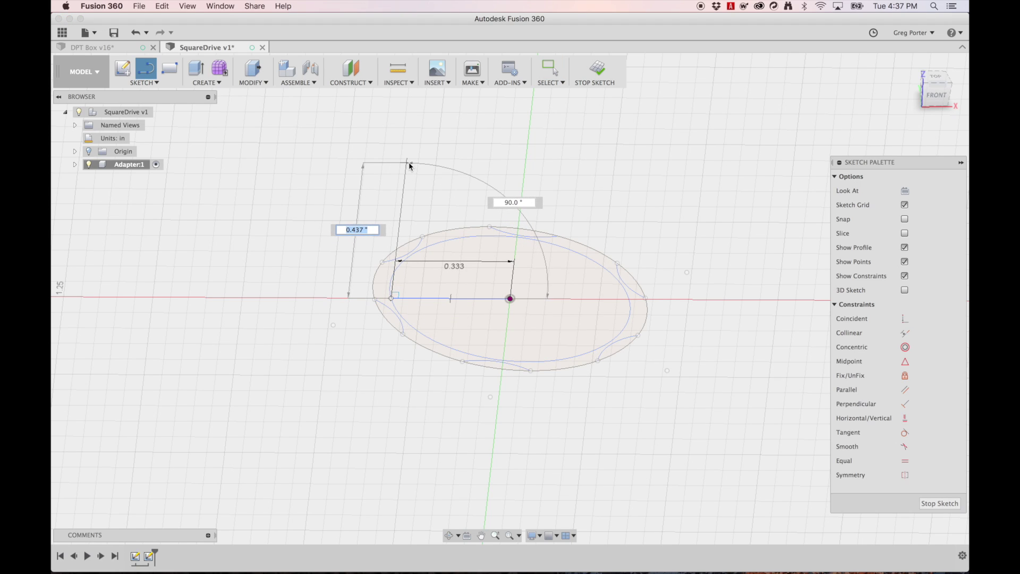
text(.5)
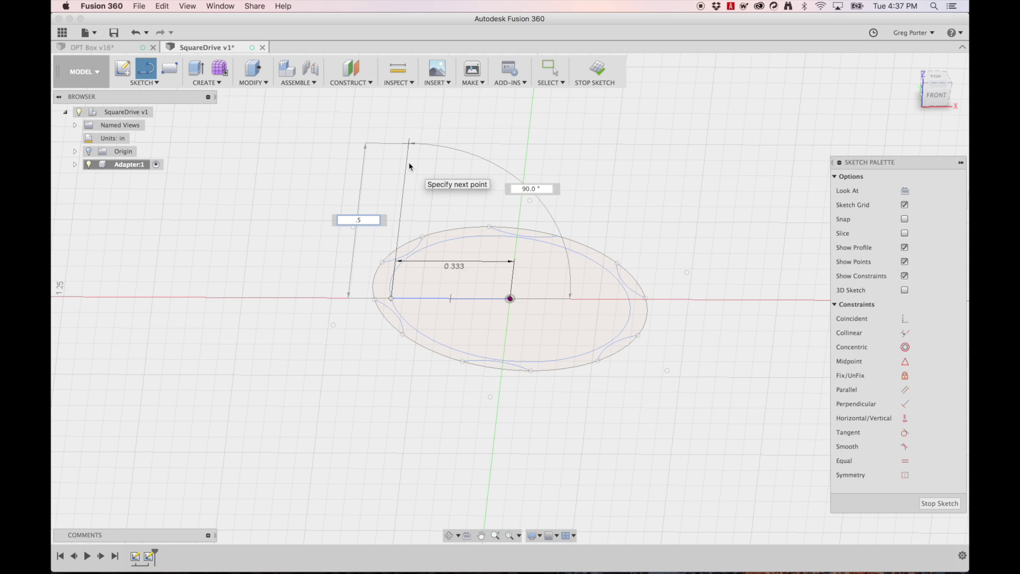
key(Return)
key(Escape)
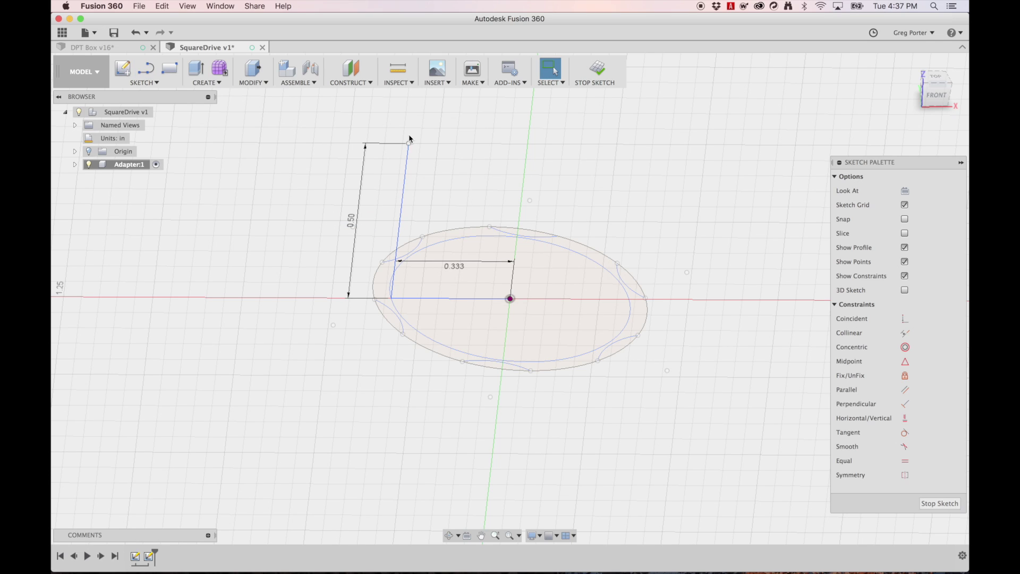
- Draw a short line sloping up and outward at 135 degrees from the upper end of the 0.5 in vertical line
key(l)
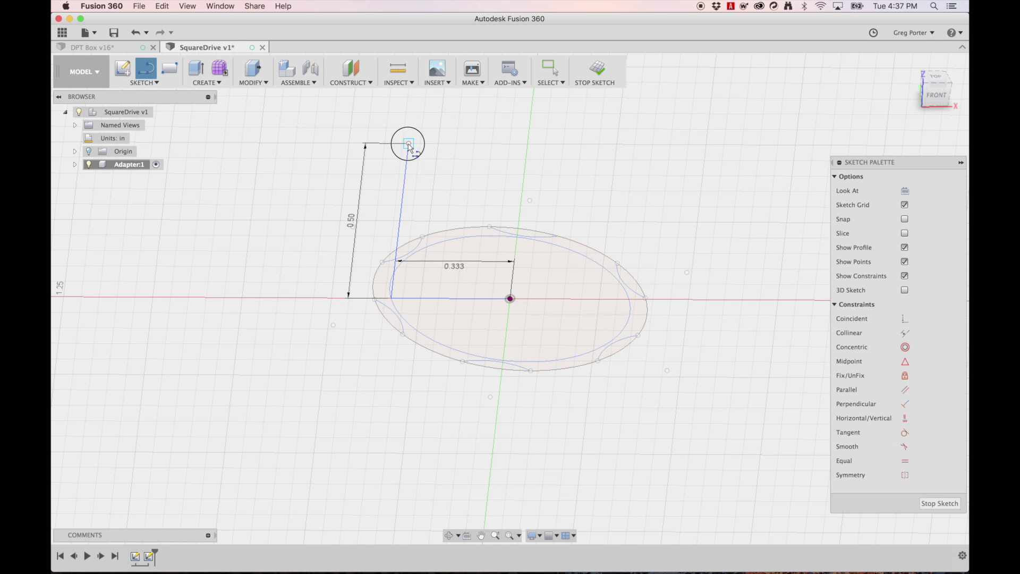
click(409, 143)
key(Tab)
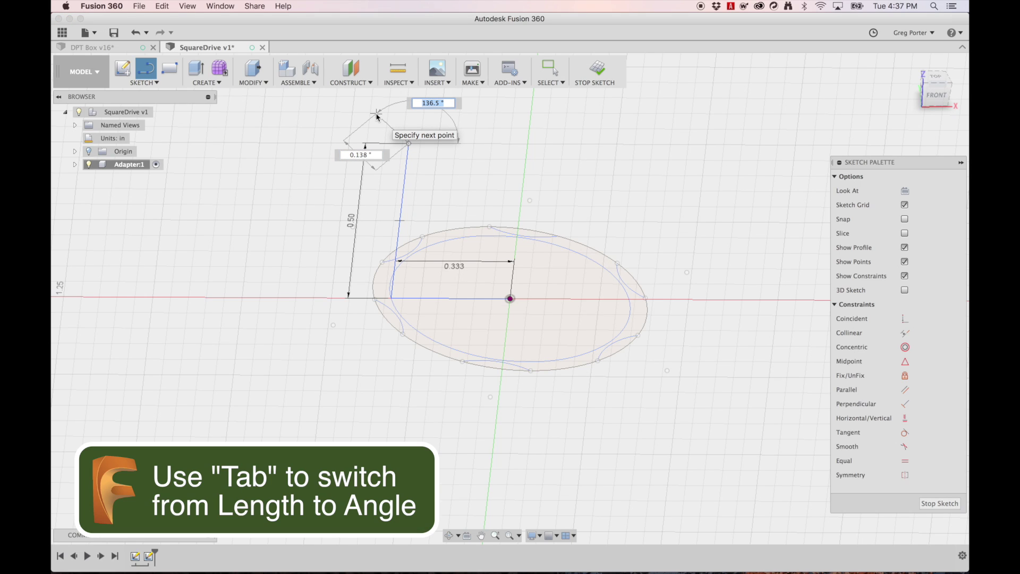
text(135)
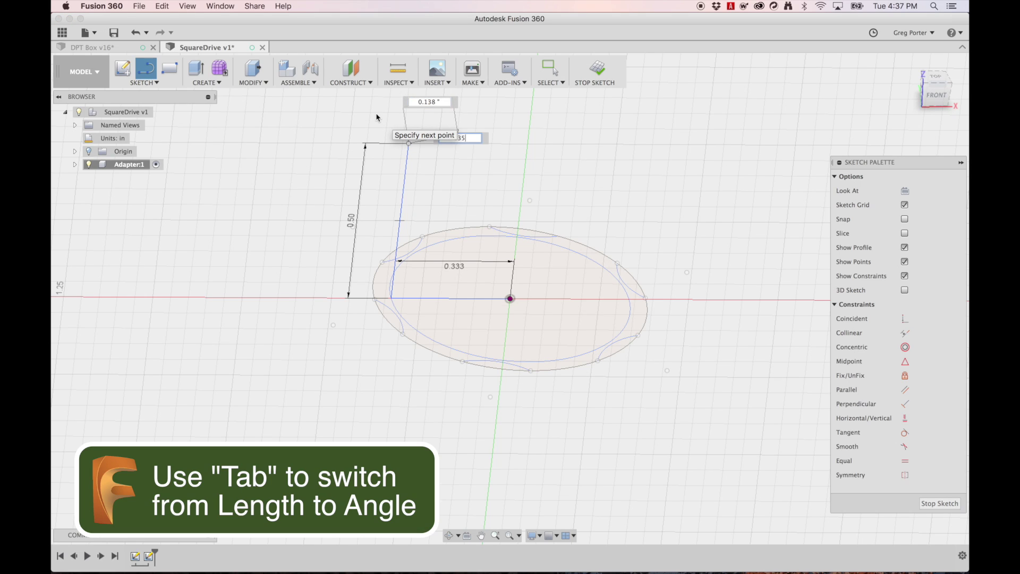
key(Tab)
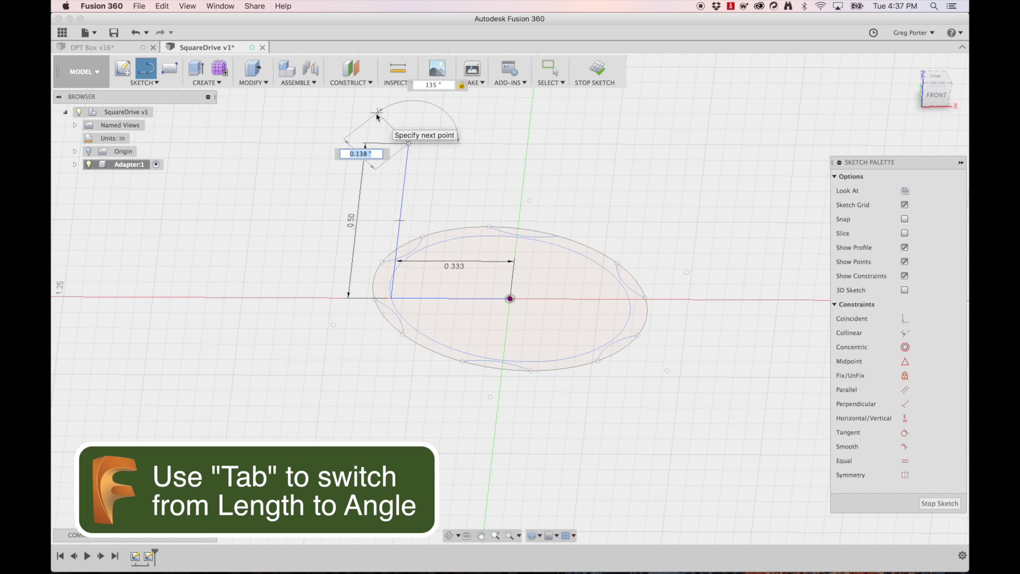
click(364, 102)
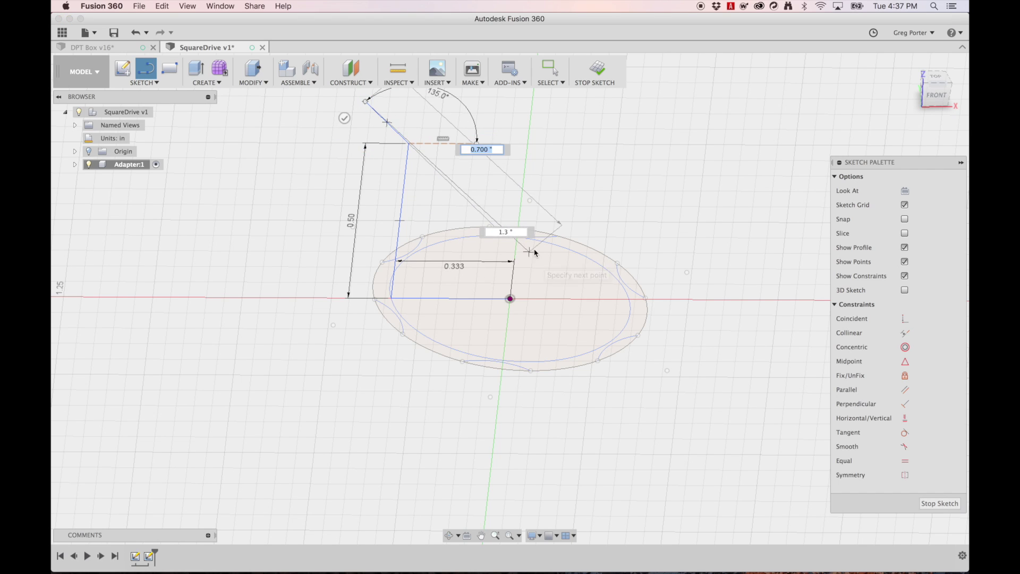
key(Escape)
scroll(526, 283, up, 3)
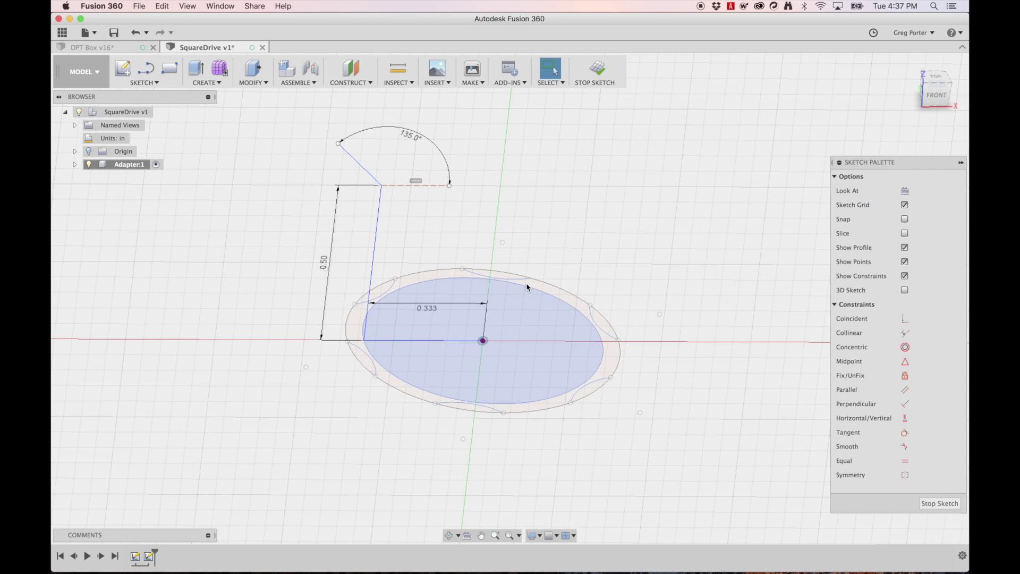
- Draw a vertical centre line .668 in long upward from the origin
key(l)
click(483, 341)
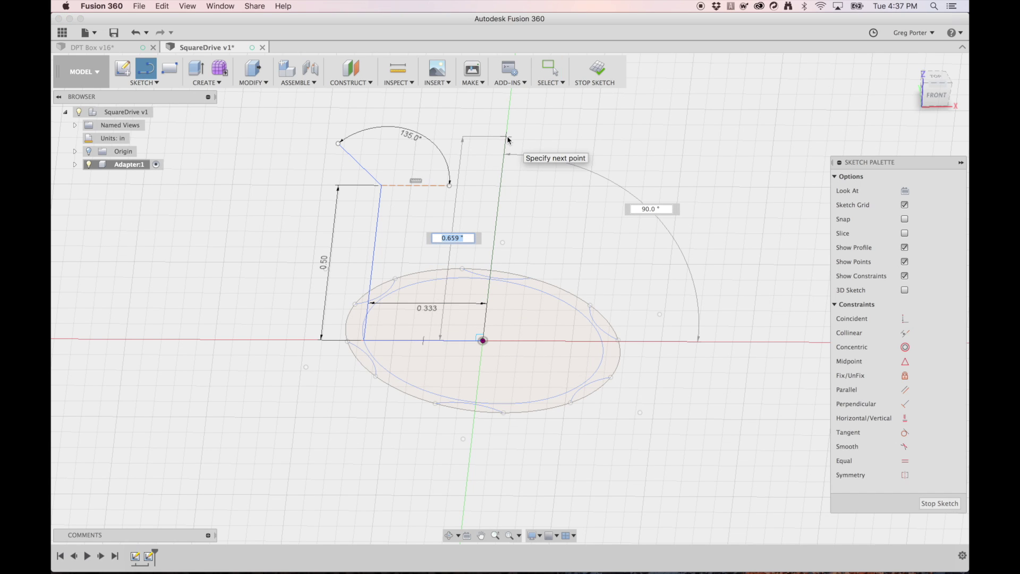
text(.668)
key(Return)
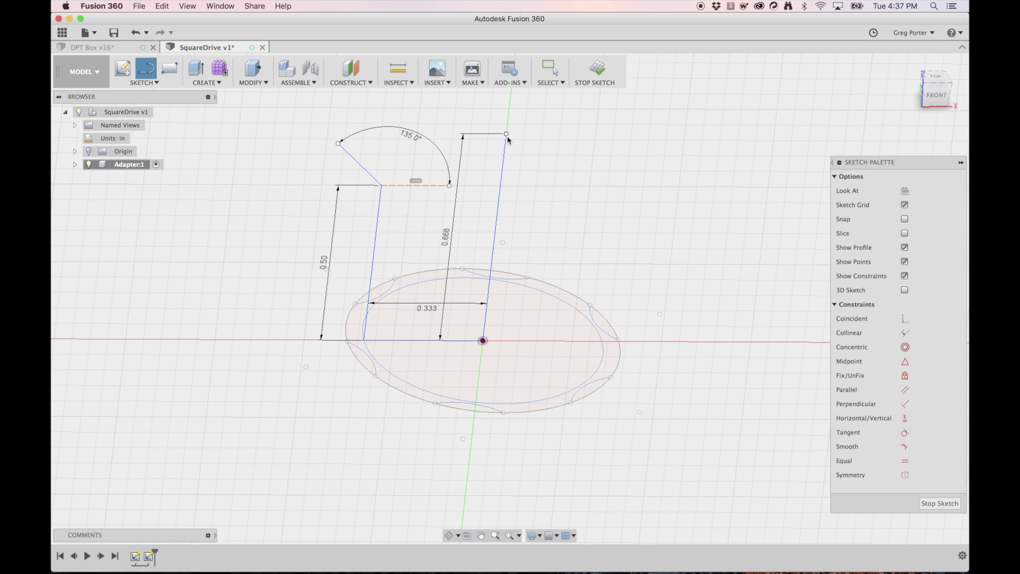
key(Escape)
- Draw a horizontal line .38 in long outward from the upper end of the vertical centre line, towards the sloped line
key(l)
click(506, 135)
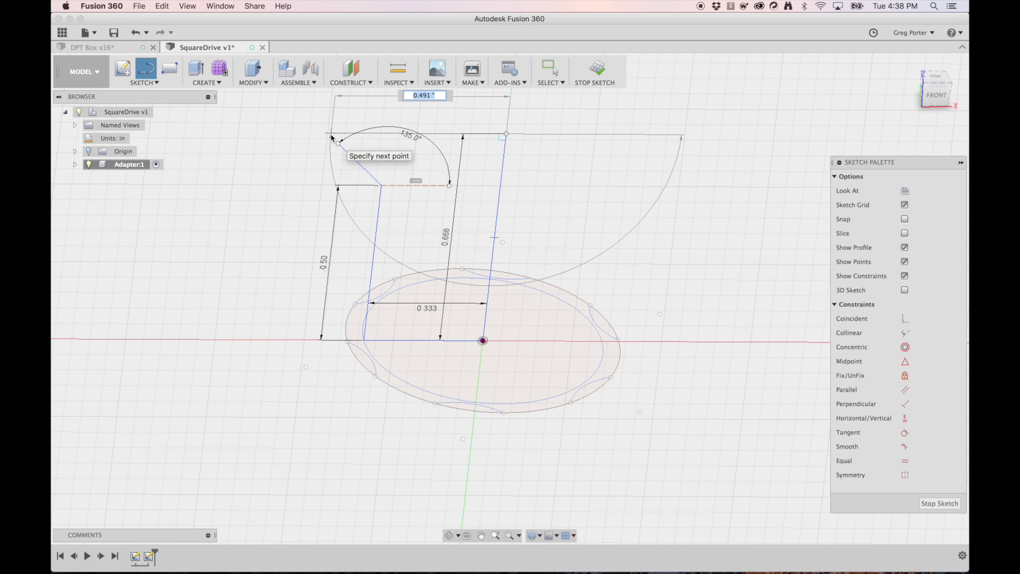
key(BackSpace)
text(.38)
key(Tab)
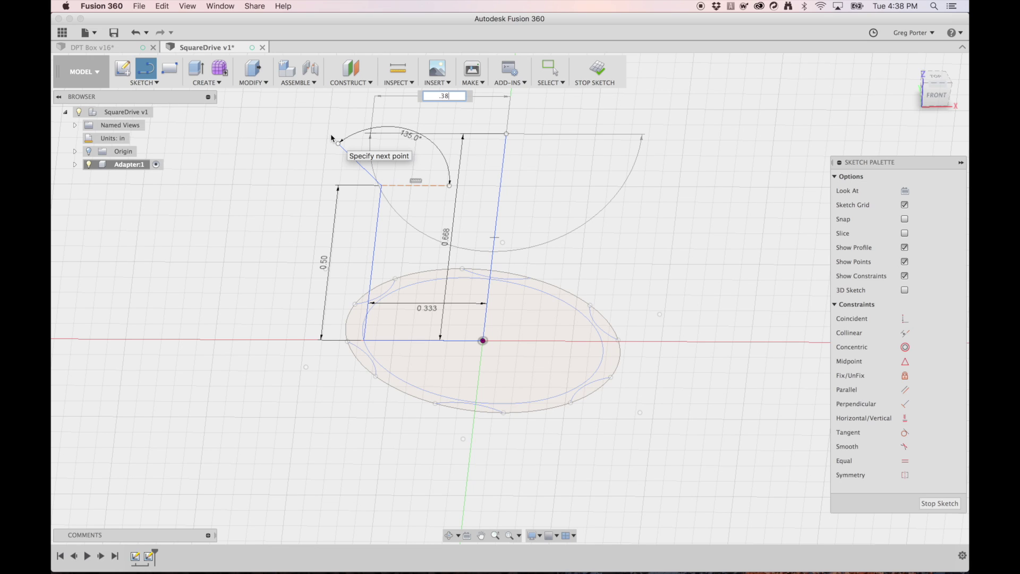
key(Return)
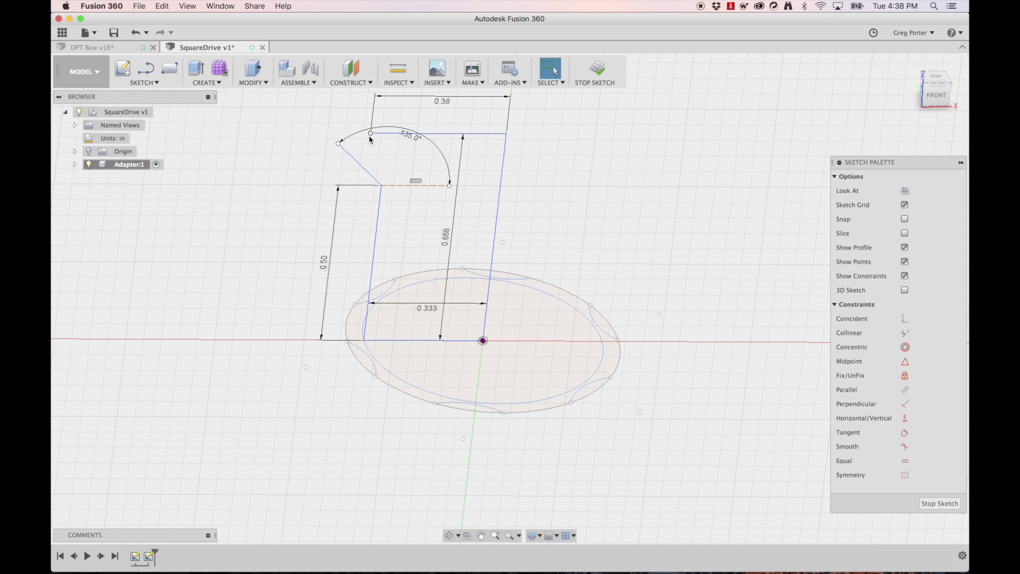
- Draw a vertical line about 0.212 in long down from the 0.38 in line's outer end across the sloped line, and trim the overhanging ends
key(l)
click(370, 134)
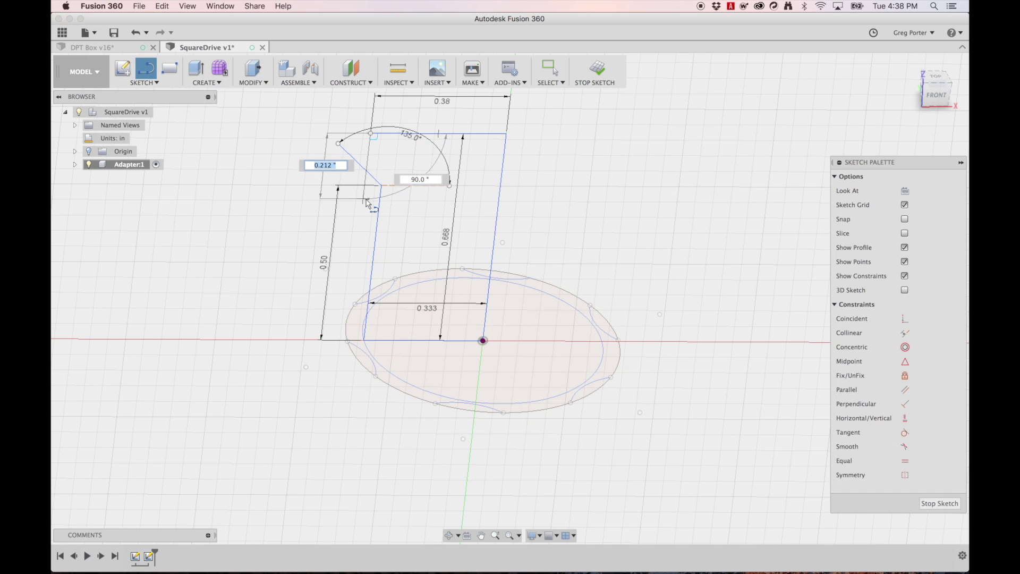
click(363, 199)
key(Escape)
key(t)
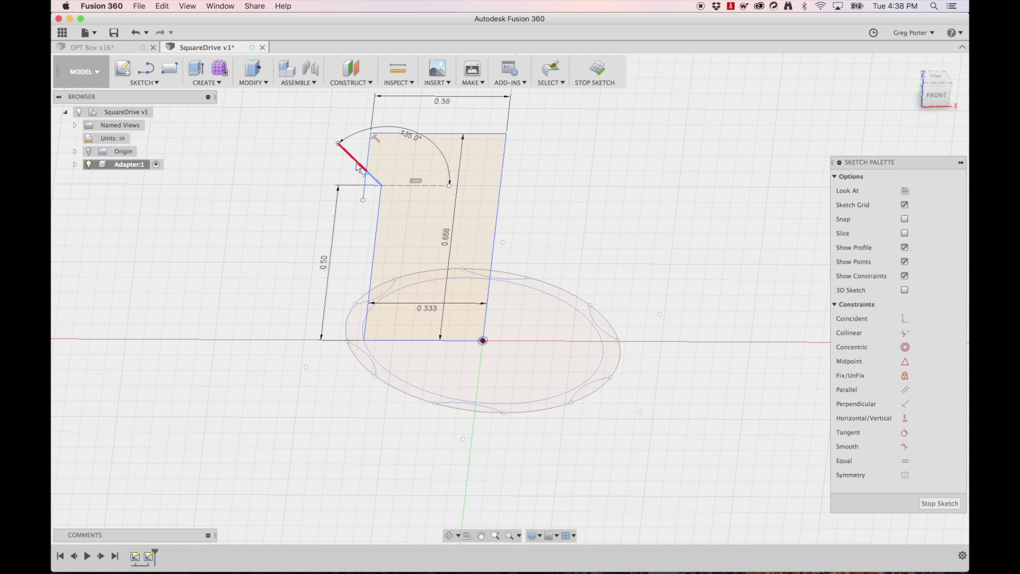
click(371, 188)
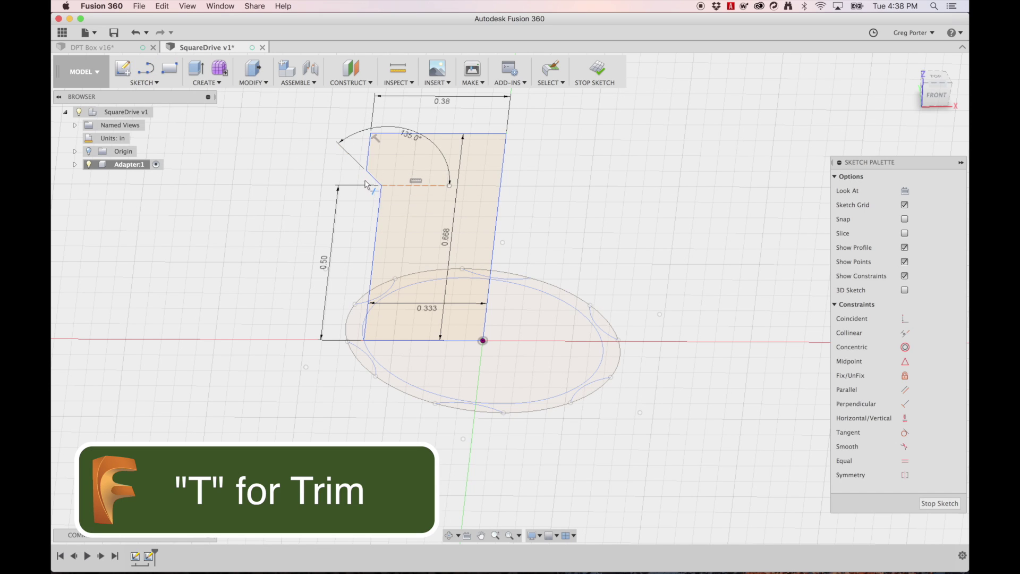
- Draw a vertical line .07 in long upward from the upper end of the centre line
click(504, 147)
key(l)
click(509, 135)
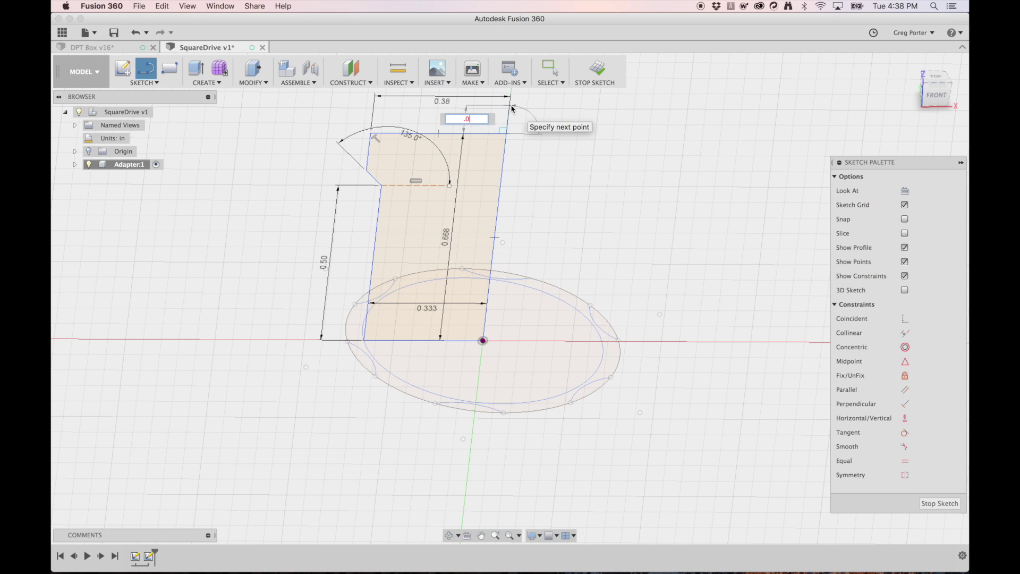
text(.07)
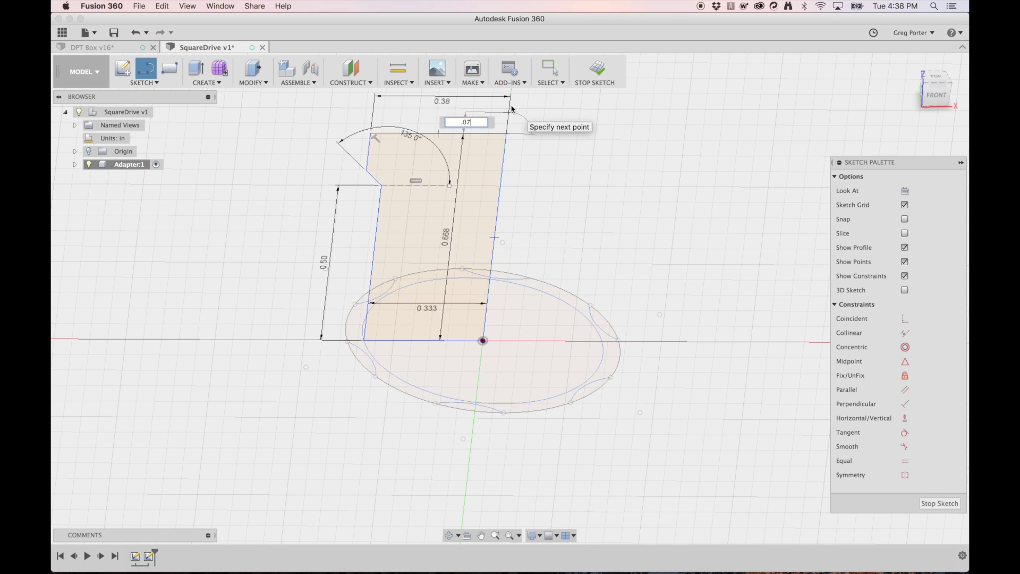
key(Return)
key(Escape)
- Draw a horizontal line .126 in long outward from the upper end of the 0.07 in line
key(l)
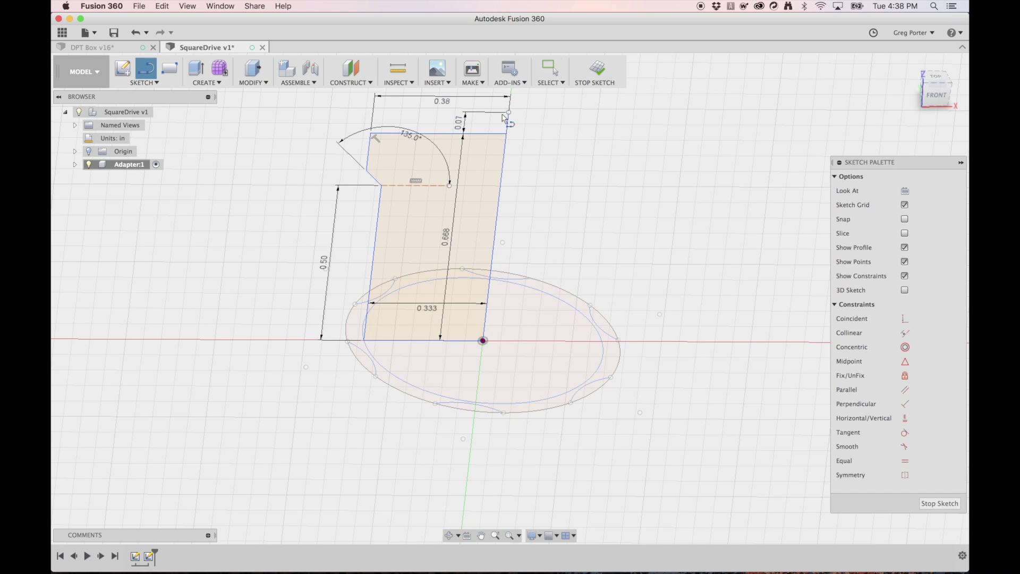
click(509, 112)
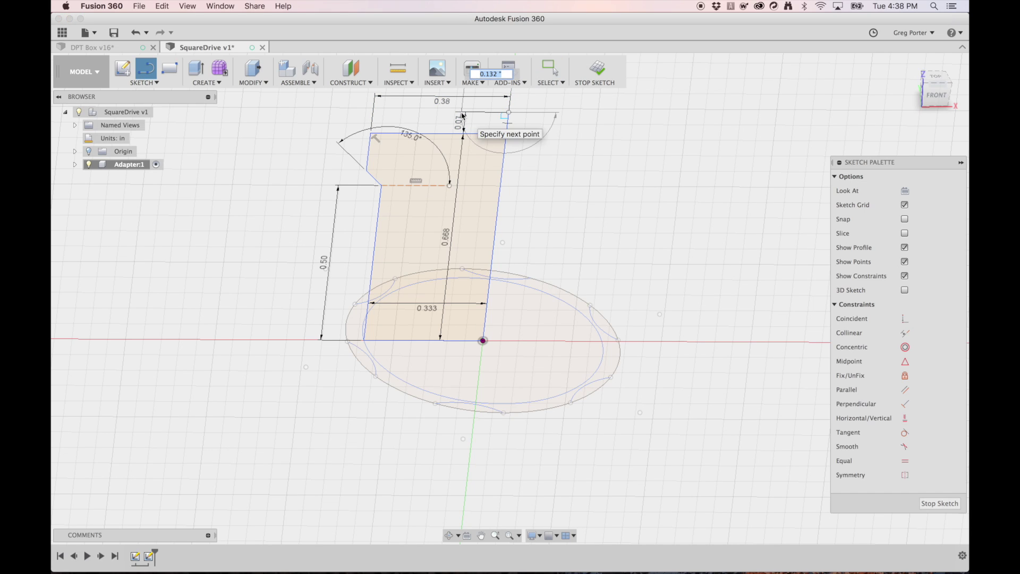
key(BackSpace)
text(.126y)
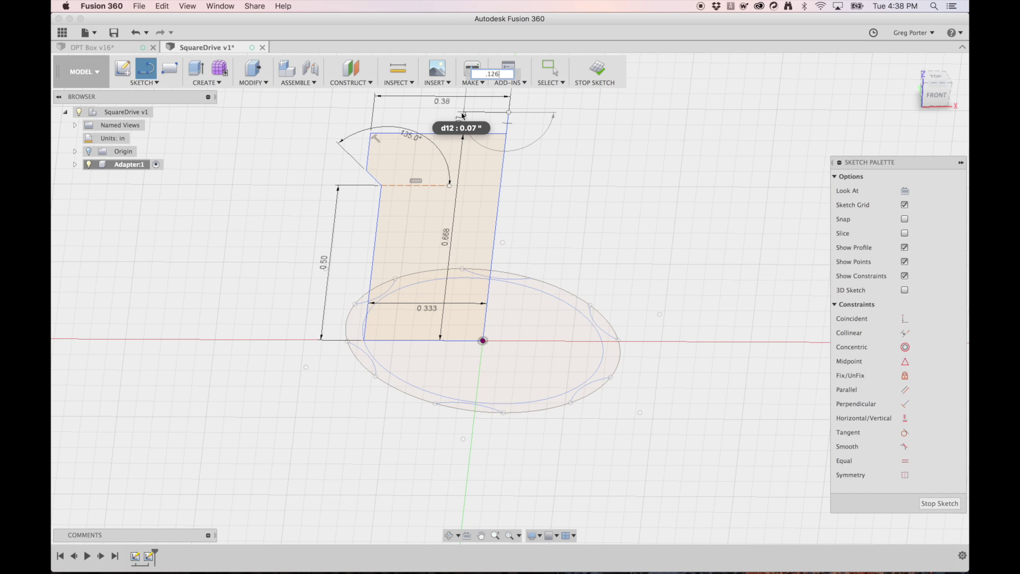
key(Return)
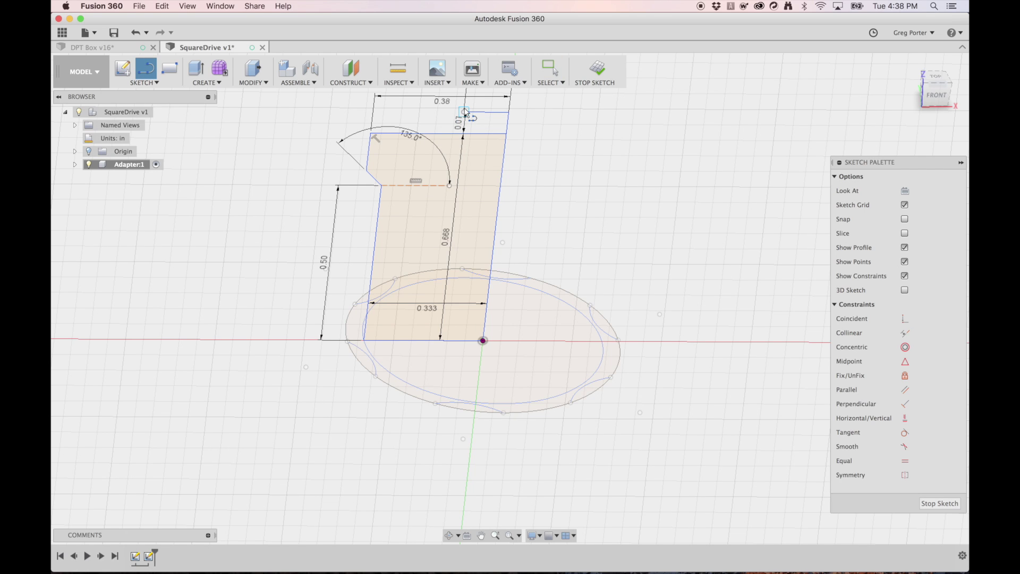
- Draw a vertical line about 0.12 in long down from the 0.126 in line's outer end and a sloping line up to the 0.38 in line
shift+scroll(465, 112, down, 5)
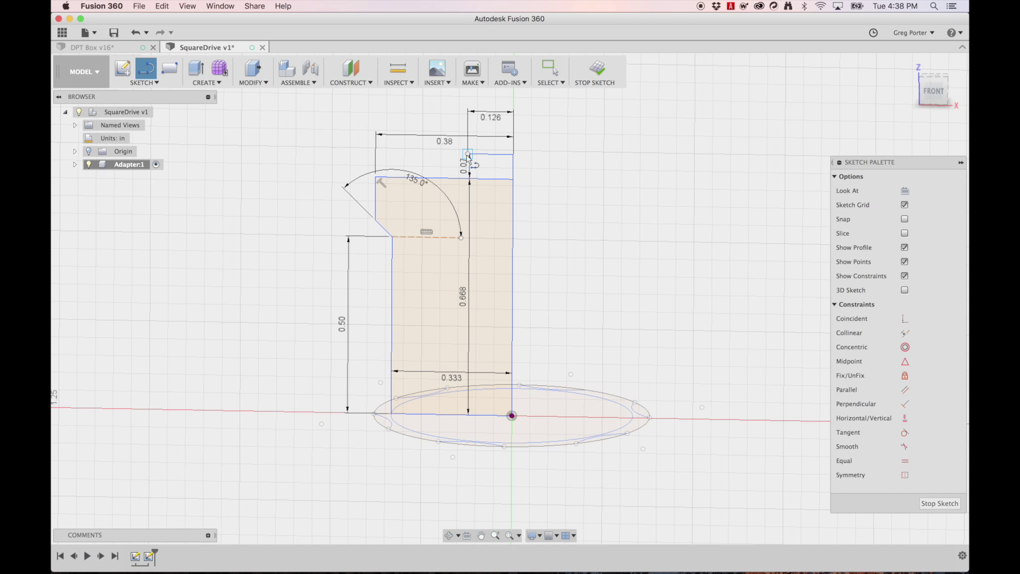
click(467, 155)
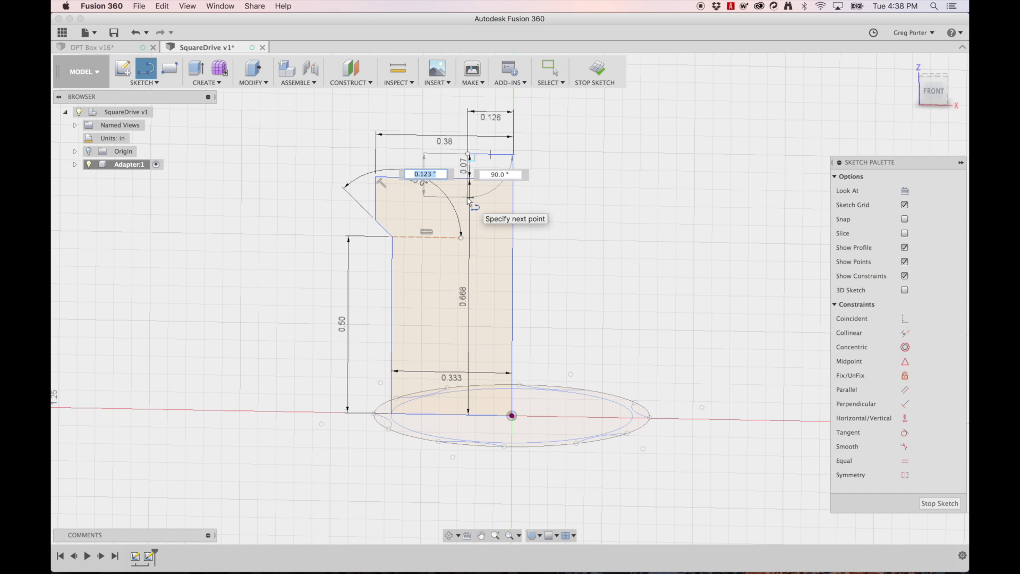
click(469, 197)
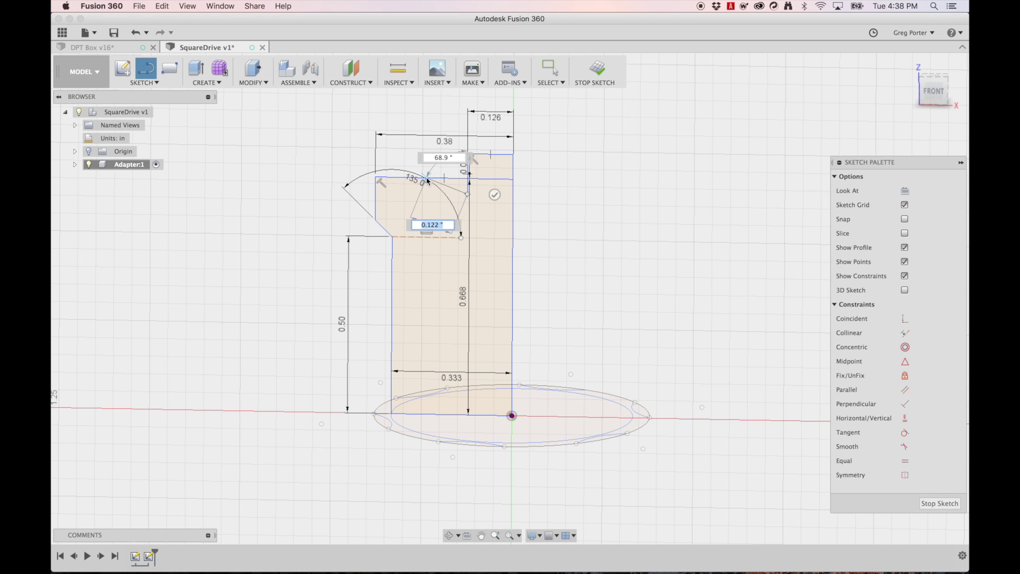
click(427, 178)
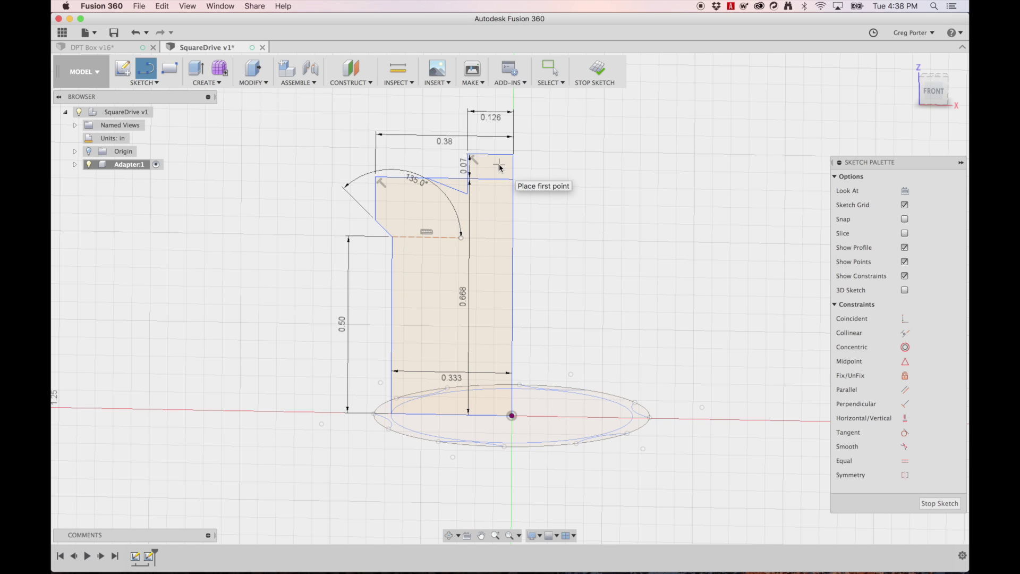
- Trim the 0.38 in line between the sloping line and the centre line, and finish the side profile sketch
shift+middle_drag(499, 165, 500, 171)
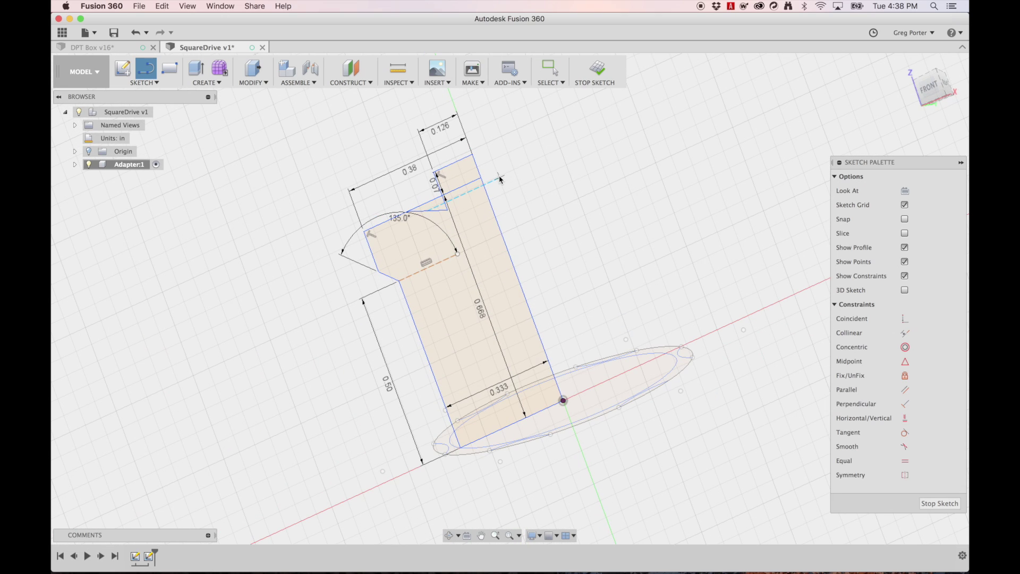
key(t)
click(431, 202)
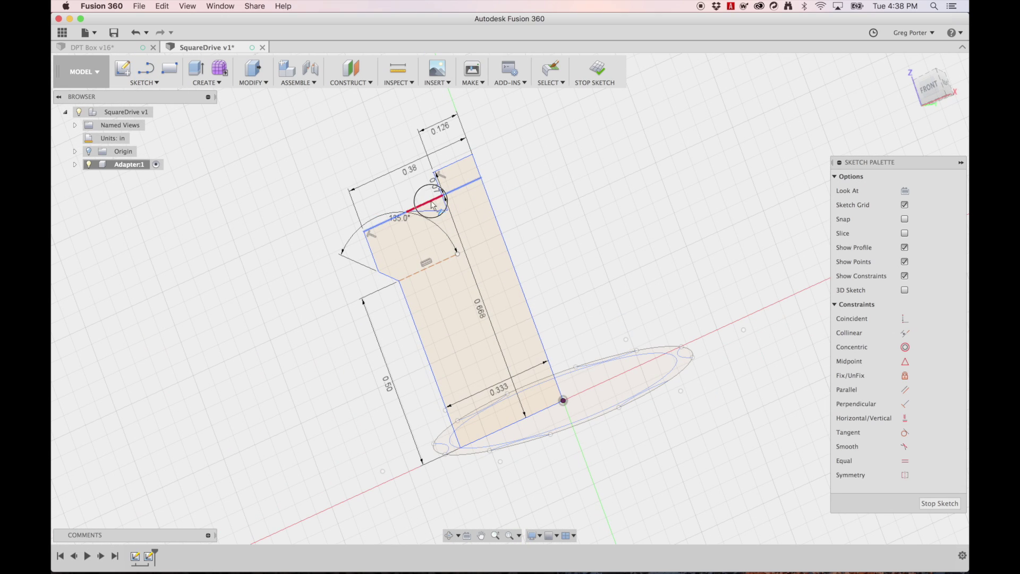
click(433, 206)
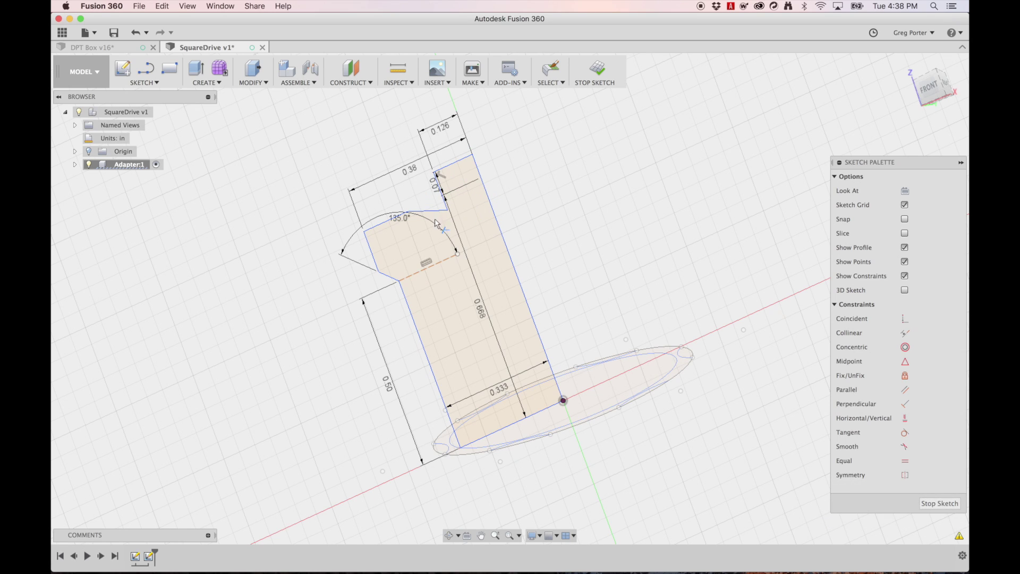
click(597, 69)
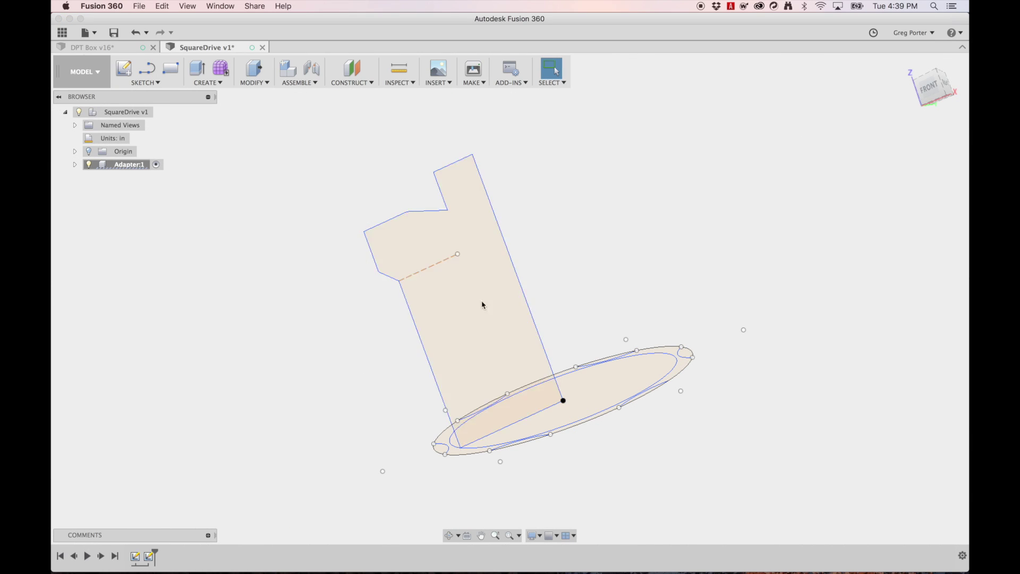
- Revolve the side profile 360 degrees about its vertical centre line as a new body
shift+middle_drag(535, 353, 530, 355)
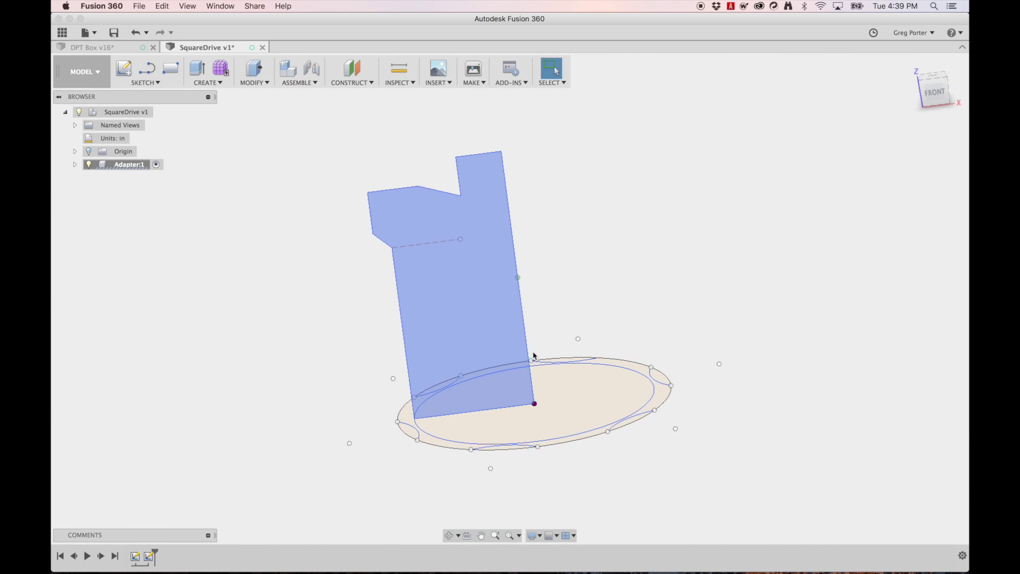
click(208, 80)
click(234, 118)
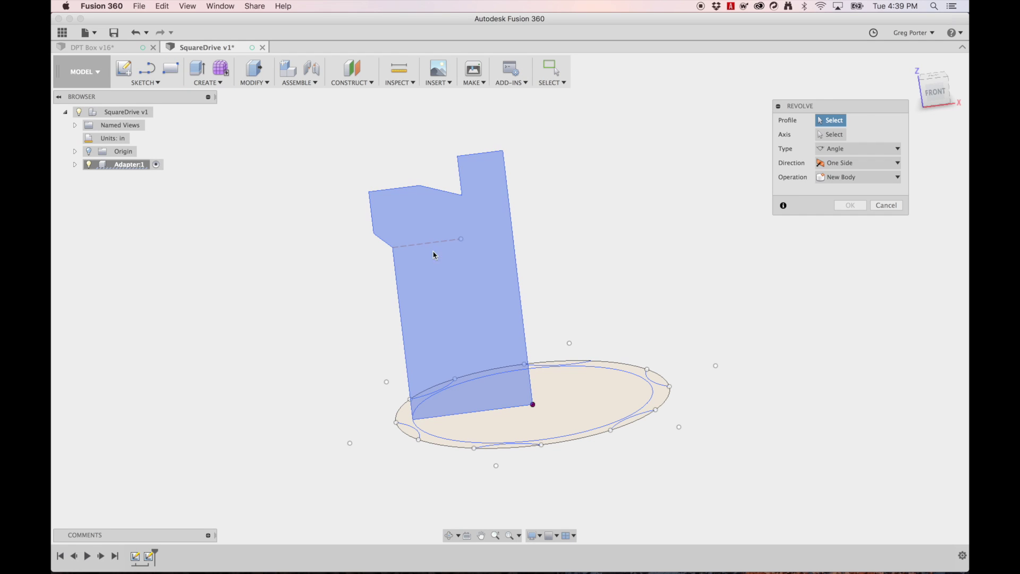
click(445, 272)
click(831, 134)
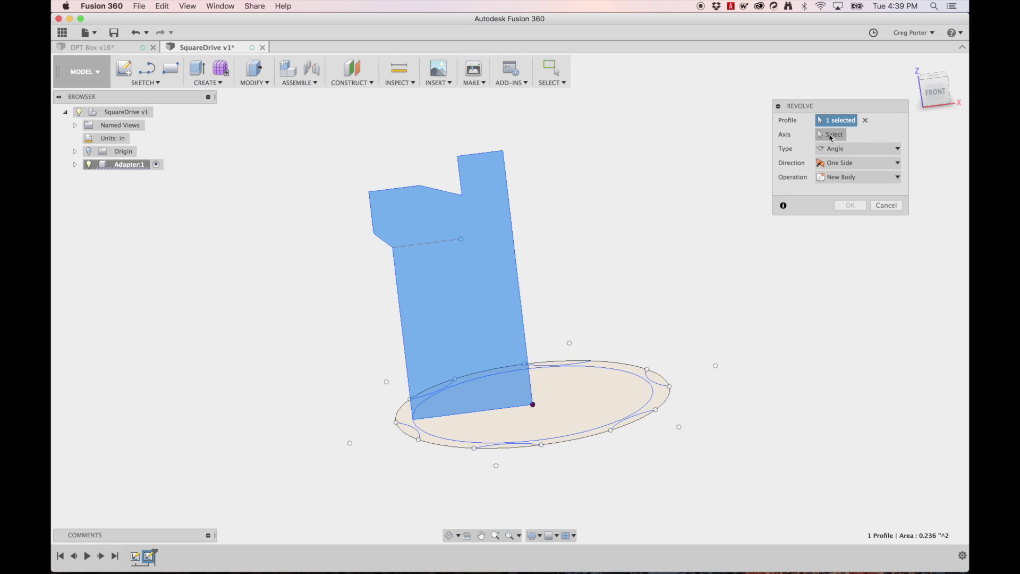
click(520, 269)
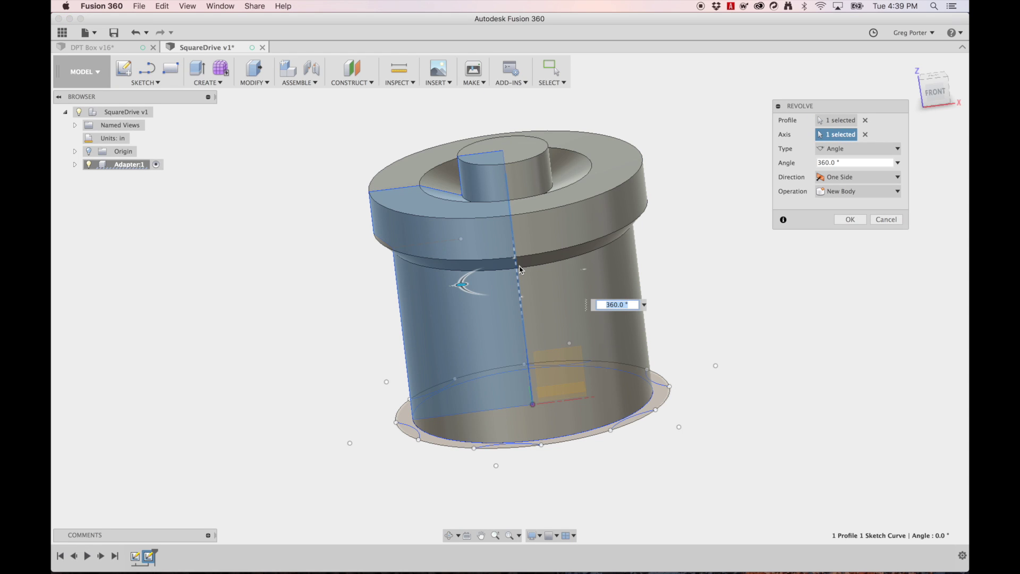
shift+scroll(678, 338, down, 3)
shift+scroll(678, 338, up, 4)
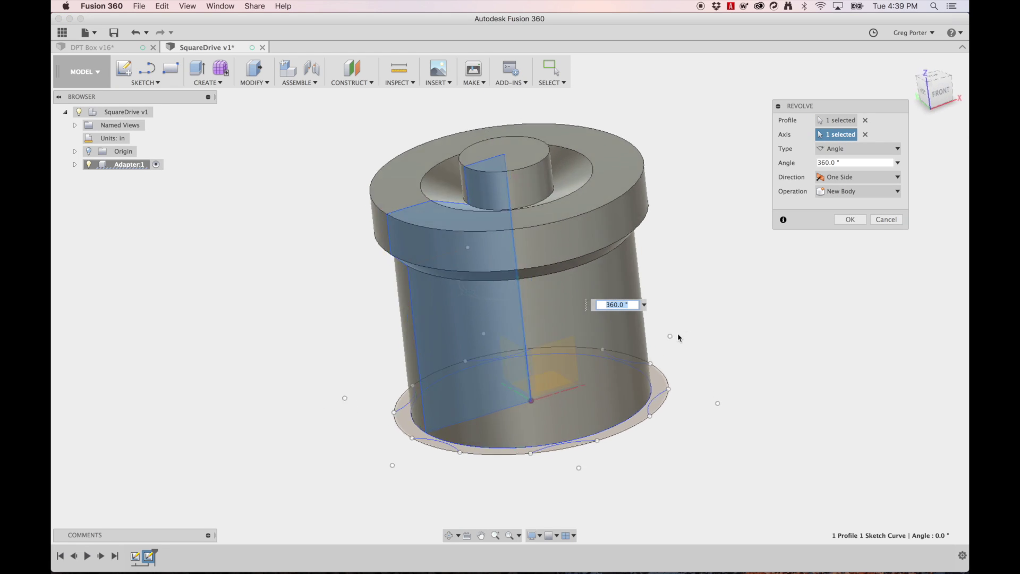
shift+scroll(677, 338, left, 4)
shift+scroll(678, 338, up, 4)
shift+scroll(678, 338, down, 8)
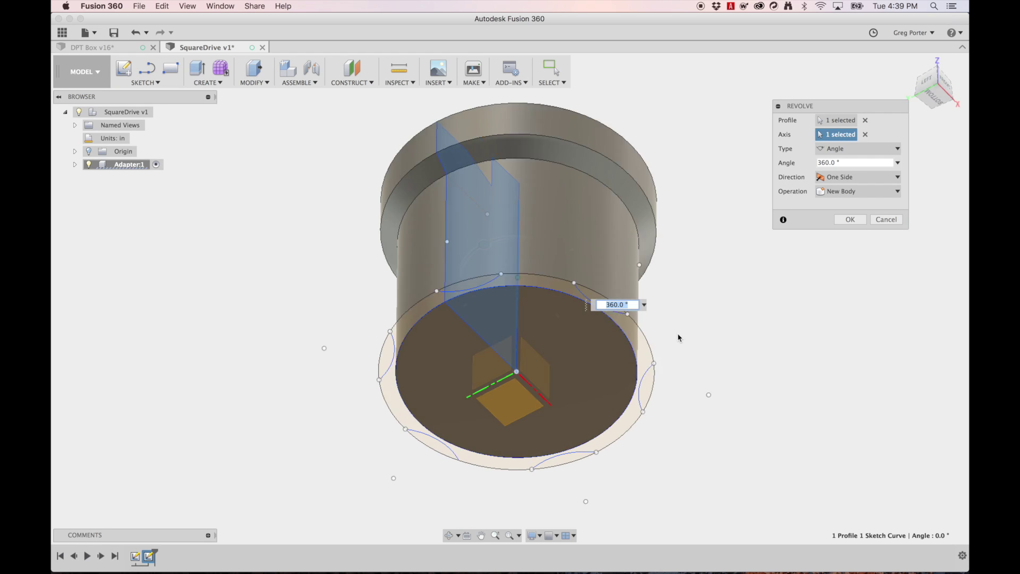
shift+scroll(678, 337, down, 10)
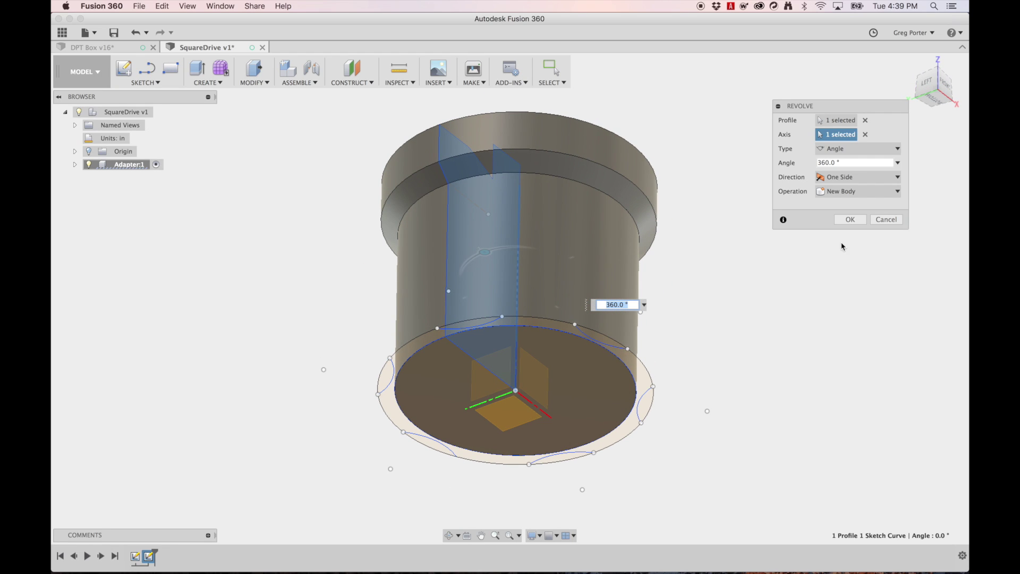
click(849, 219)
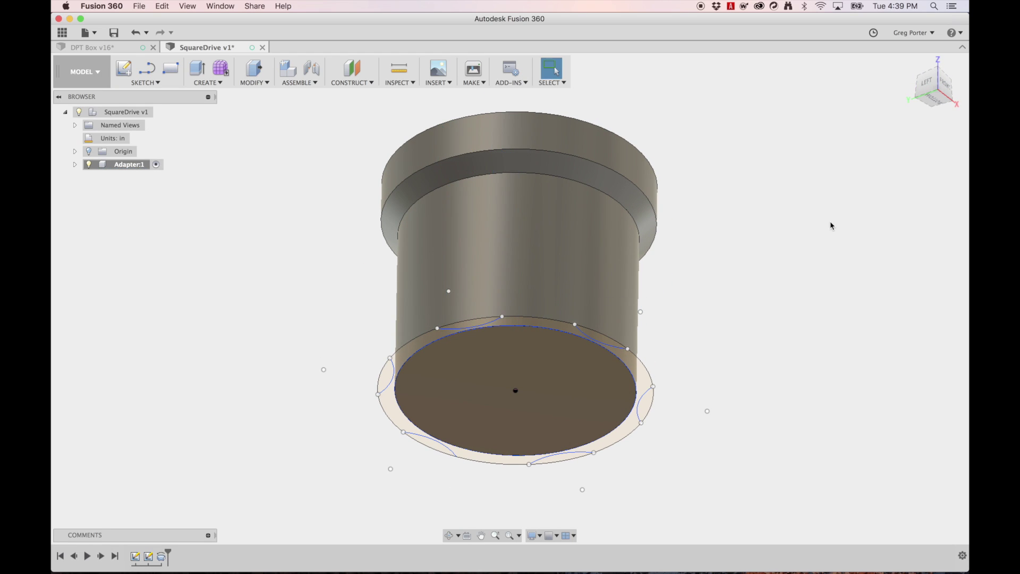
- Extrude the fluted ring profile 0.668 in upward along the revolved body with the Join operation
click(542, 324)
key(e)
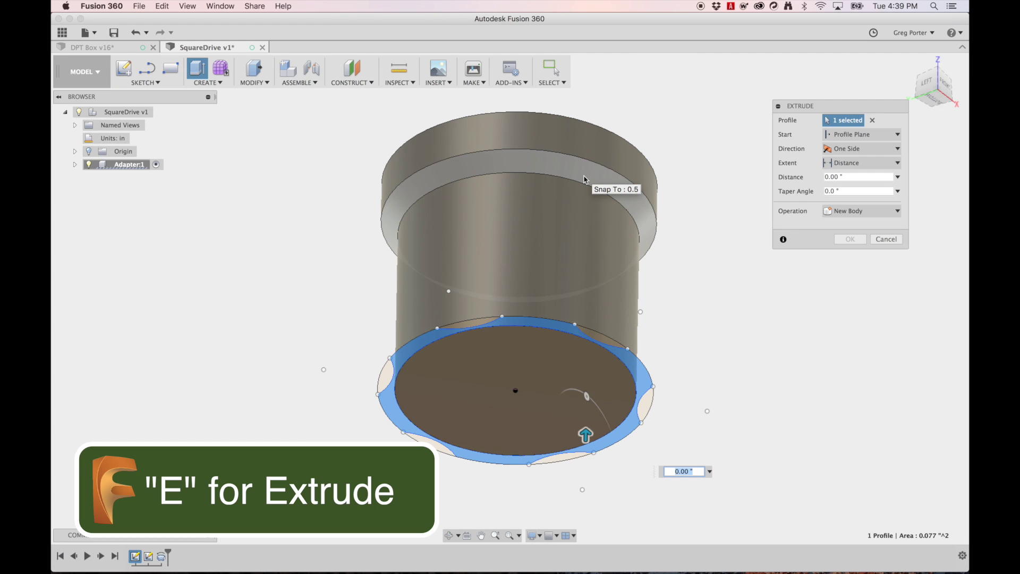
click(866, 209)
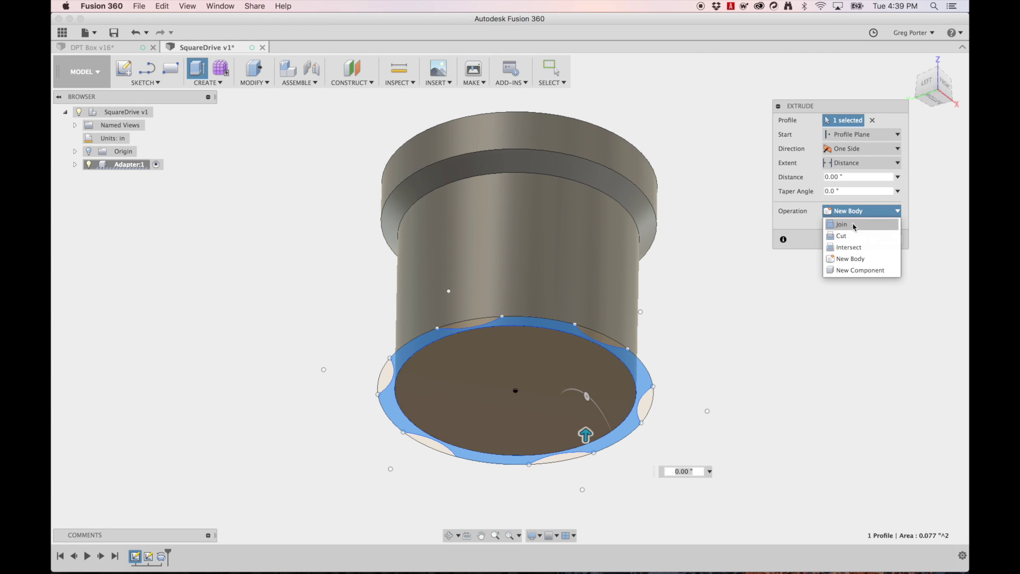
click(847, 222)
click(579, 173)
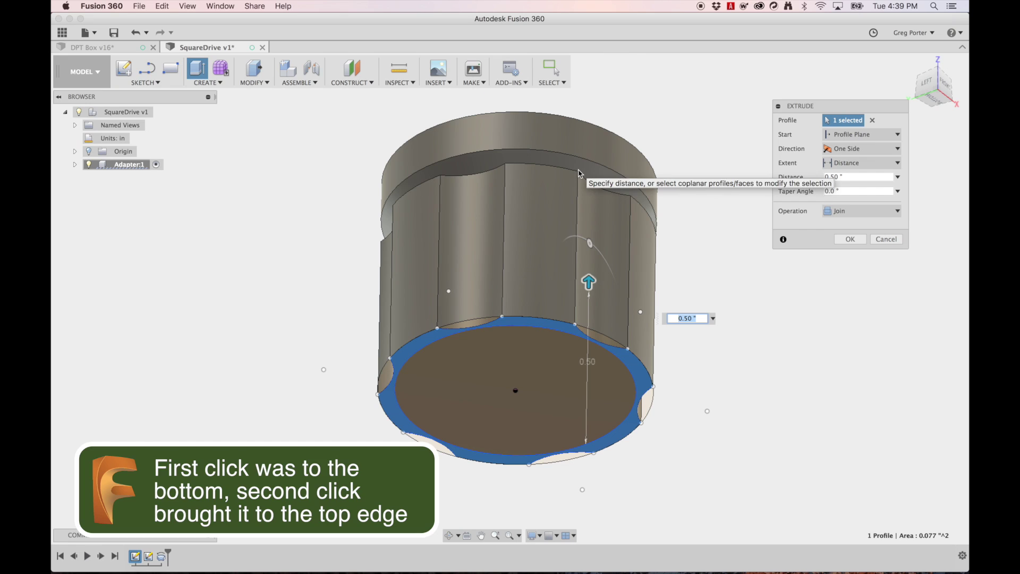
click(466, 156)
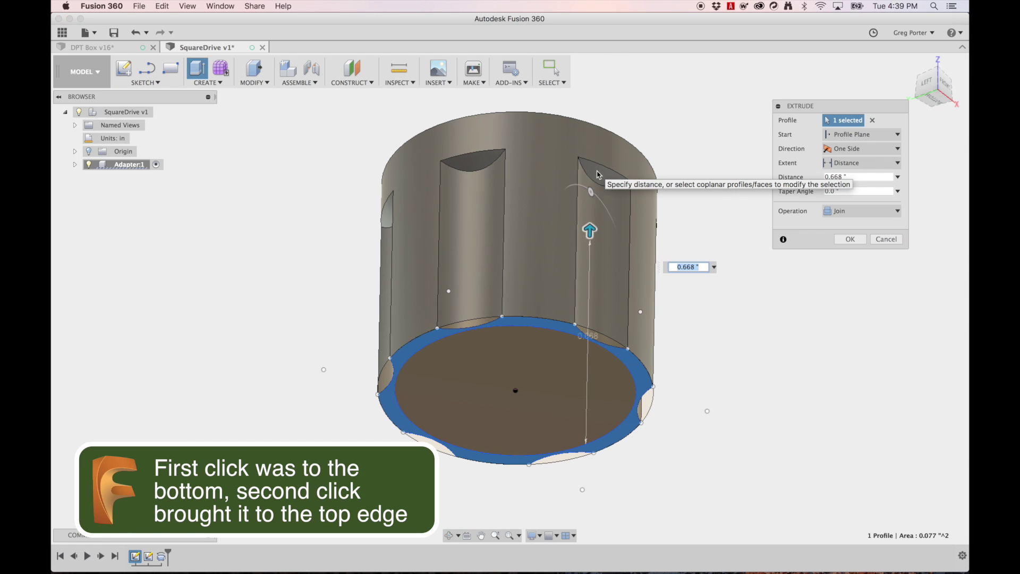
shift+middle_drag(521, 190, 520, 194)
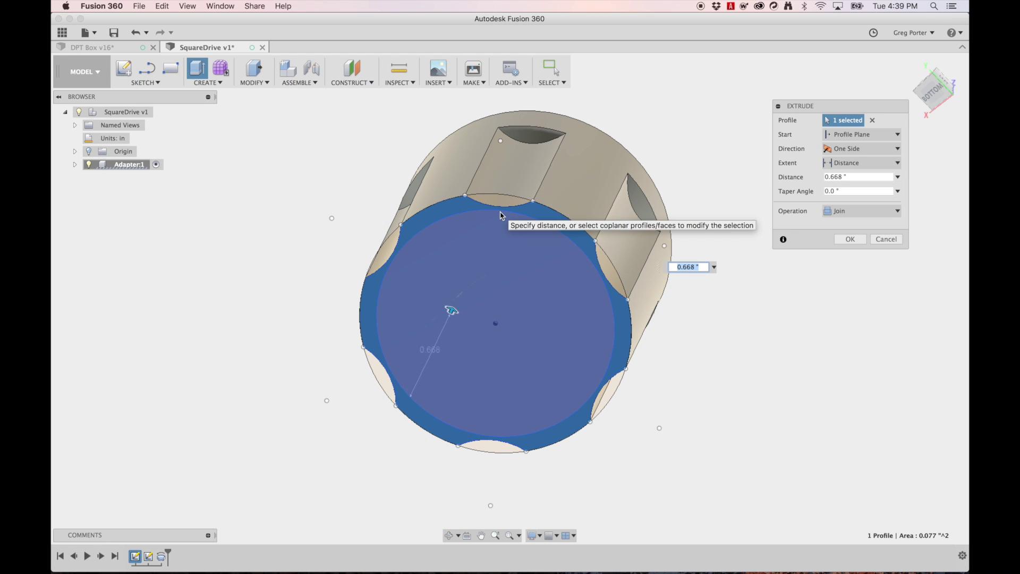
scroll(502, 218, up, 5)
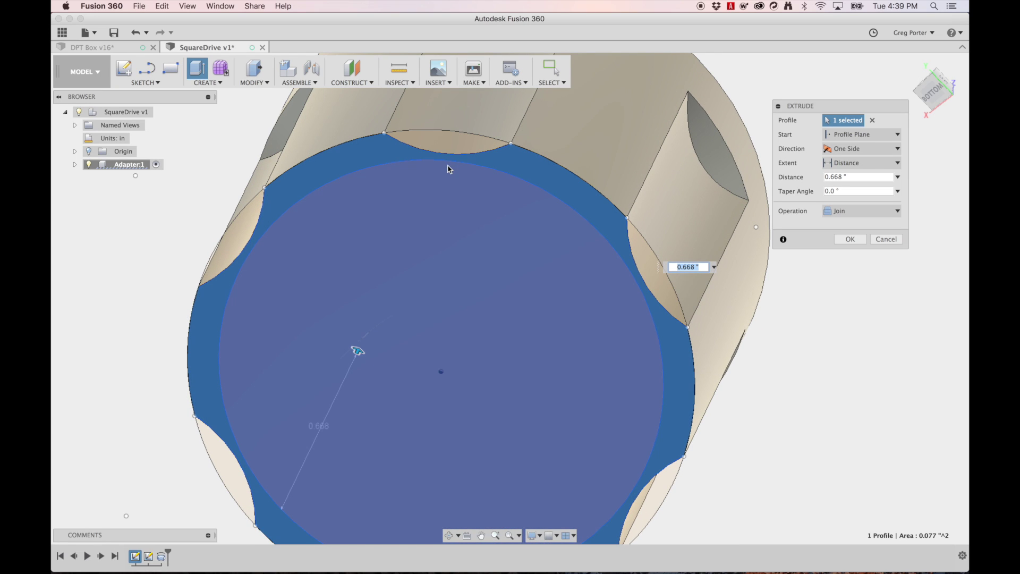
scroll(448, 169, down, 5)
shift+scroll(448, 169, up, 5)
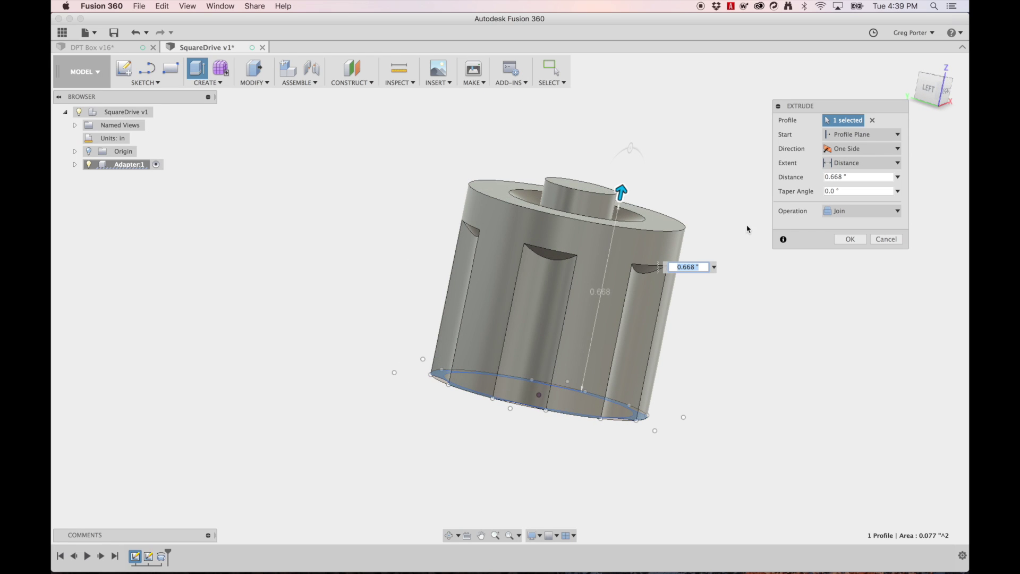
click(850, 239)
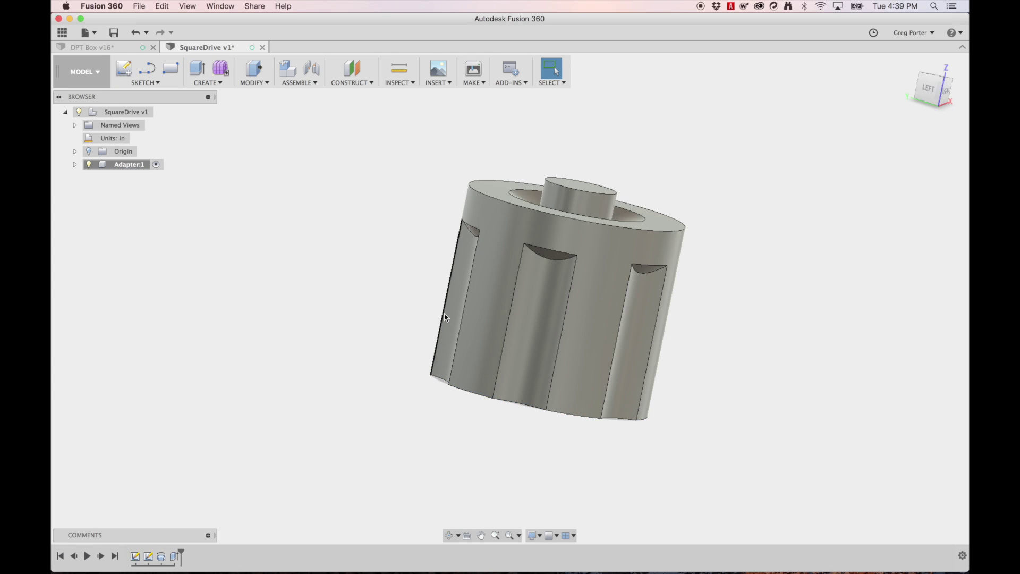
shift+scroll(445, 316, down, 5)
shift+scroll(444, 317, down, 5)
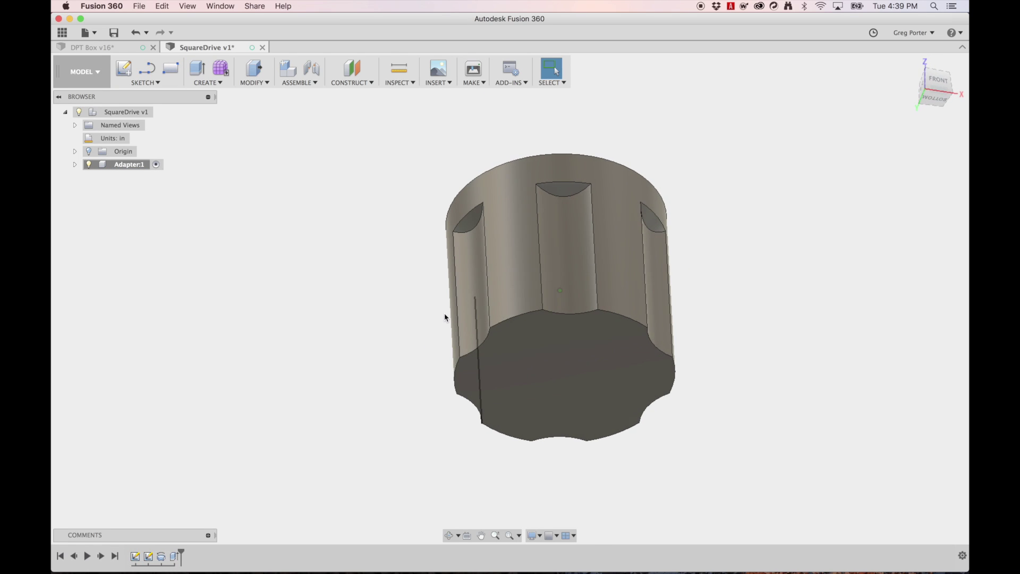
shift+scroll(445, 314, up, 6)
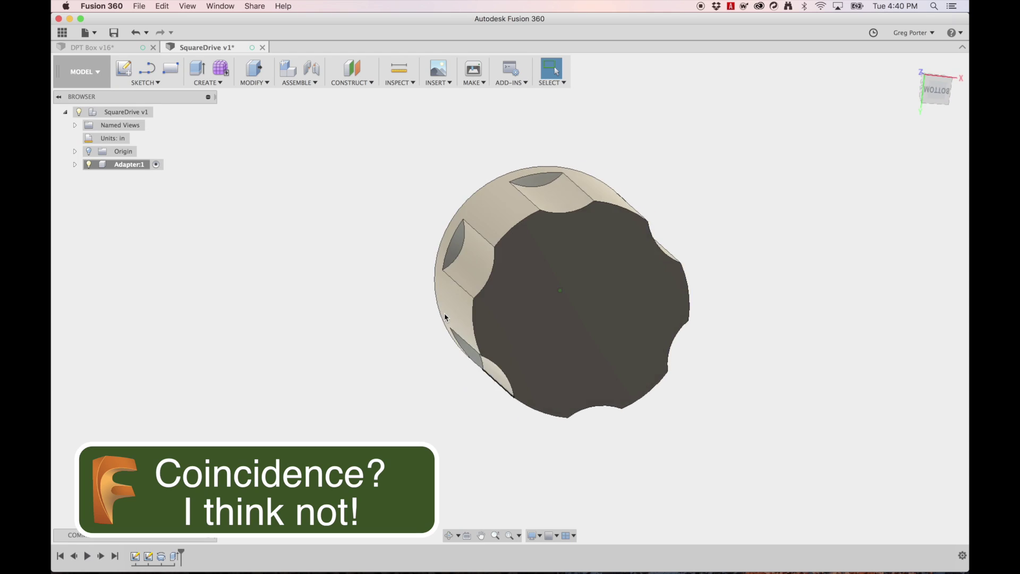
shift+scroll(445, 317, up, 2)
shift+scroll(444, 316, down, 5)
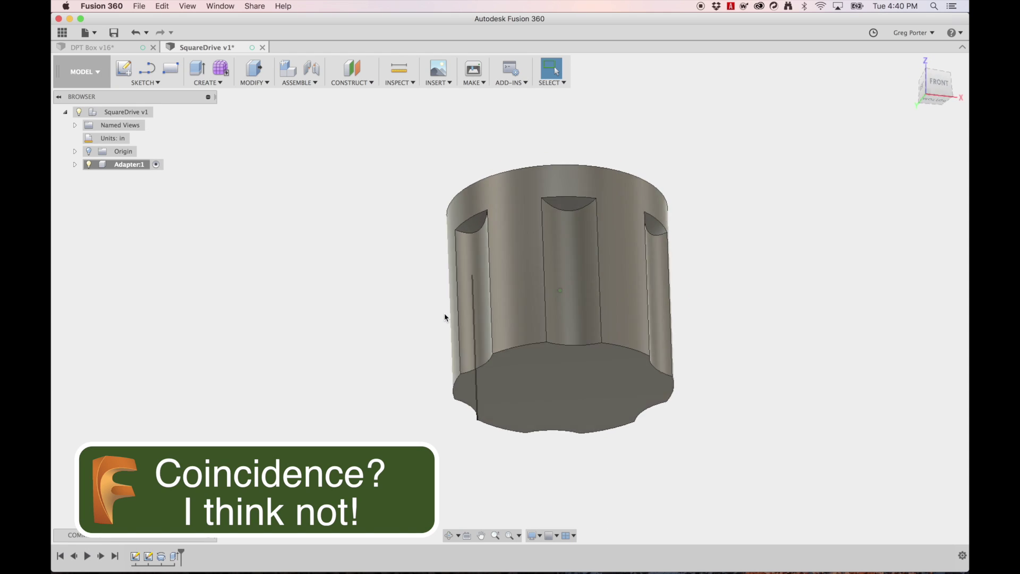
shift+scroll(445, 317, up, 4)
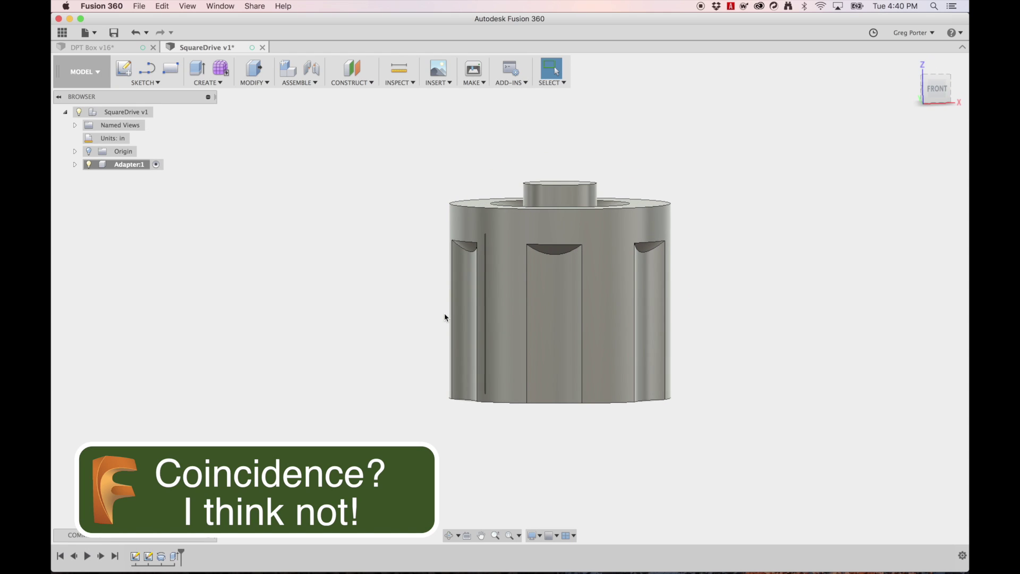
- Rename the Adapter component's fluted round sketch as Scallops
click(75, 165)
click(85, 204)
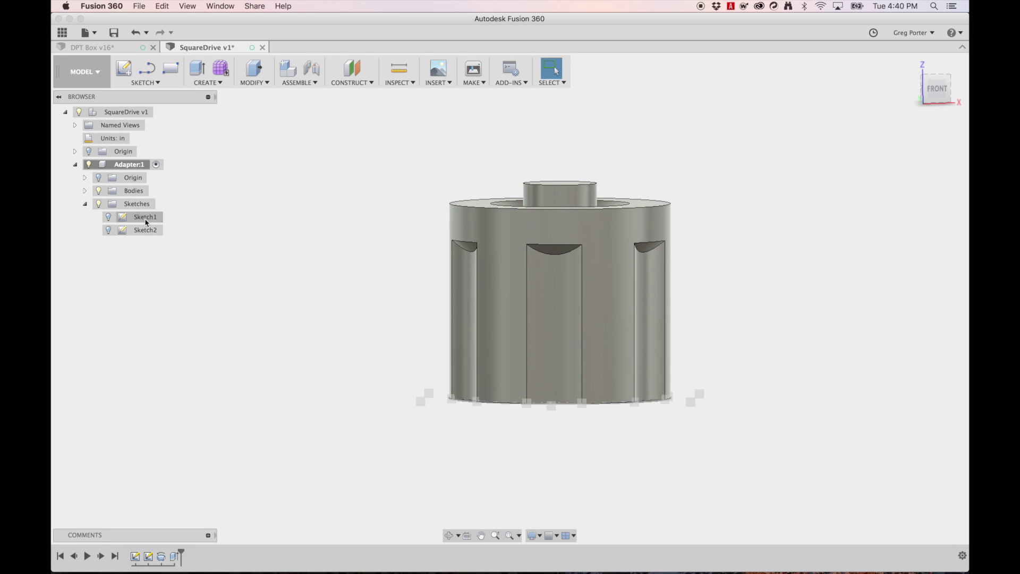
click(145, 217)
click(150, 218)
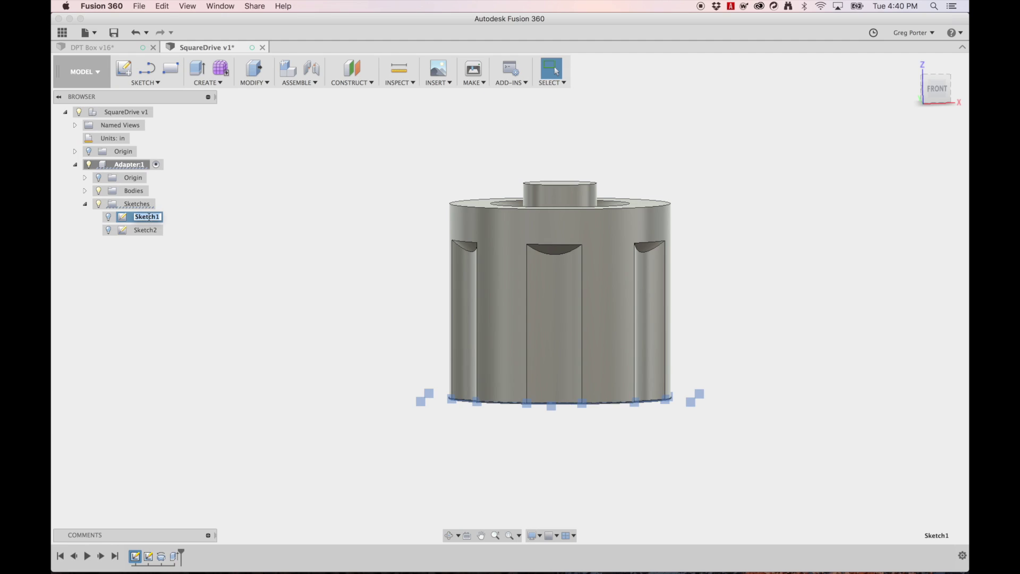
text(Scallops)
key(Return)
- Rename the Adapter's side profile sketch as Profile and open it for editing
click(148, 230)
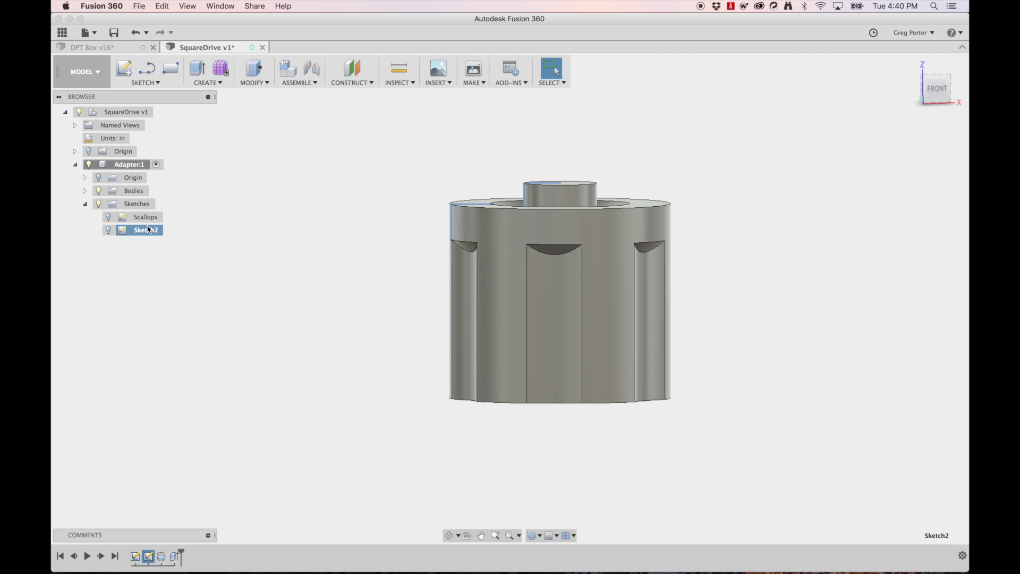
click(148, 230)
key(Return)
click(412, 153)
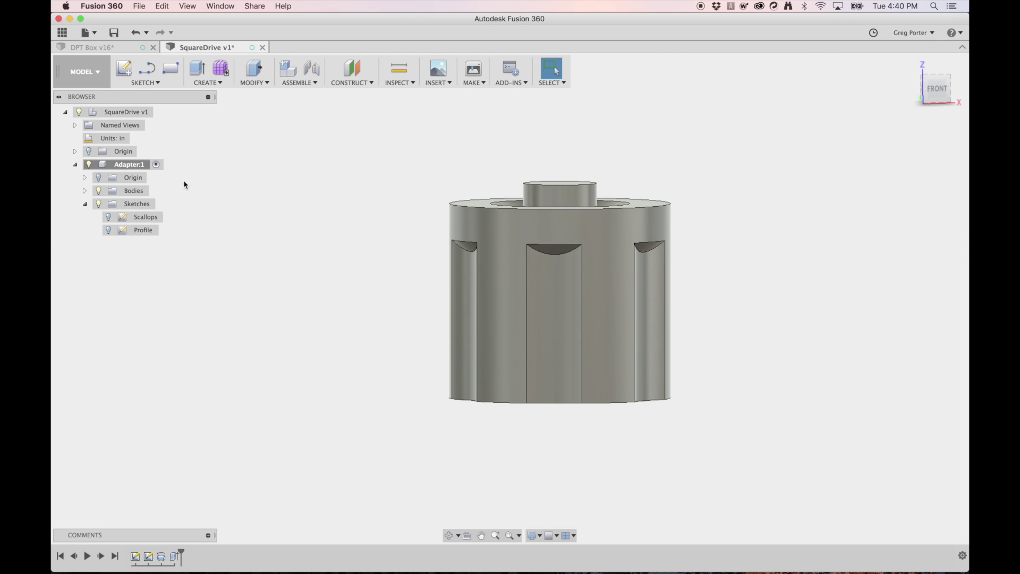
double_click(122, 231)
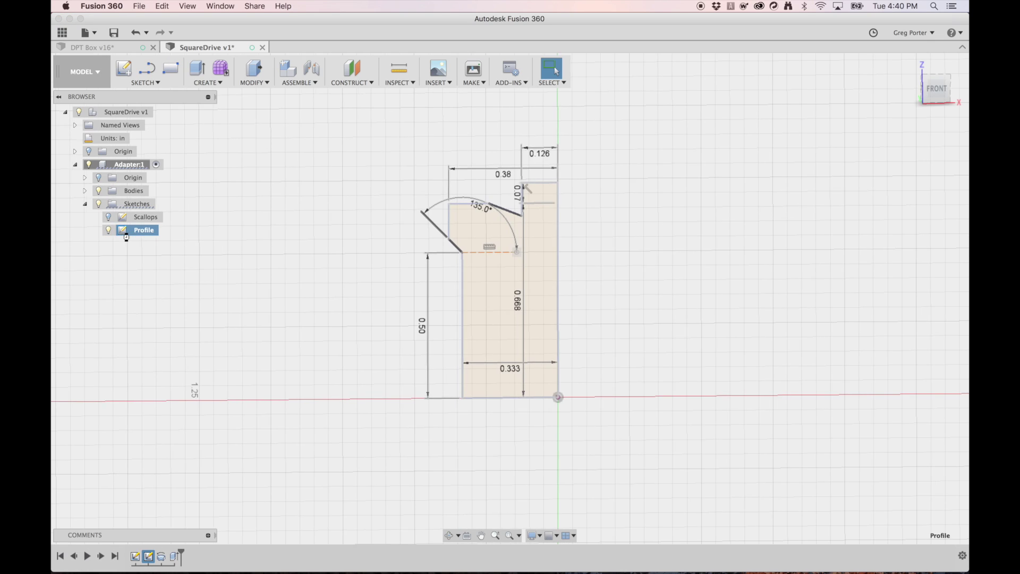
- Draw a right triangle about 0.2 in high outward from the profile's lower outer corner, with its sloping side at 135 degrees to the base
key(l)
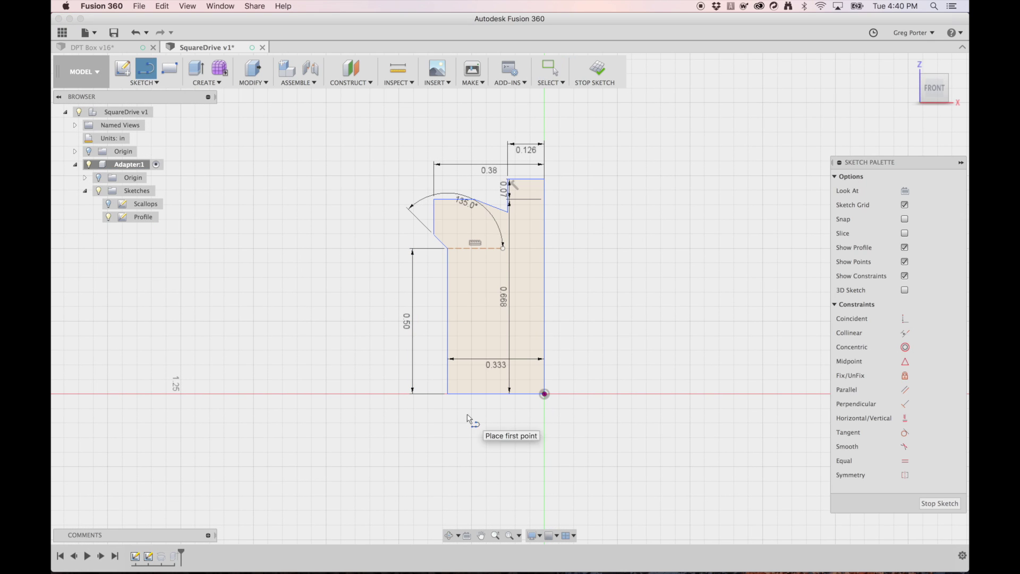
click(447, 395)
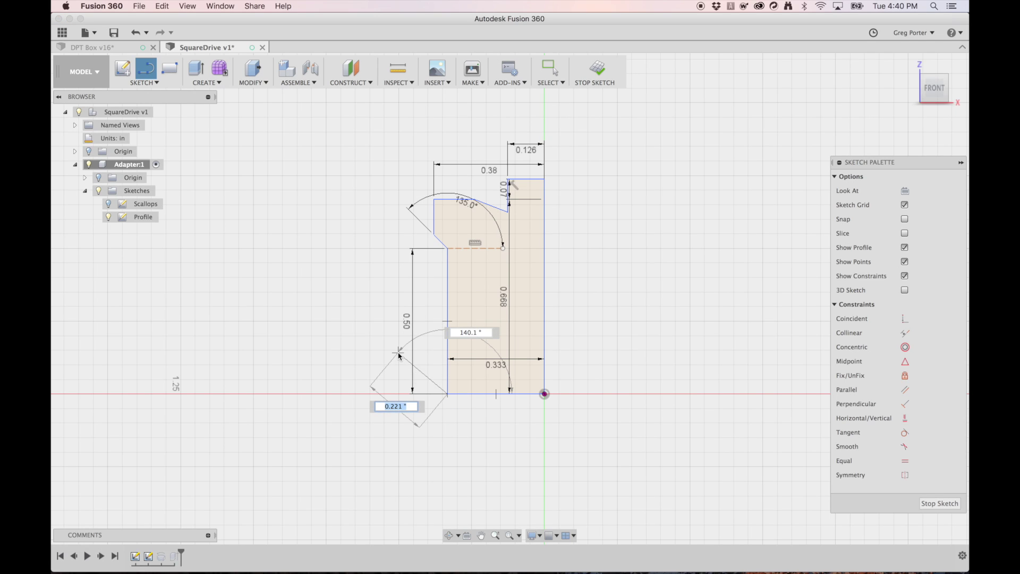
key(Tab)
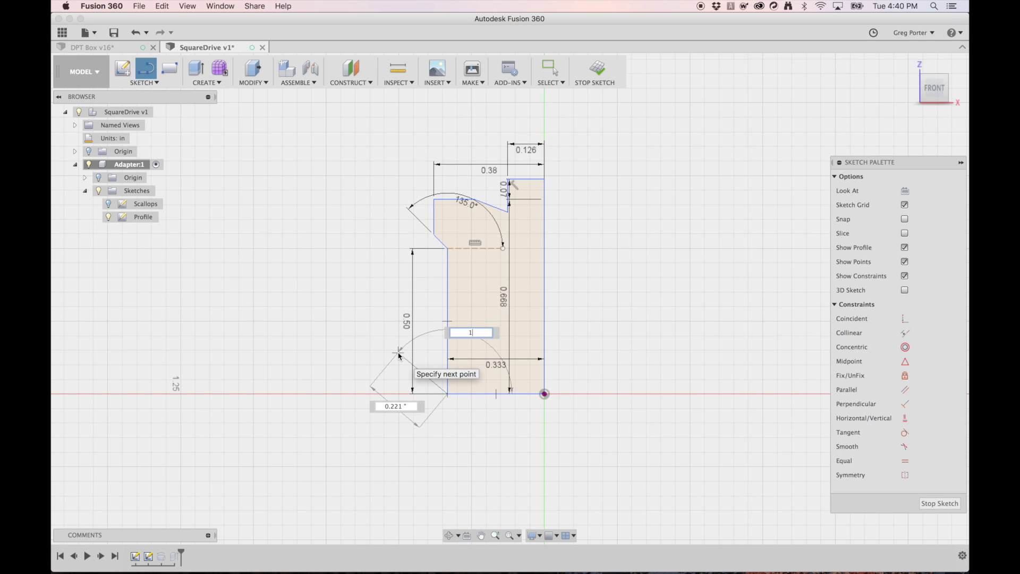
text(135)
key(Tab)
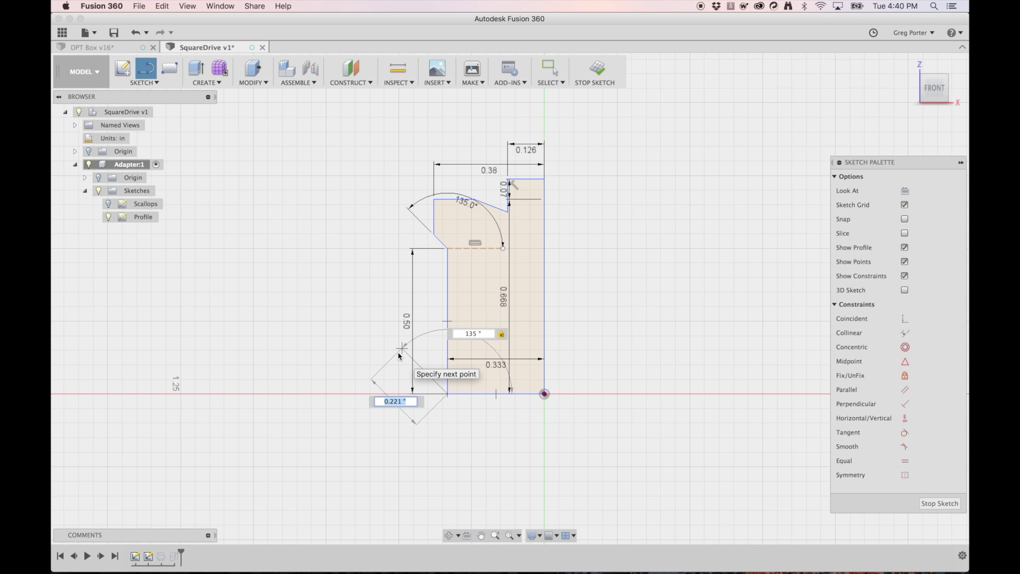
click(388, 340)
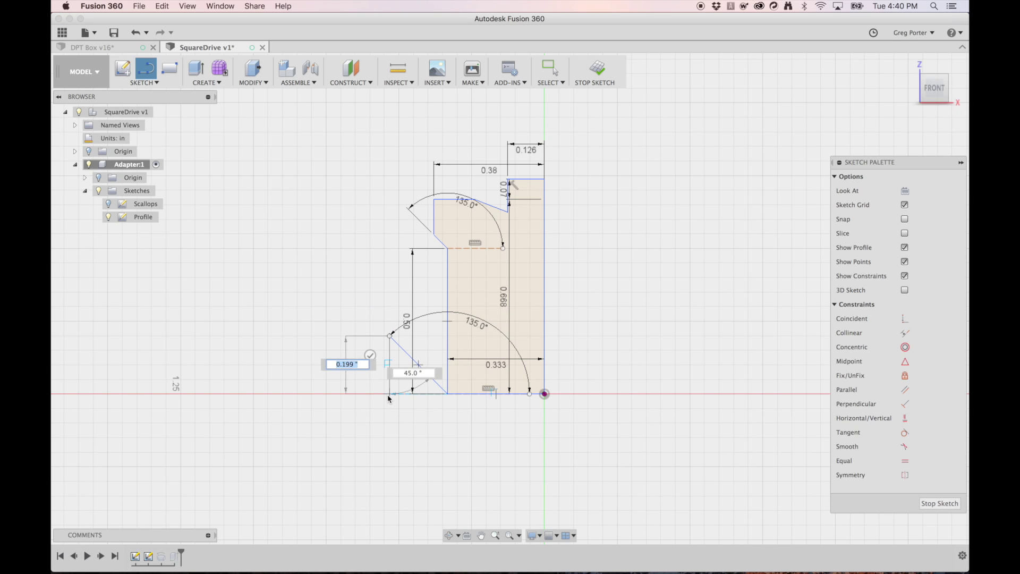
click(388, 394)
click(447, 394)
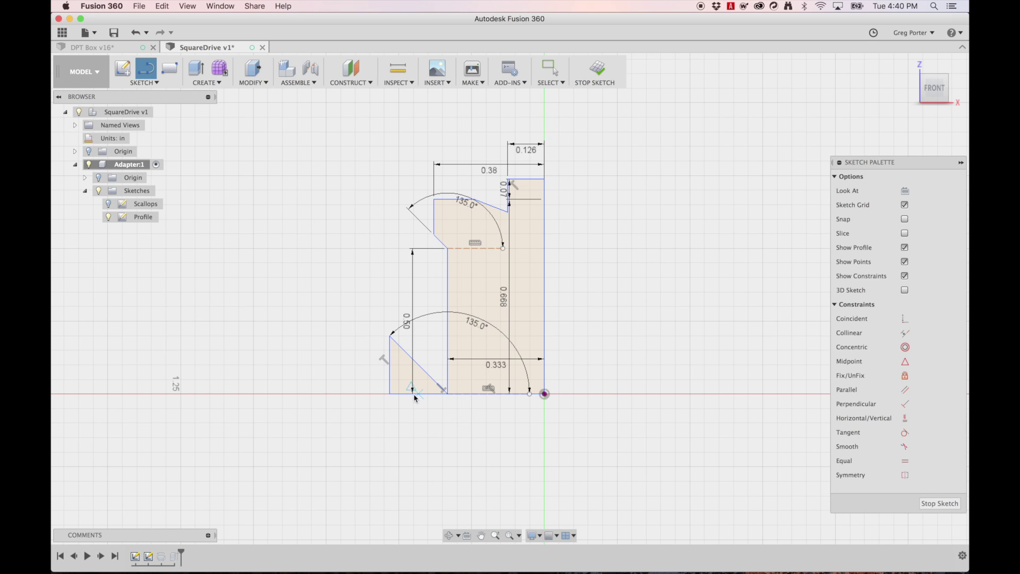
- Try to move the triangle -.01 in along X, away from the side profile
key(m)
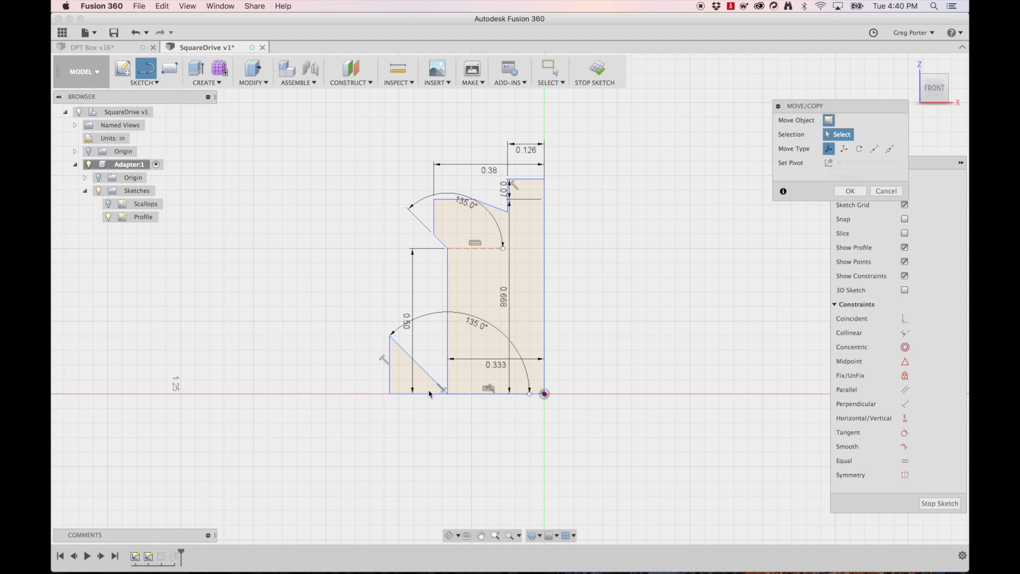
drag(426, 345, 381, 404)
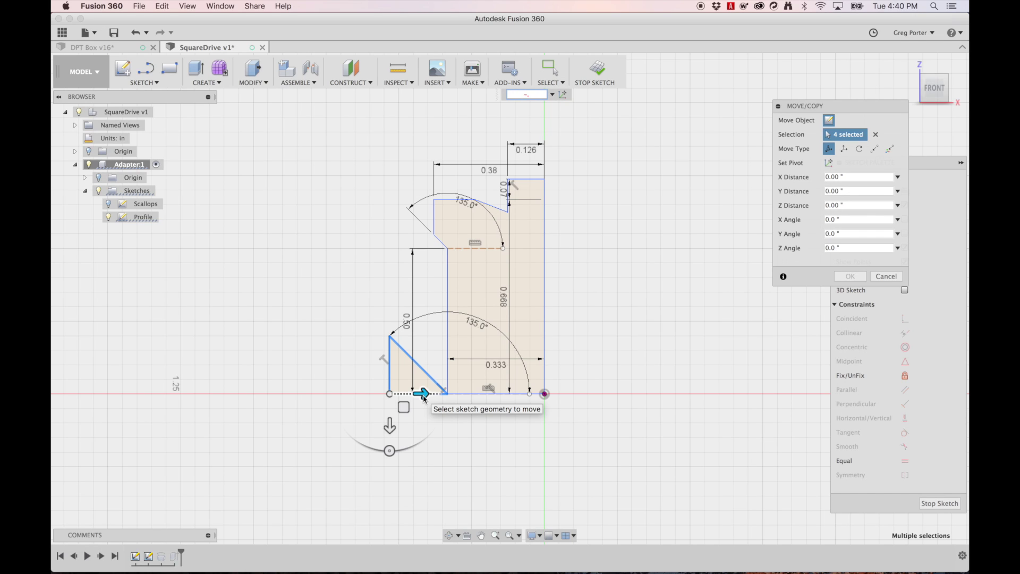
key(Return)
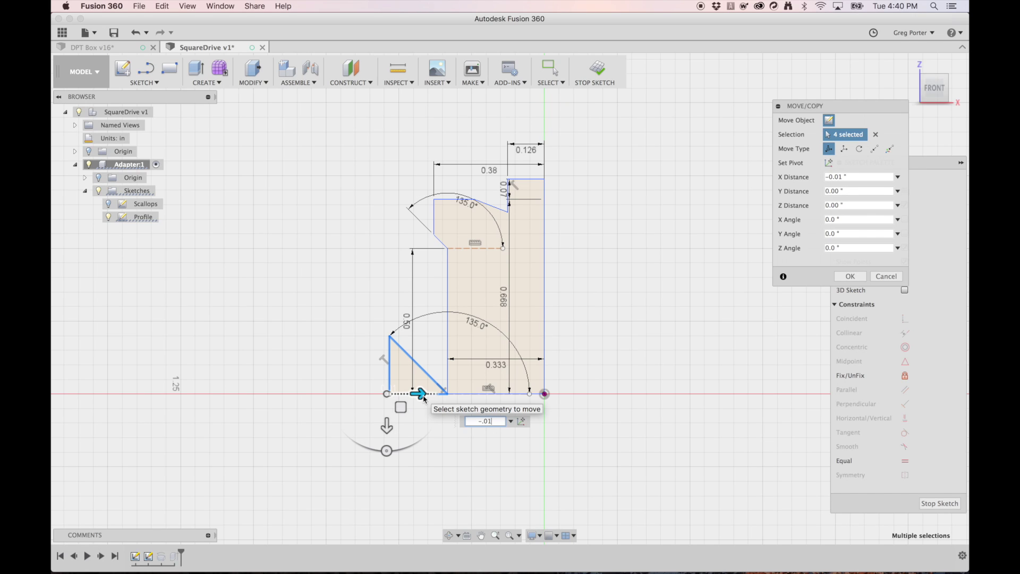
key(Return)
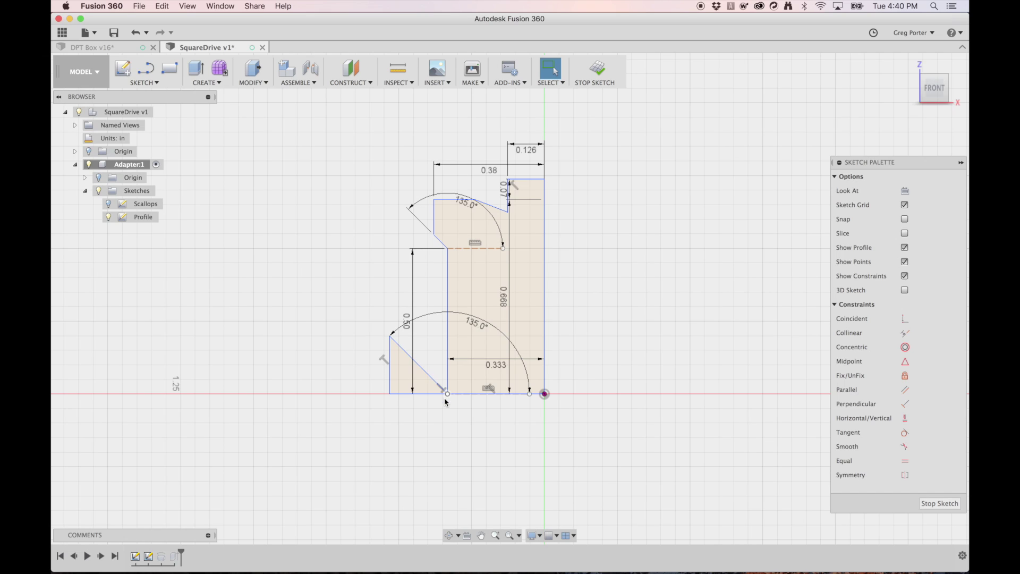
- Try to move the triangle about 0.109 in outward, and select its corner point on the profile for moving
scroll(444, 397, up, 5)
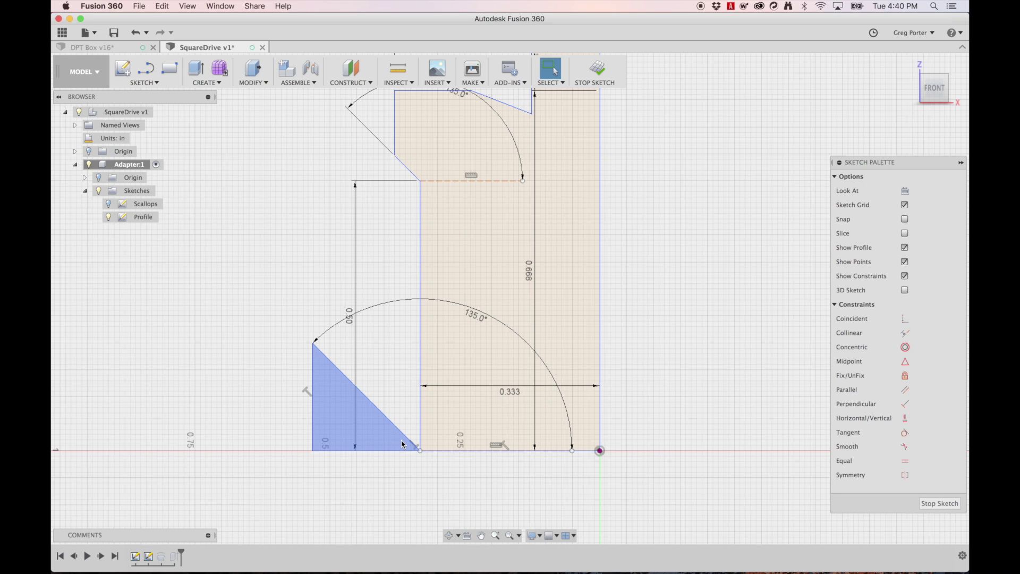
mouse_move(404, 413)
mouse_down()
mouse_move(289, 449)
mouse_move(291, 458)
mouse_up()
key(m)
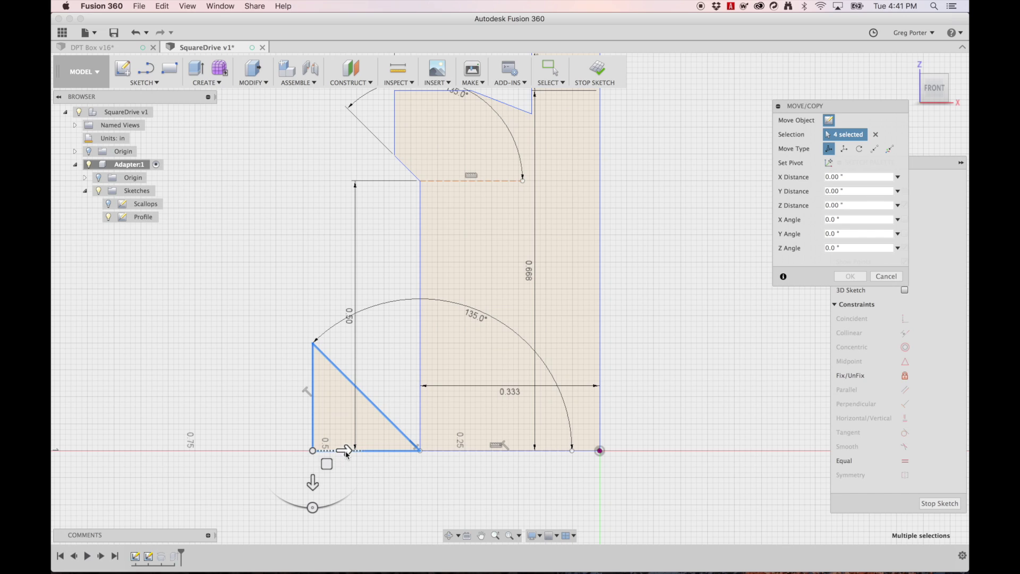
drag(342, 456, 286, 457)
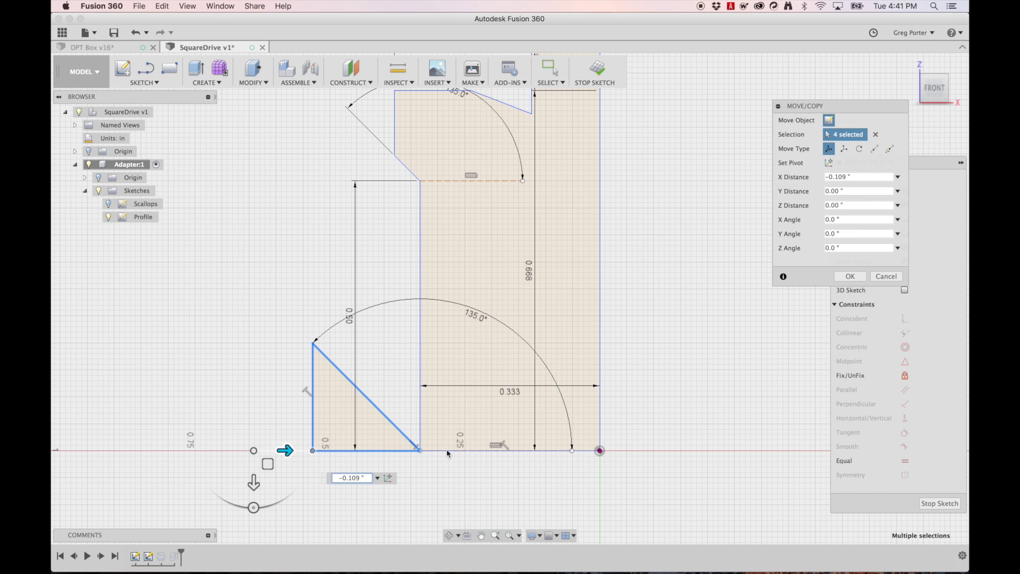
click(420, 451)
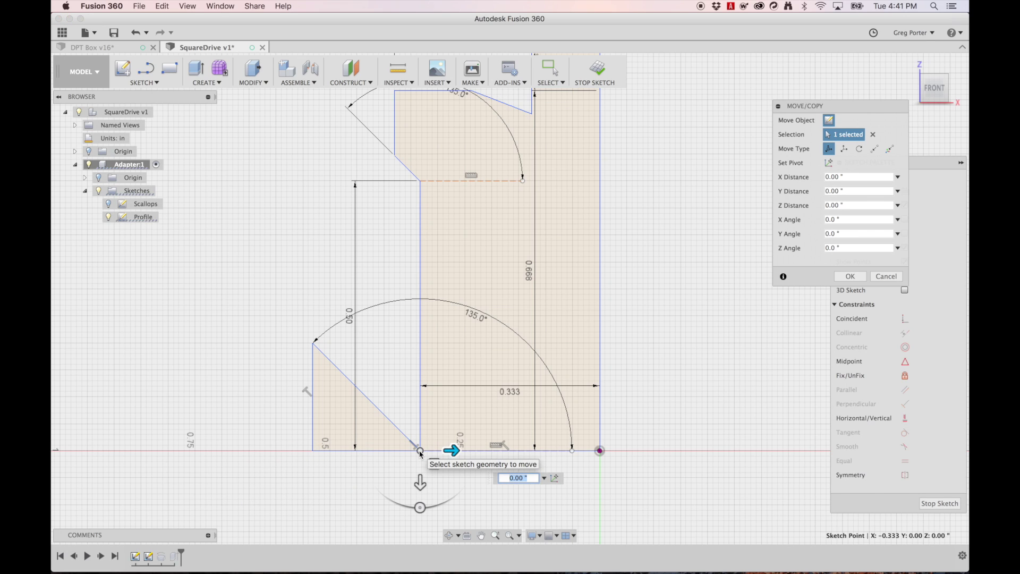
key(Escape)
- Delete the triangle drawn outside the profile's lower outer corner
click(415, 446)
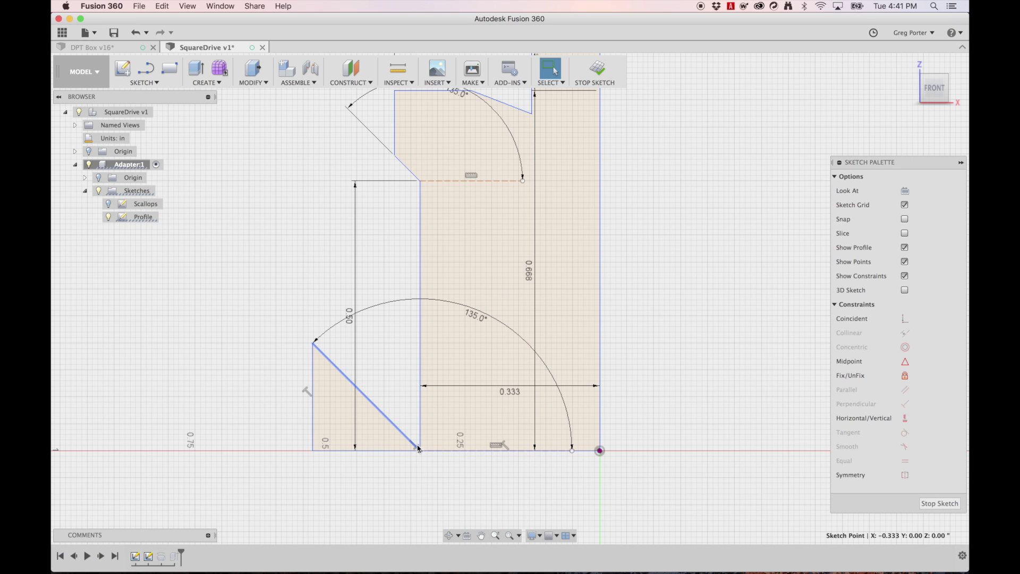
scroll(418, 449, up, 5)
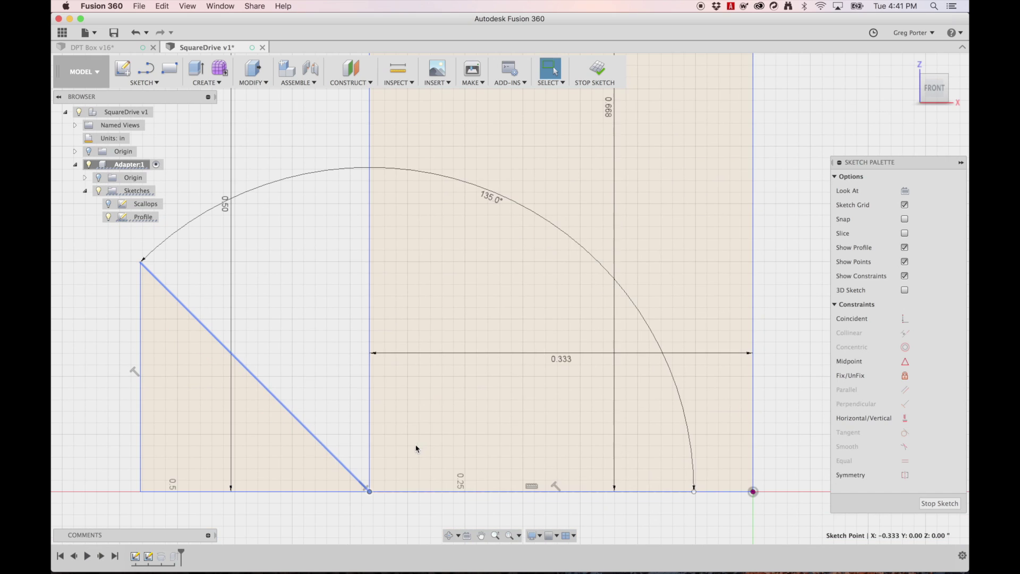
click(365, 492)
mouse_move(317, 391)
mouse_down()
mouse_move(84, 503)
mouse_move(71, 522)
mouse_up()
key(Delete)
- Draw a .01 in horizontal line outward from the profile's lower outer corner along the base axis
key(t)
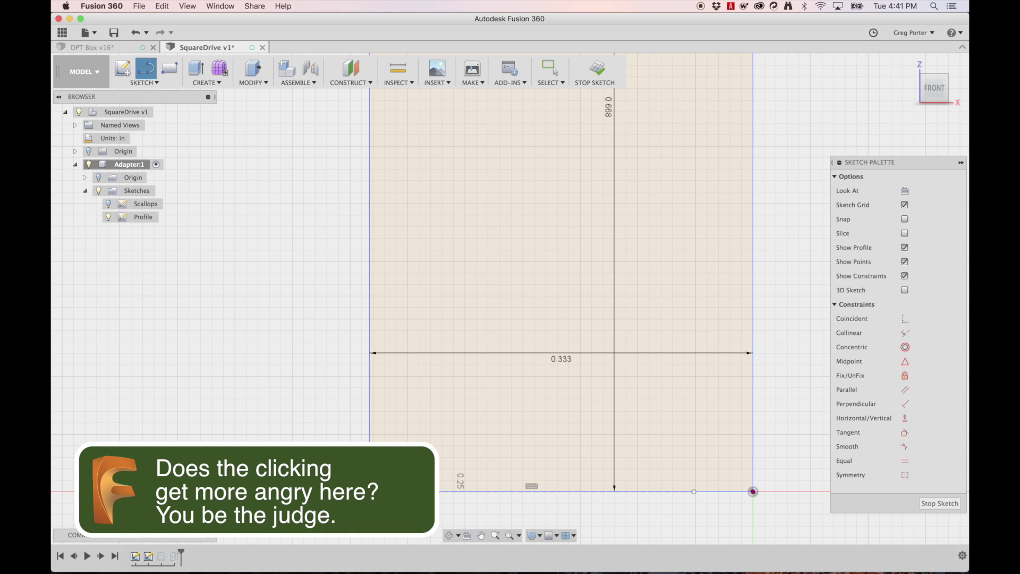
click(369, 492)
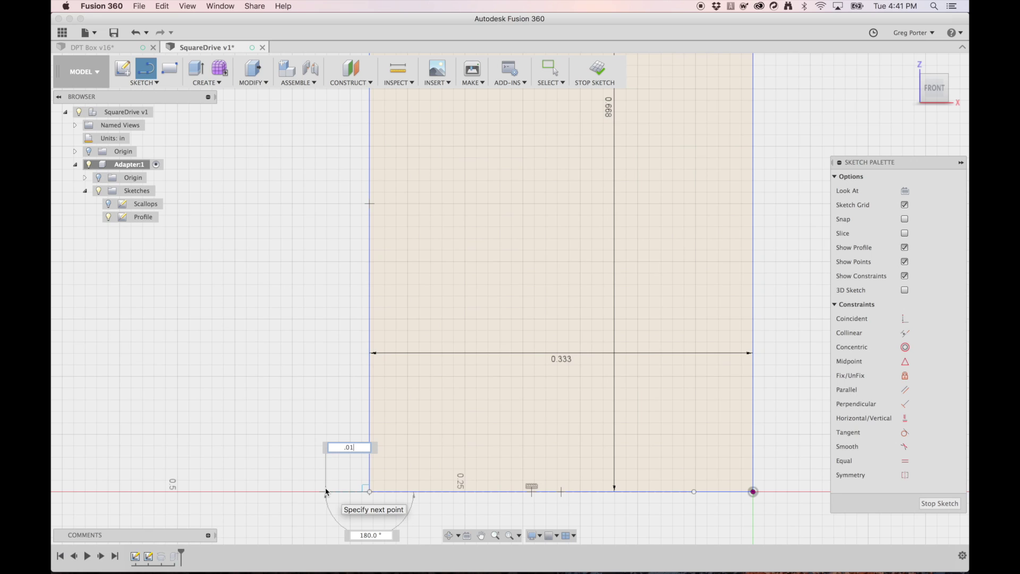
key(Return)
key(Escape)
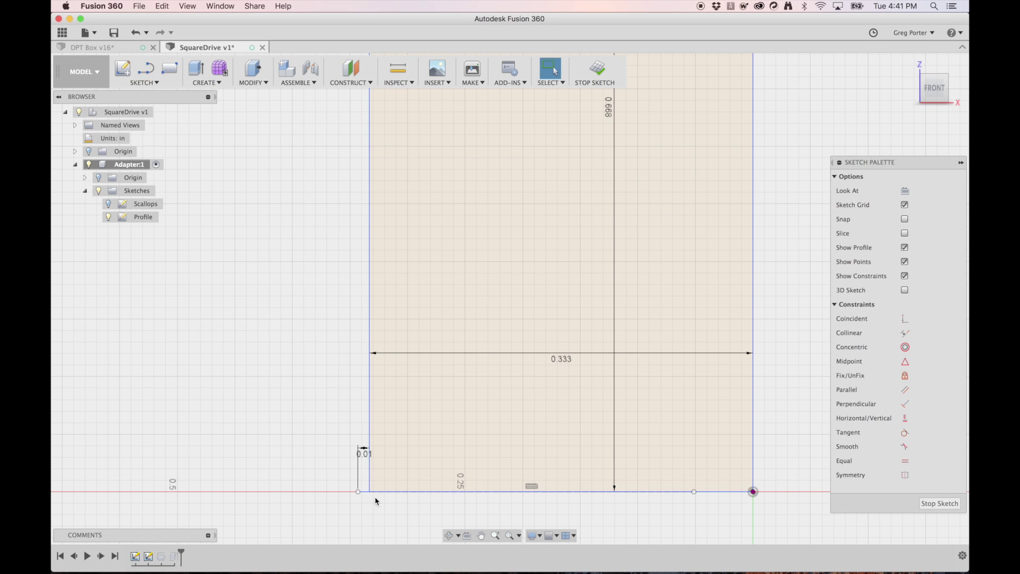
- Draw a right triangle outward from the short line's outer end, with a sloping side about 0.167 in long at 135 degrees to the base
key(l)
click(358, 492)
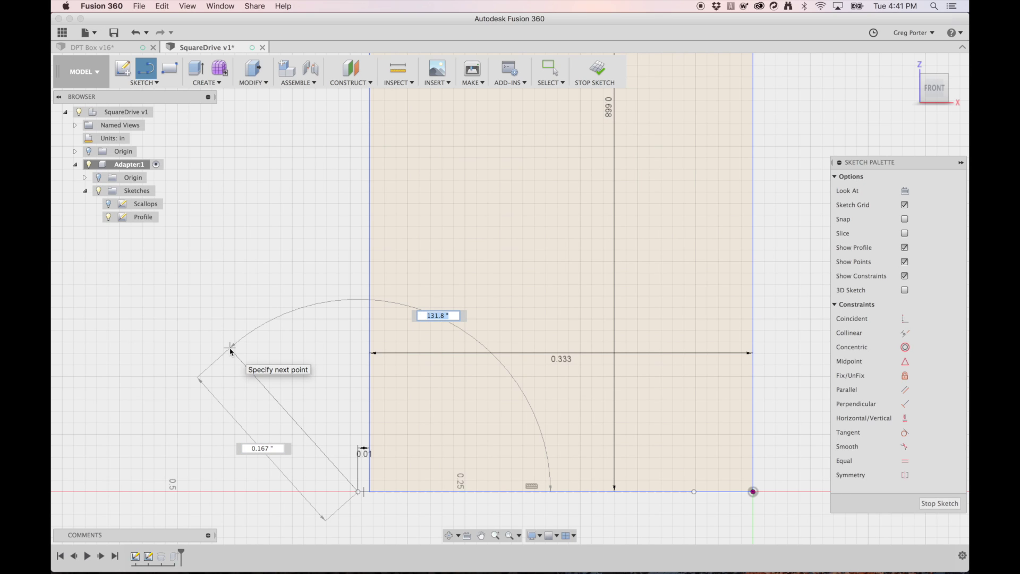
text(135)
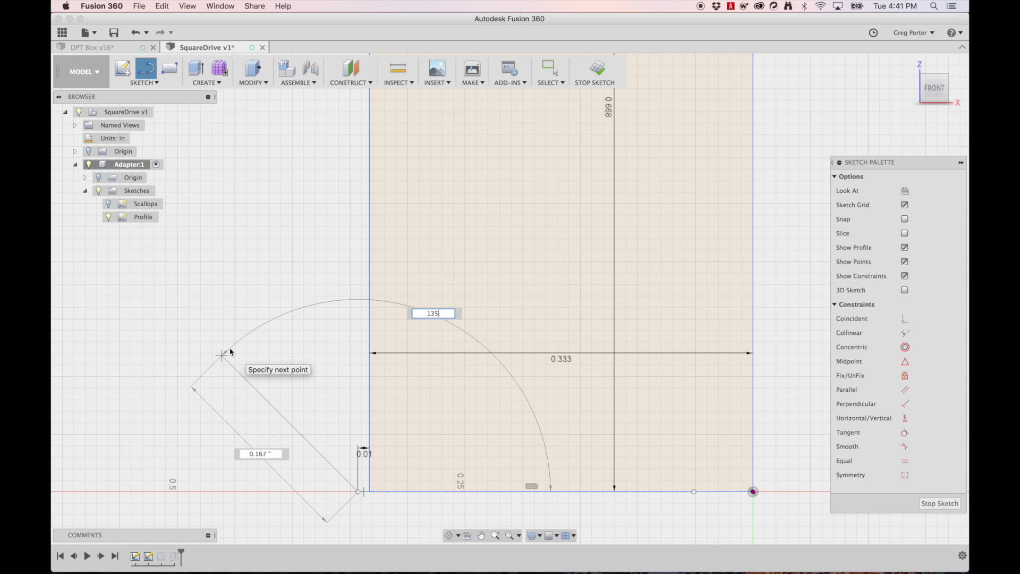
key(Tab)
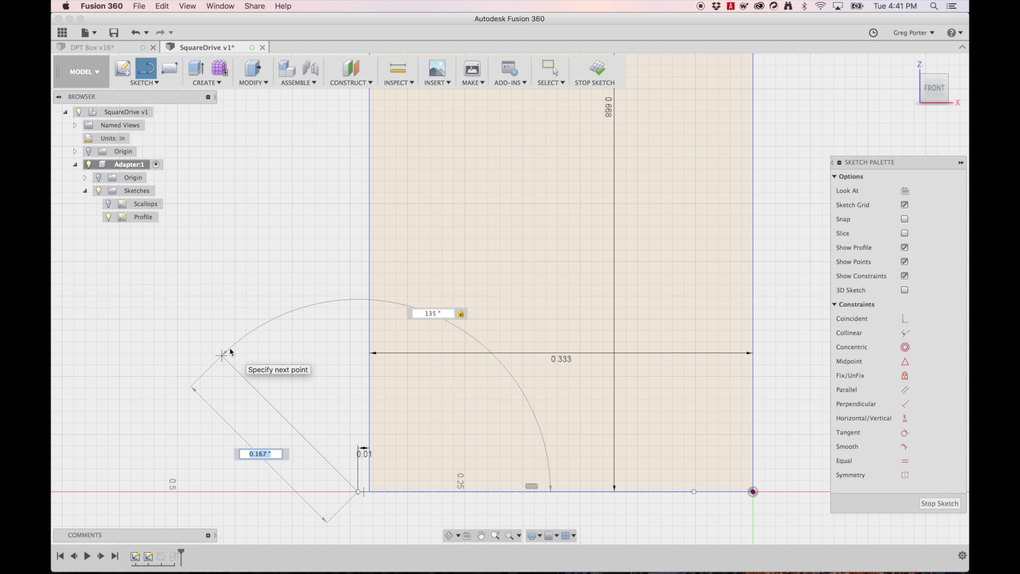
click(222, 354)
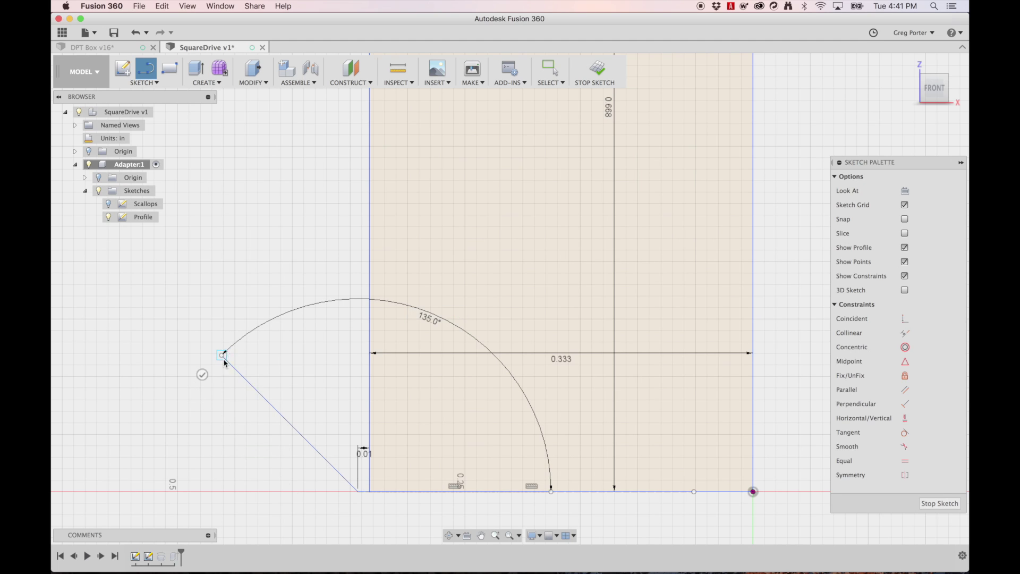
click(222, 491)
click(357, 492)
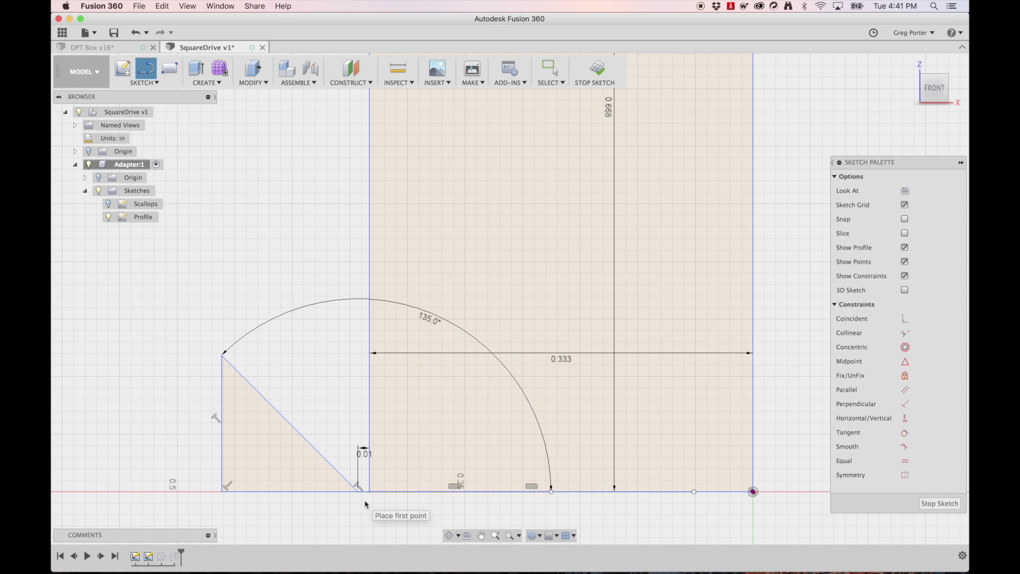
key(Escape)
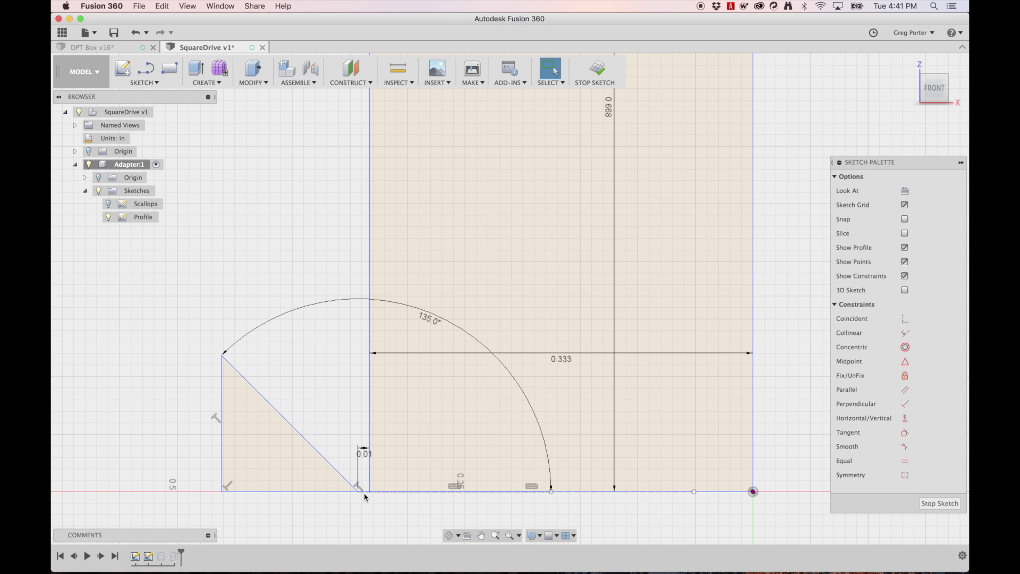
- Delete the short line between the triangle's inner corner and the profile's lower outer corner
drag(367, 511, 351, 476)
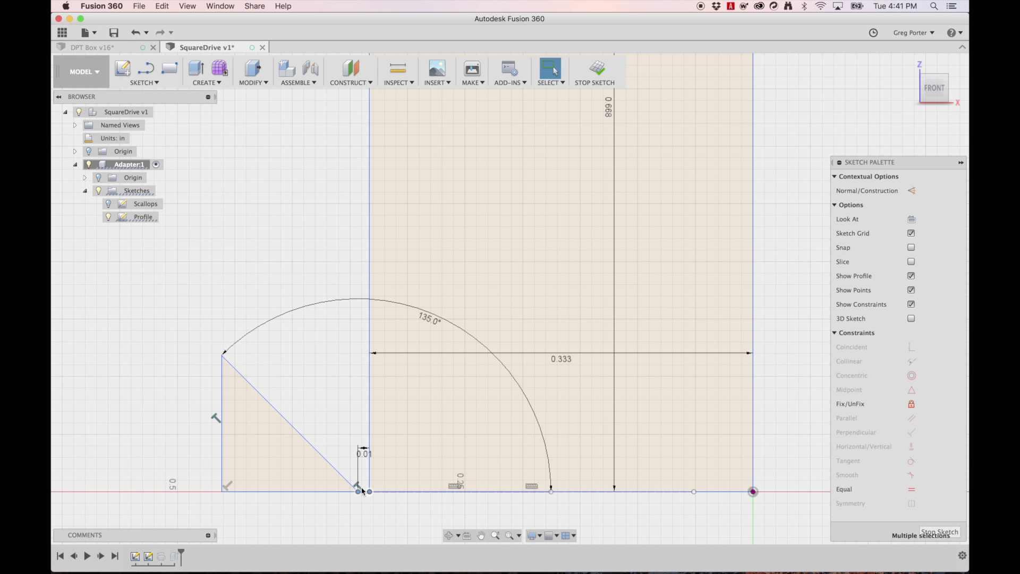
key(Delete)
- Draw a 0.07 in vertical line downward from the origin below the profile
scroll(363, 509, down, 2)
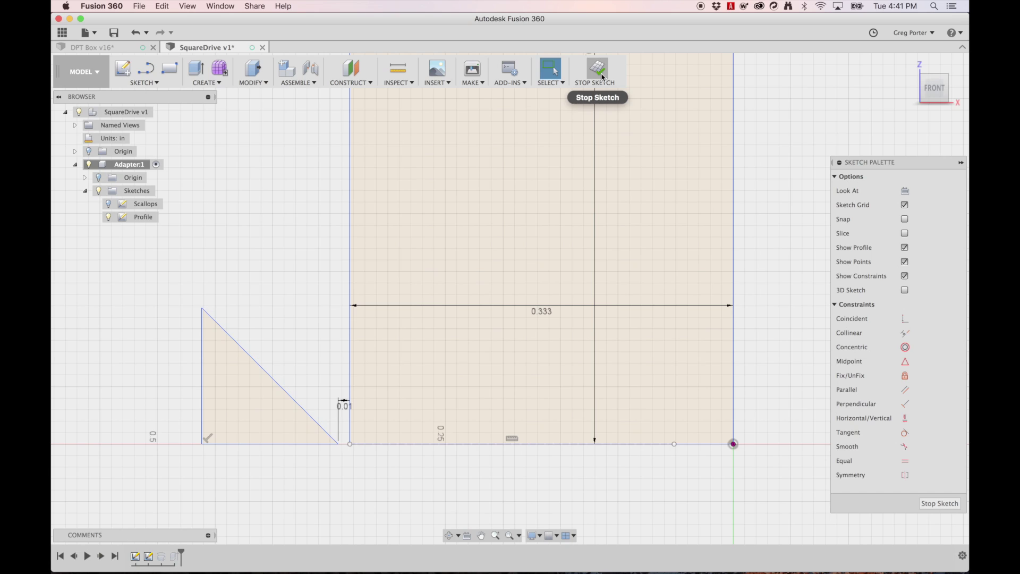
scroll(343, 434, down, 3)
key(l)
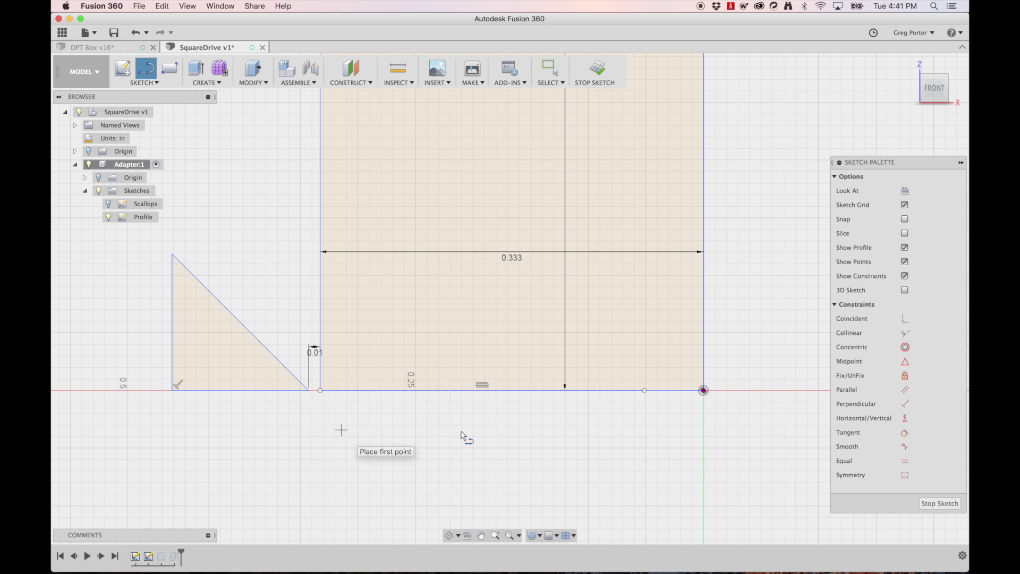
click(703, 390)
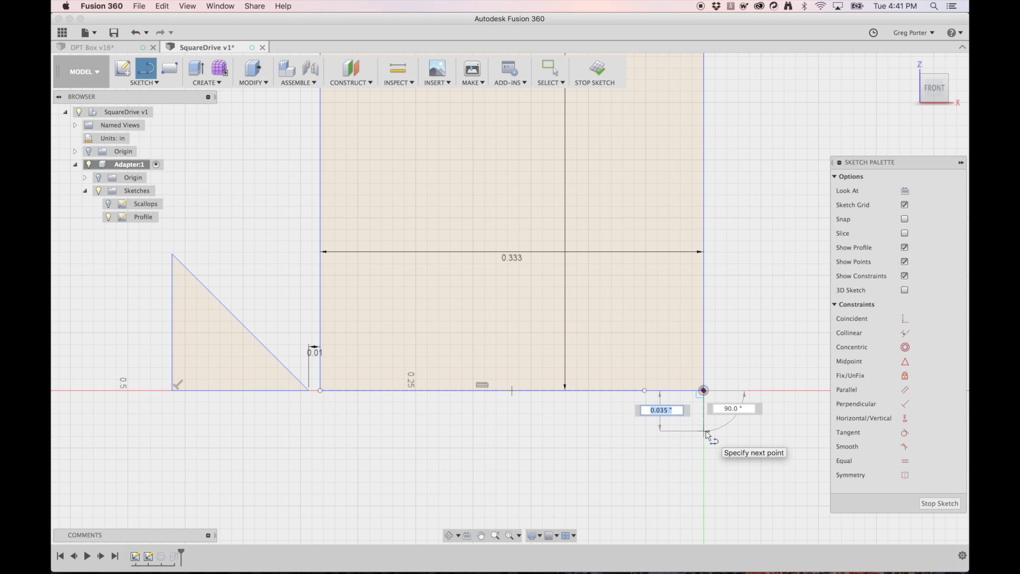
text(.7)
key(BackSpace)
text(.0)
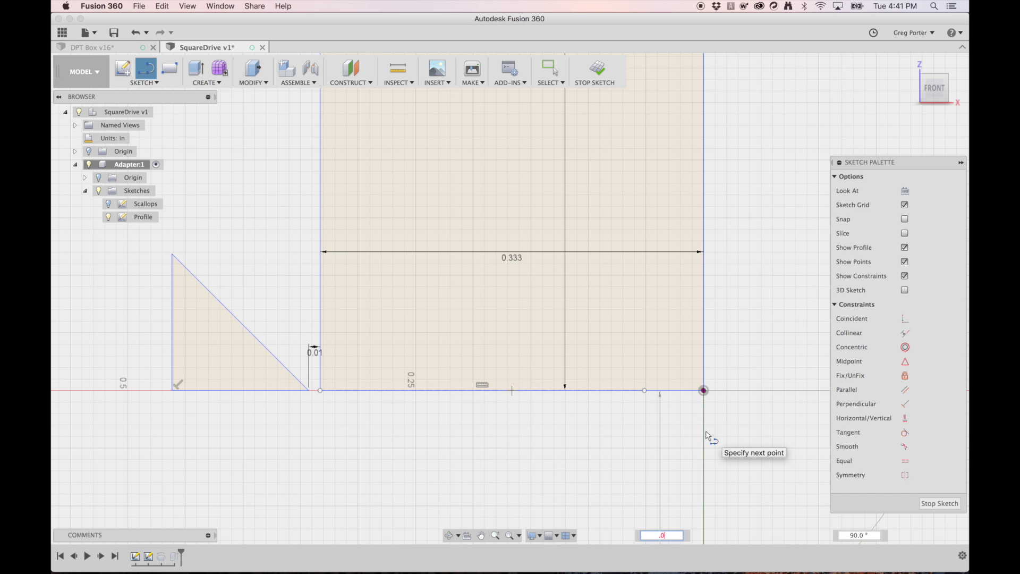
text(7)
key(BackSpace)
key(BackSpace)
key(BackSpace)
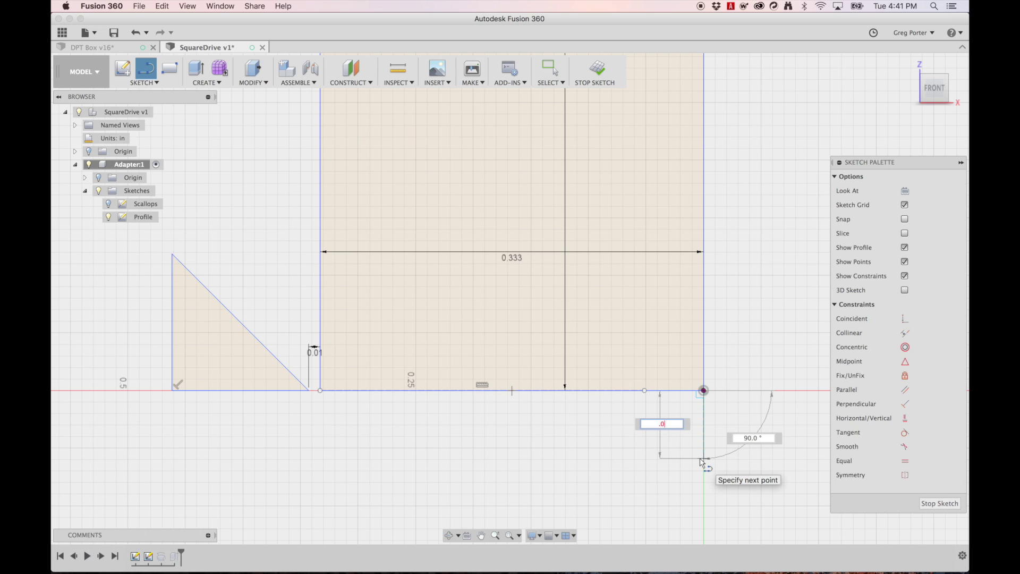
key(Return)
key(Escape)
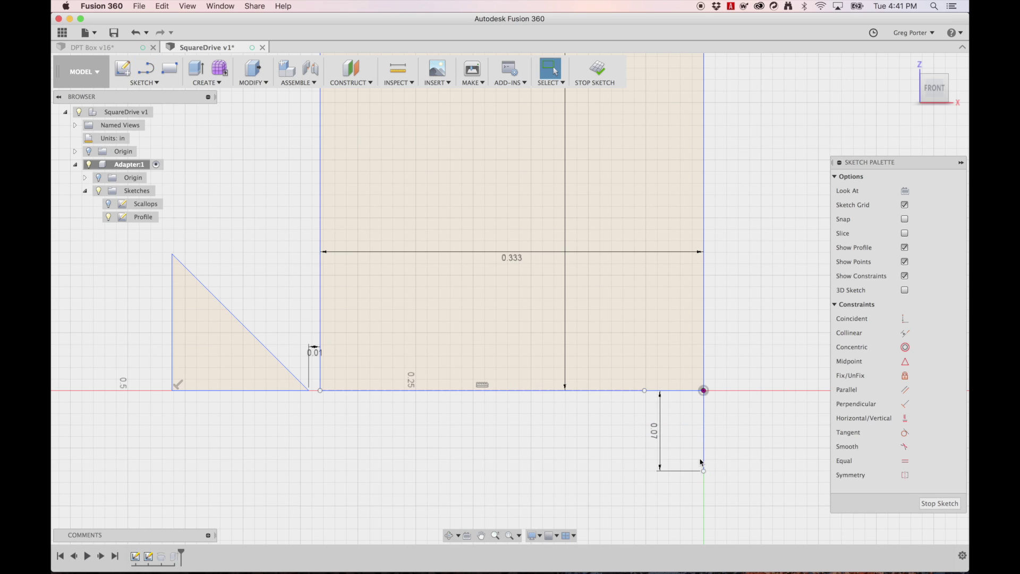
- Draw a horizontal line about 0.338 in long outward from the lower end of the 0.07 in vertical line
key(l)
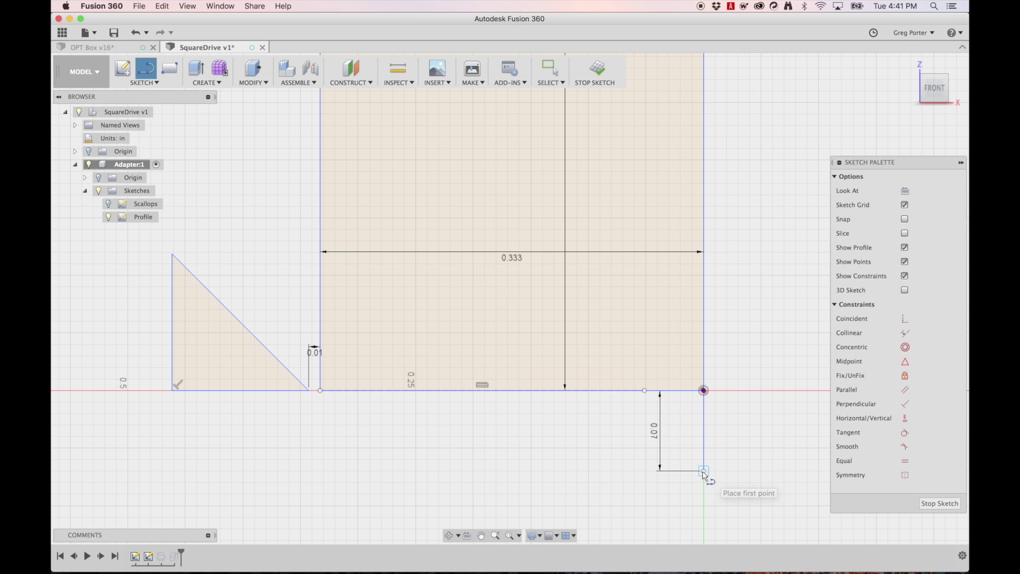
click(703, 471)
click(319, 470)
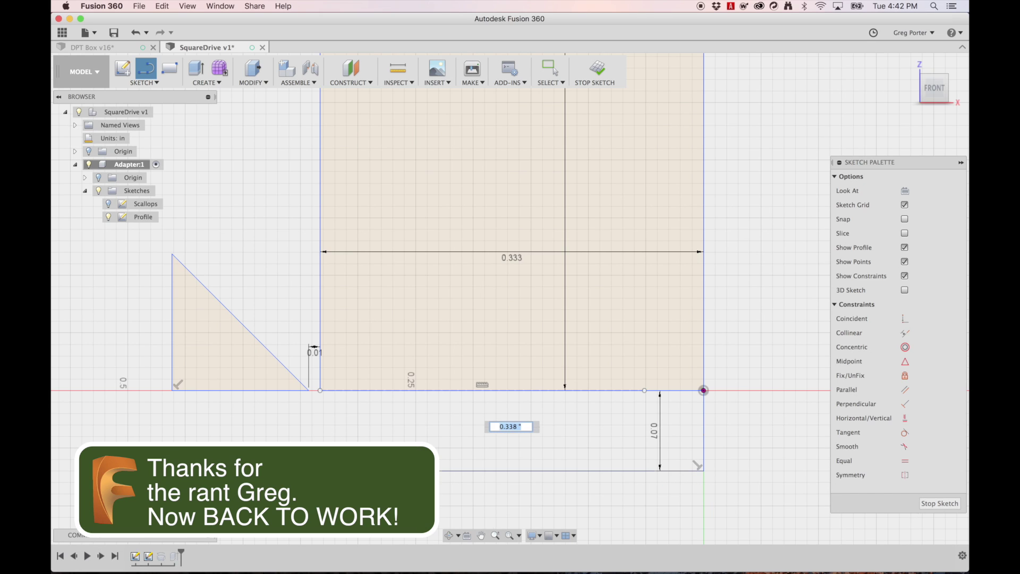
key(Escape)
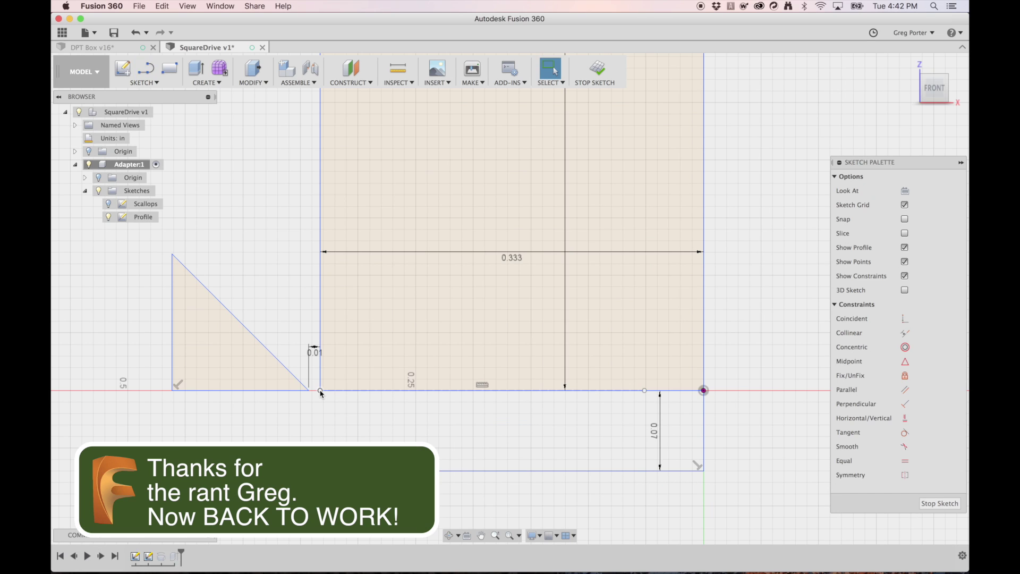
key(l)
click(320, 391)
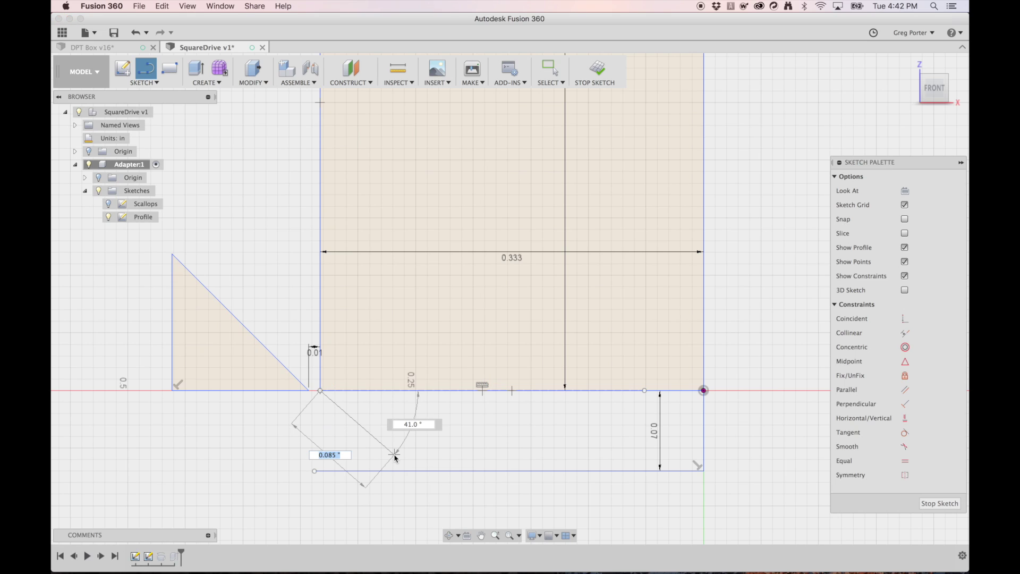
key(Tab)
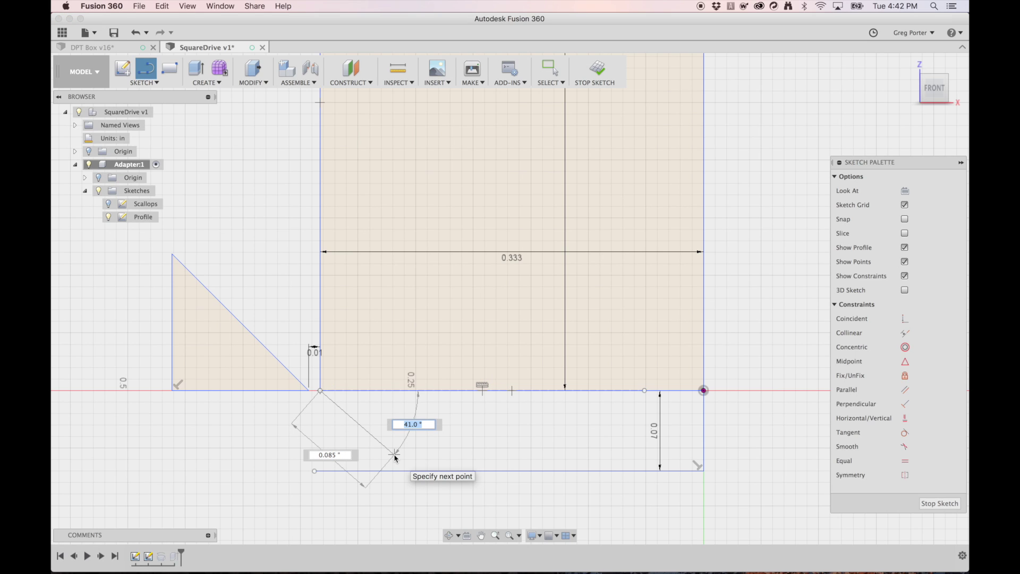
key(Tab)
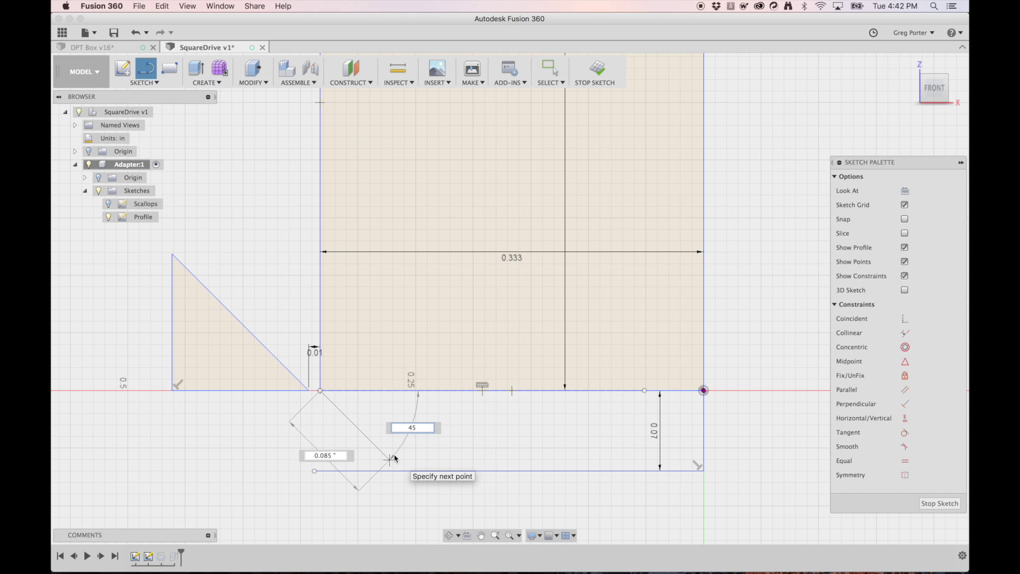
- Draw a 0.122 in line down from the triangle's inner corner at 45 degrees, continuing the sloping side past the lower horizontal line
key(l)
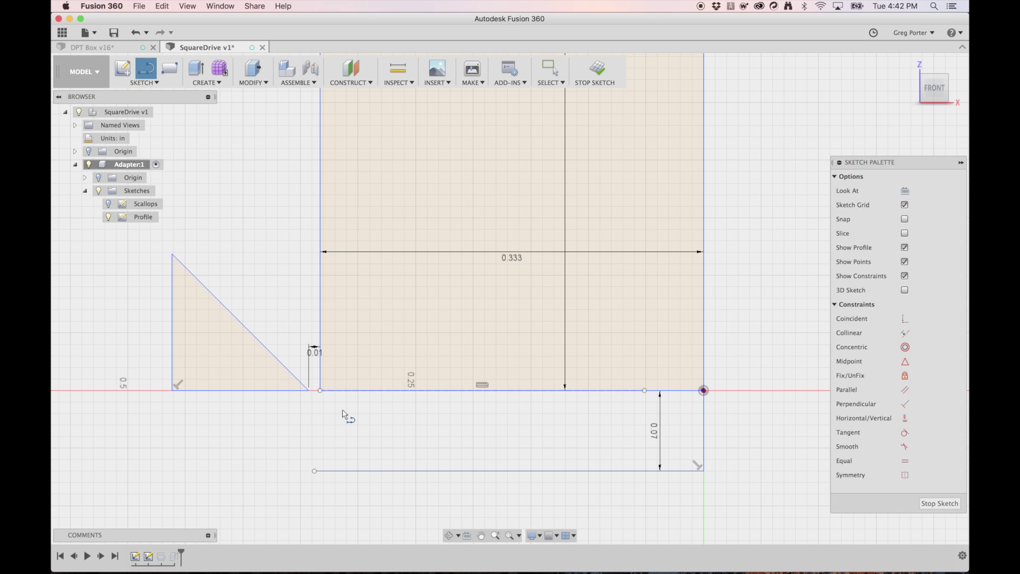
click(309, 392)
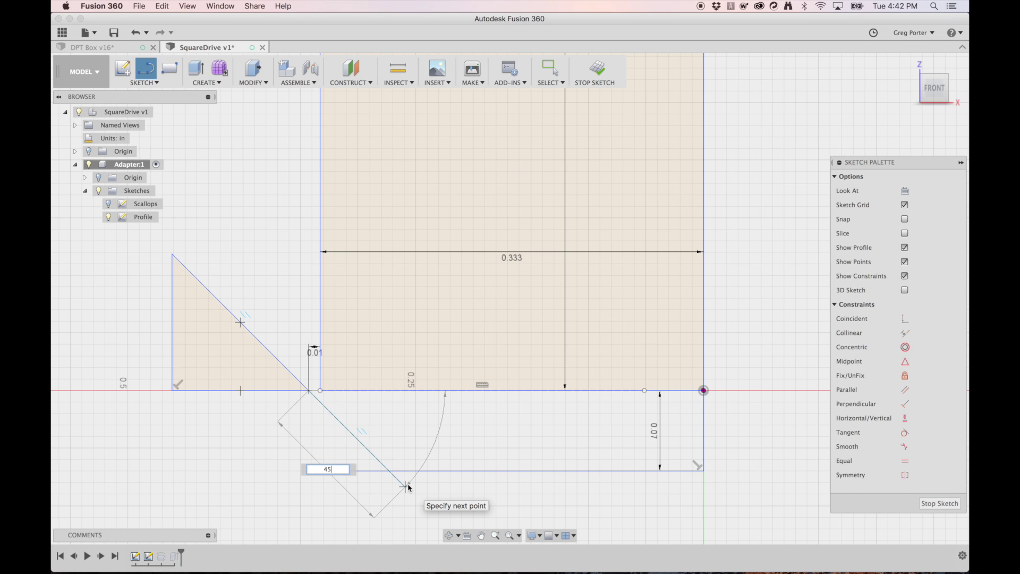
key(BackSpace)
key(BackSpace)
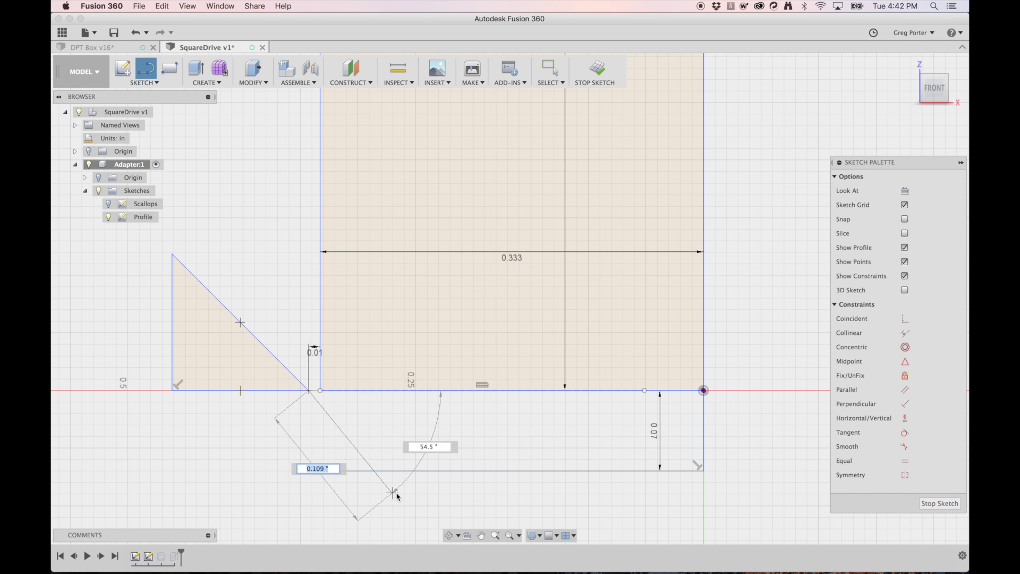
key(Tab)
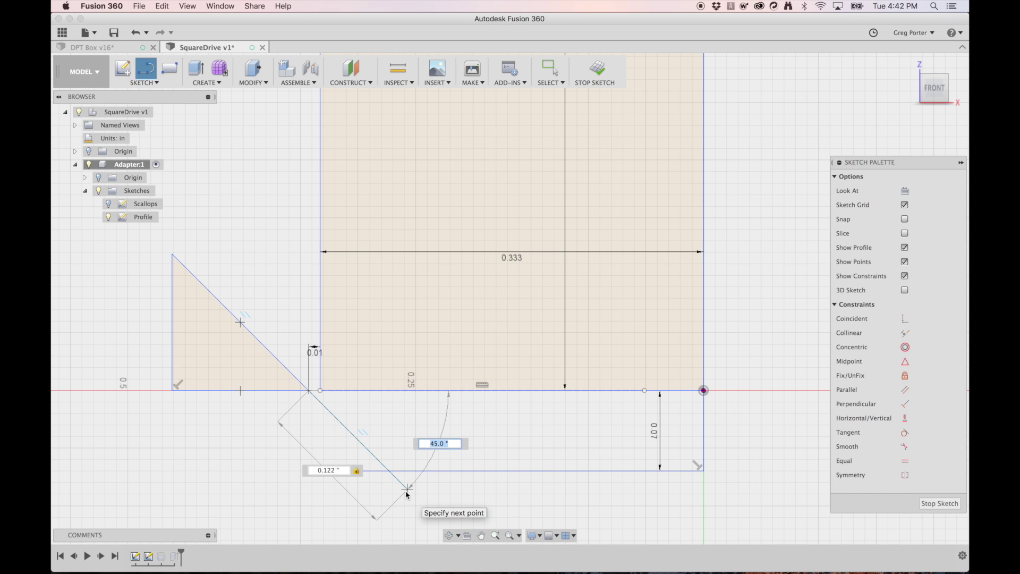
key(Tab)
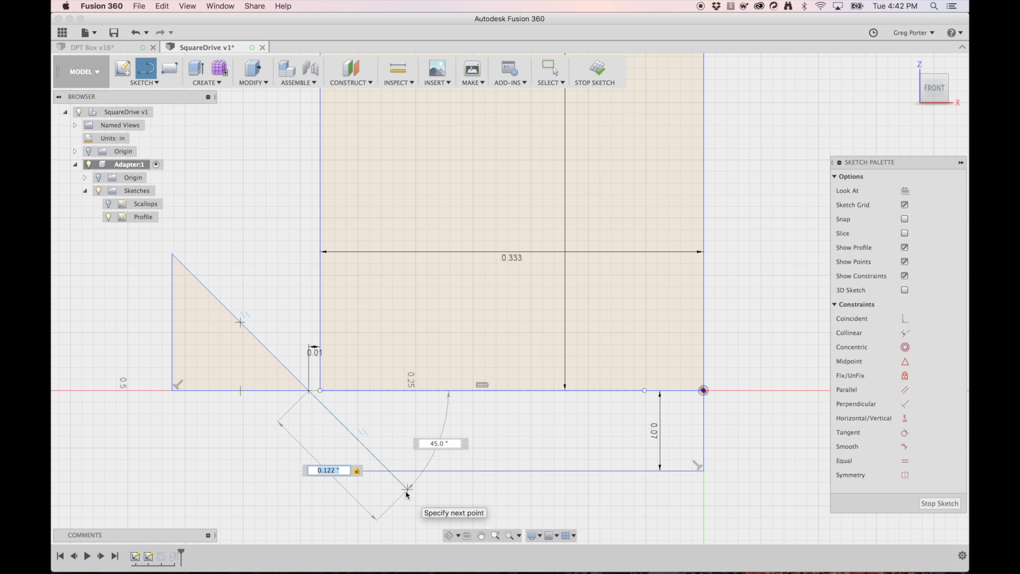
key(Return)
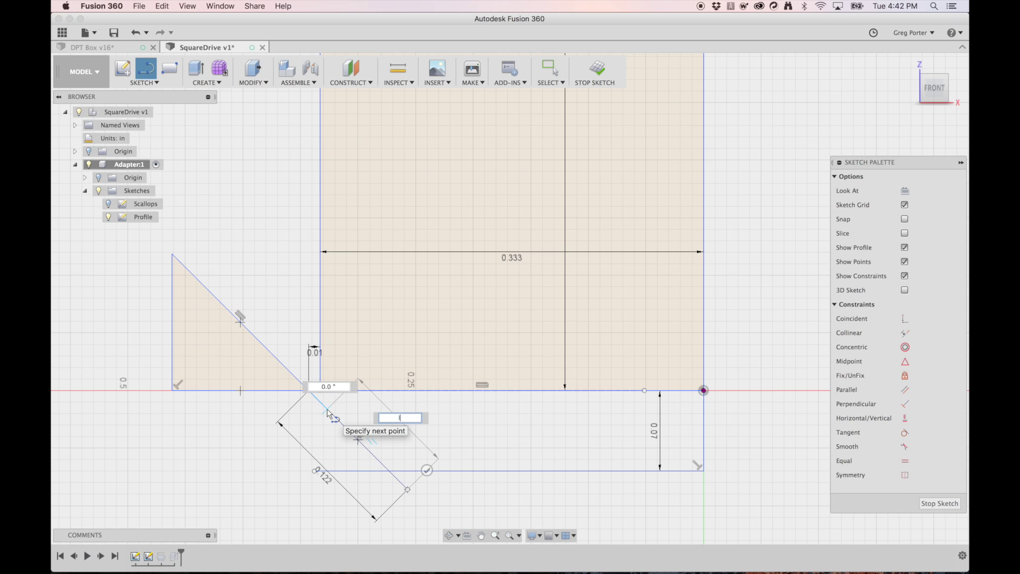
key(Escape)
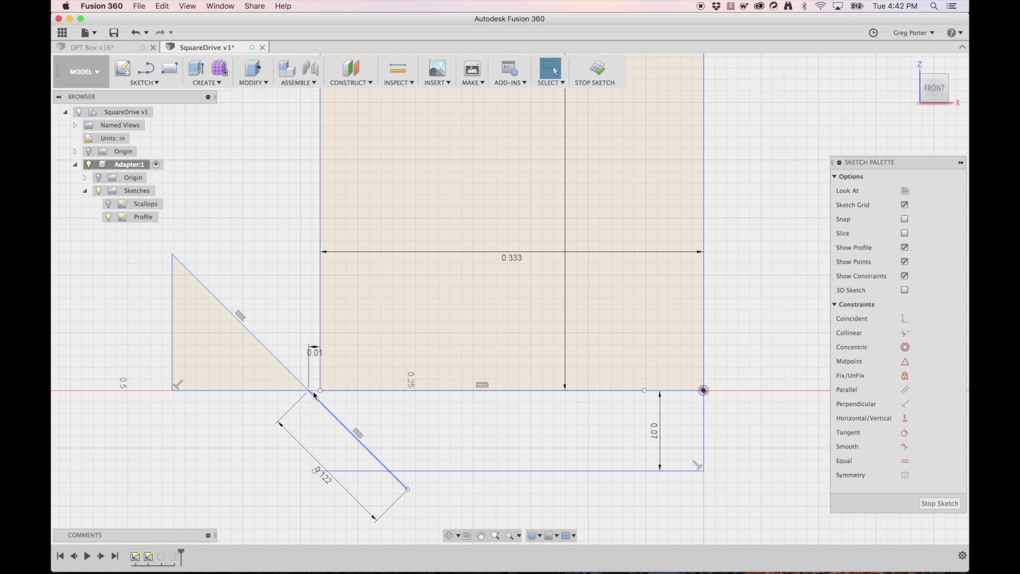
- Connect the triangle's inner corner to the profile's lower outer corner with a short horizontal line
key(l)
click(308, 391)
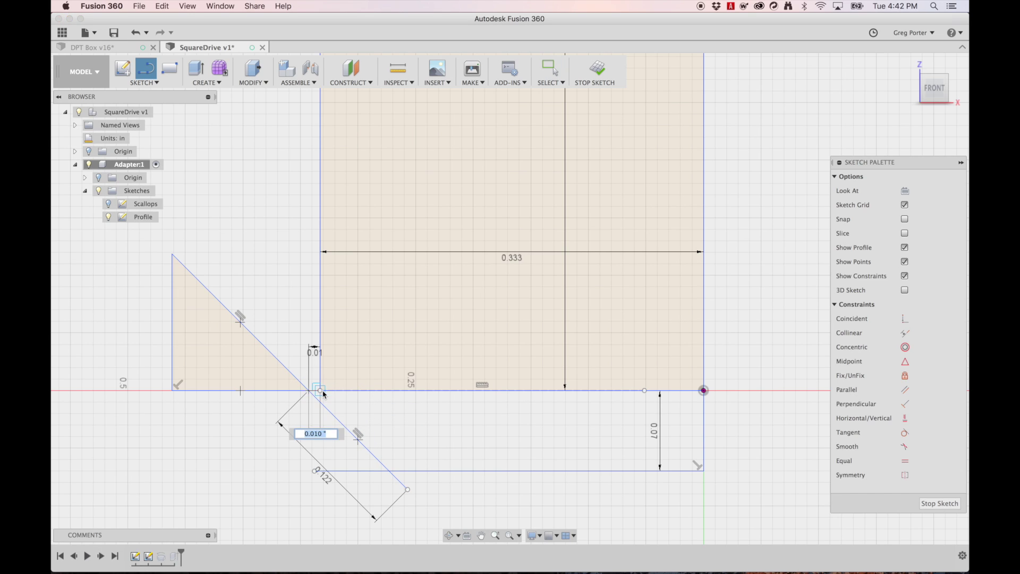
click(322, 391)
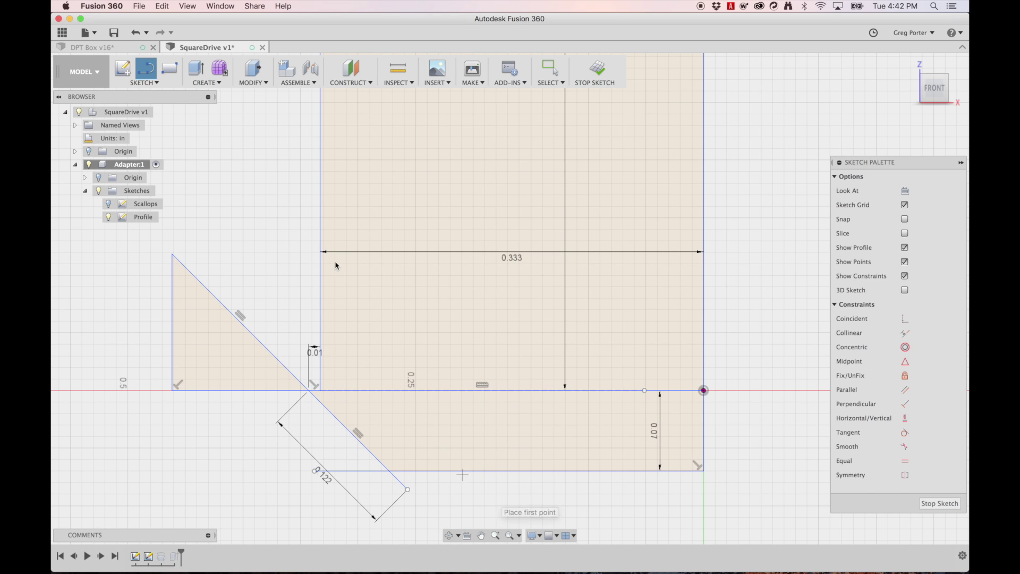
- Draw a 3-point arc from the triangle's inner corner to where the 45-degree line crosses the lower horizontal line, bulging toward the profile
click(153, 84)
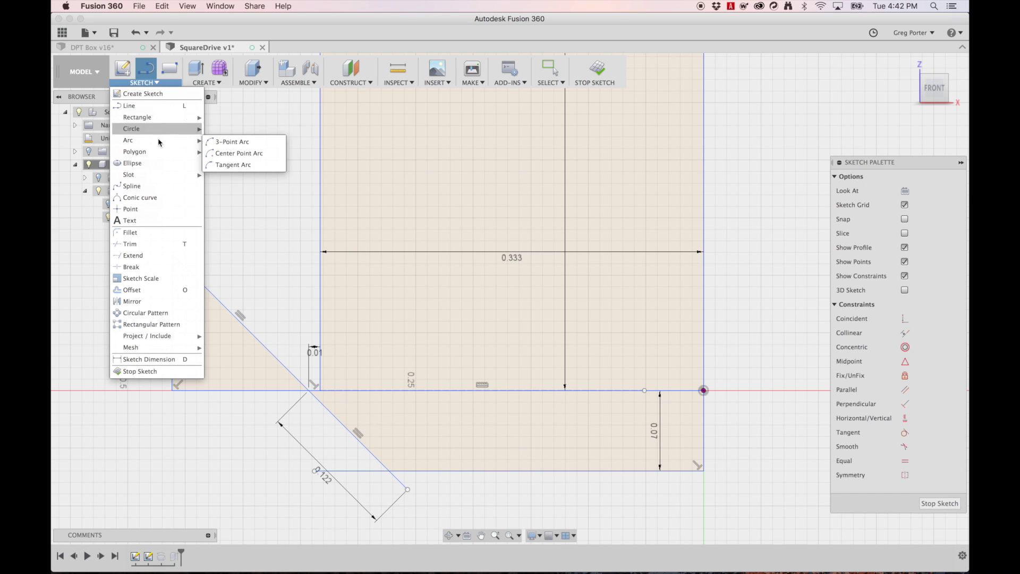
mouse_move(157, 140)
click(227, 141)
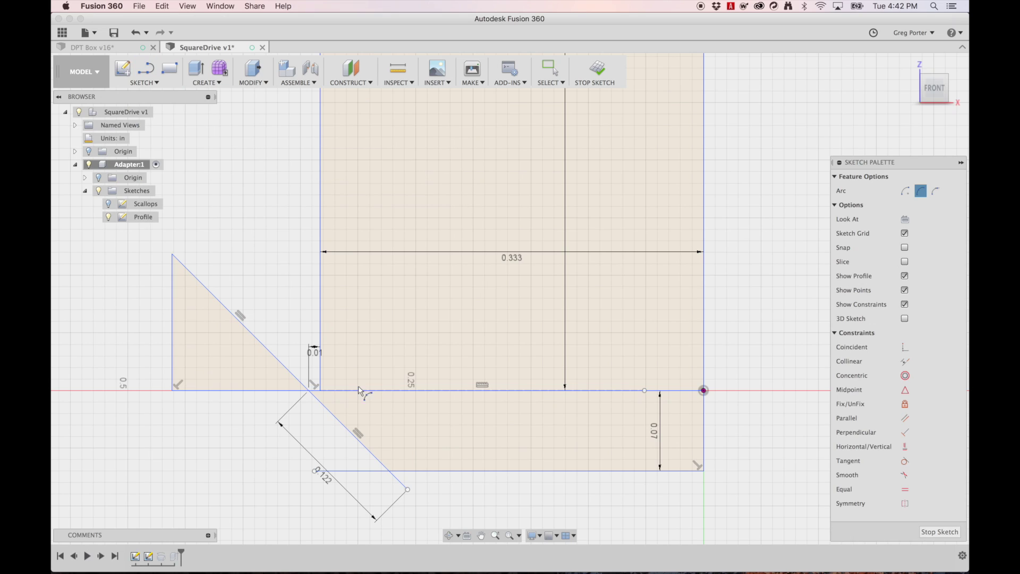
click(310, 392)
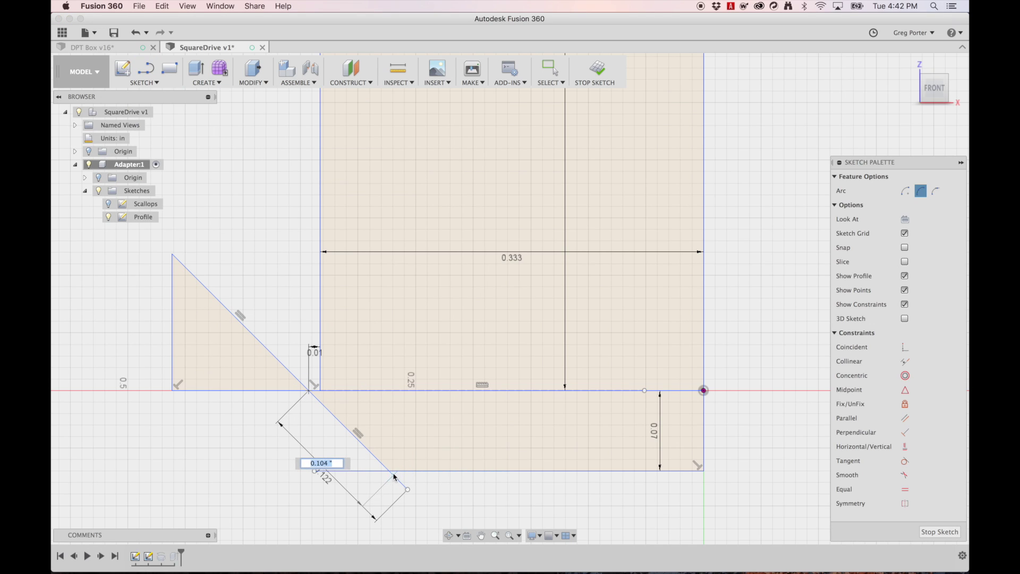
click(389, 470)
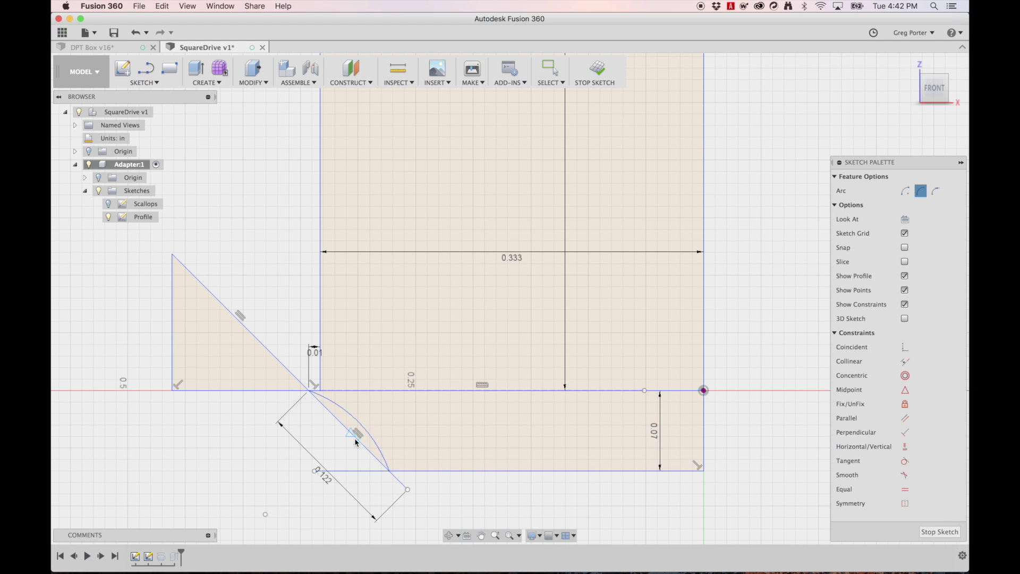
- Delete the 45-degree line below the triangle, trim the lower horizontal line's stub beyond the arc, and finish the profile sketch
click(355, 438)
click(351, 433)
key(Delete)
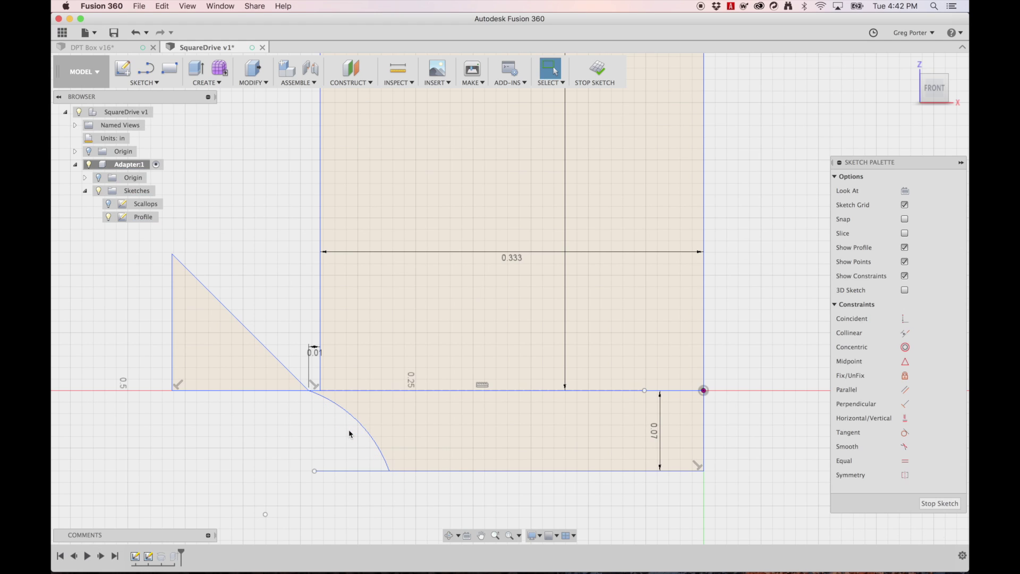
key(t)
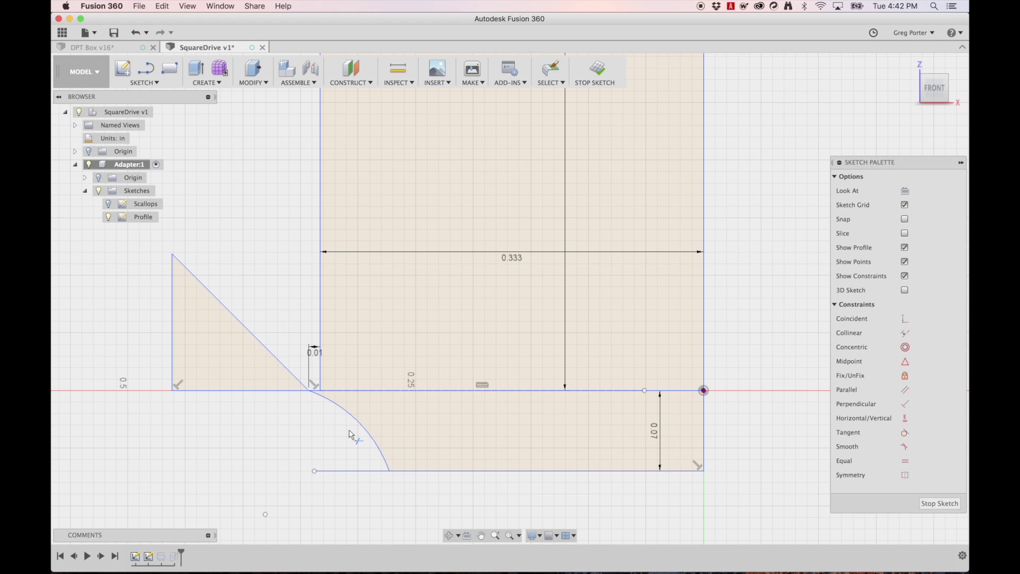
click(358, 471)
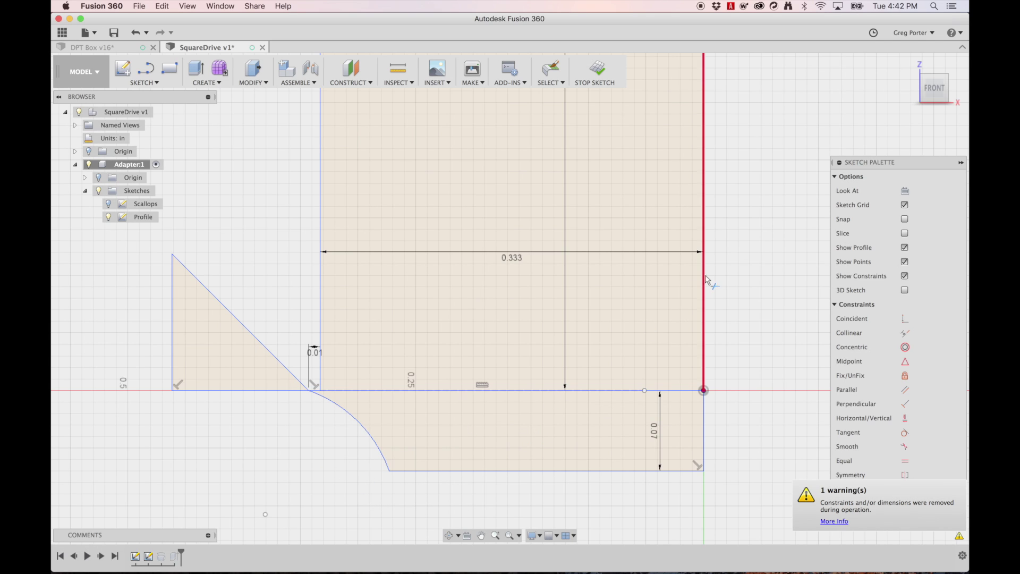
click(594, 74)
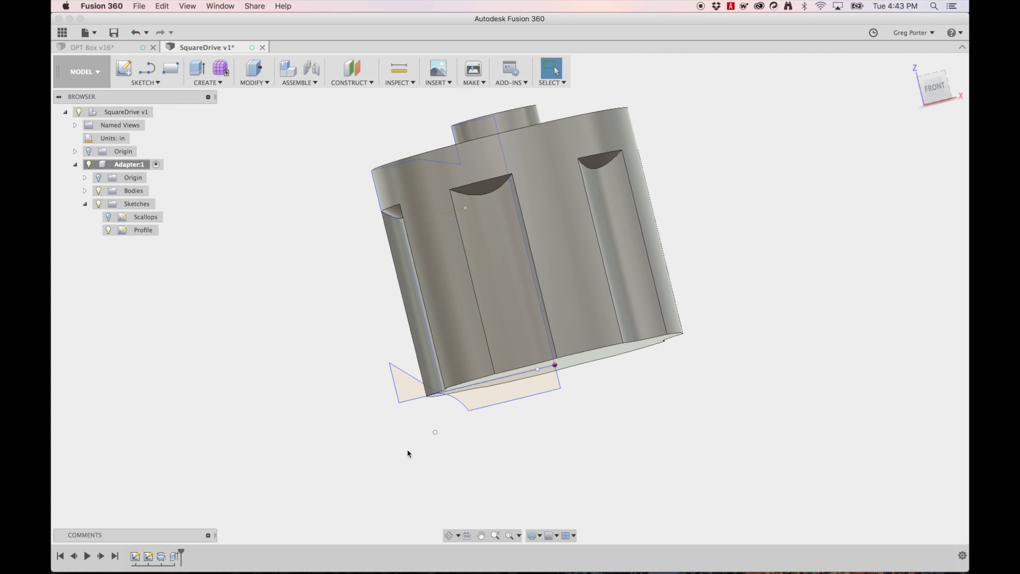
- Revolve the triangle profile 360 degrees about the profile's vertical center line as a cut around the body's lower edge
click(411, 383)
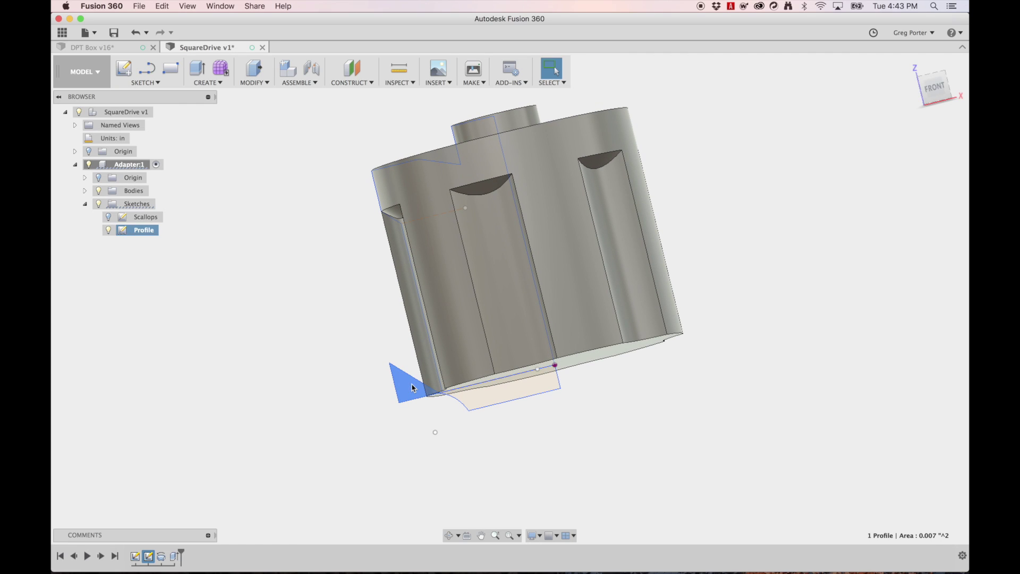
click(217, 84)
click(219, 115)
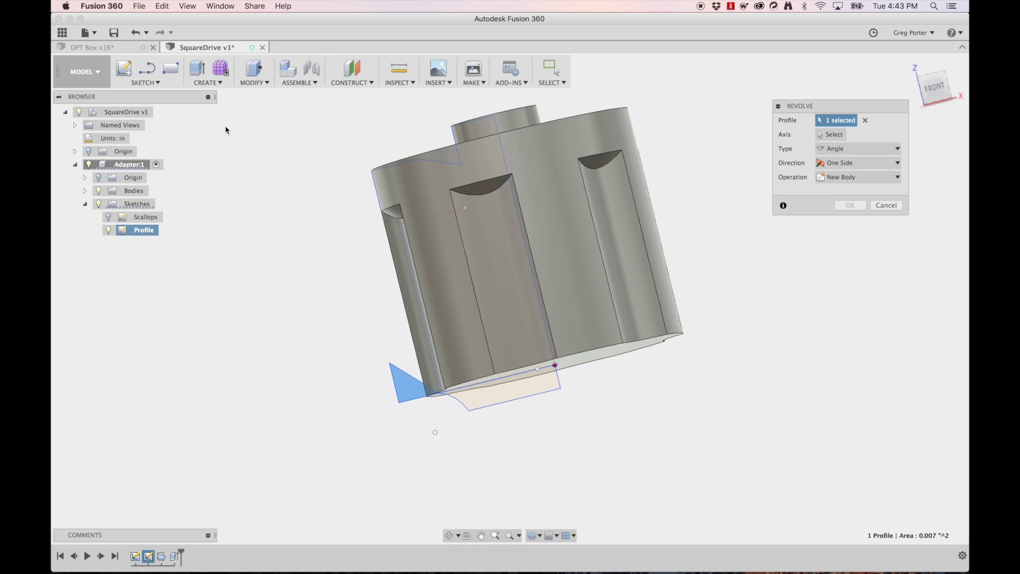
click(831, 135)
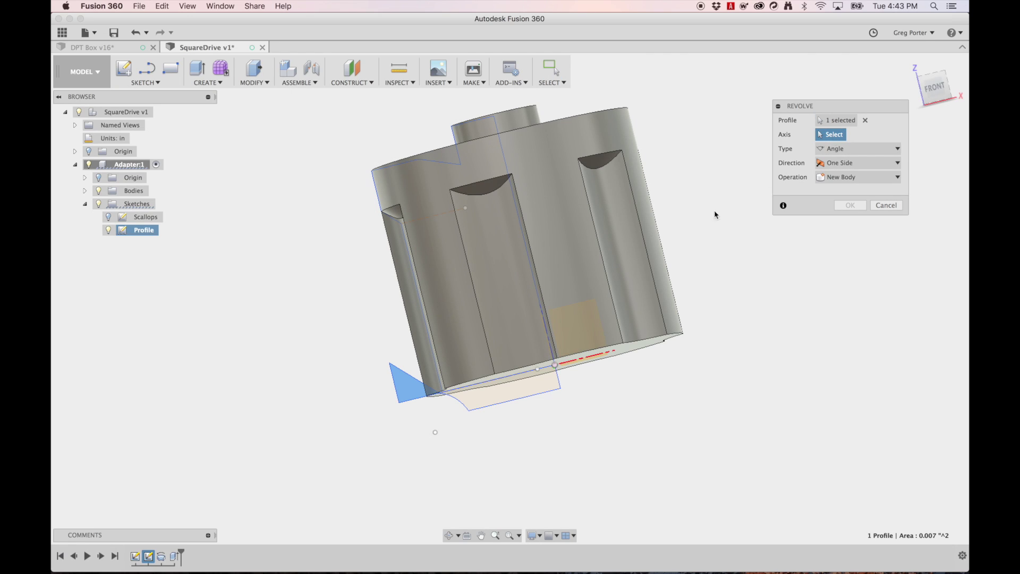
click(549, 344)
shift+middle_drag(549, 343, 549, 344)
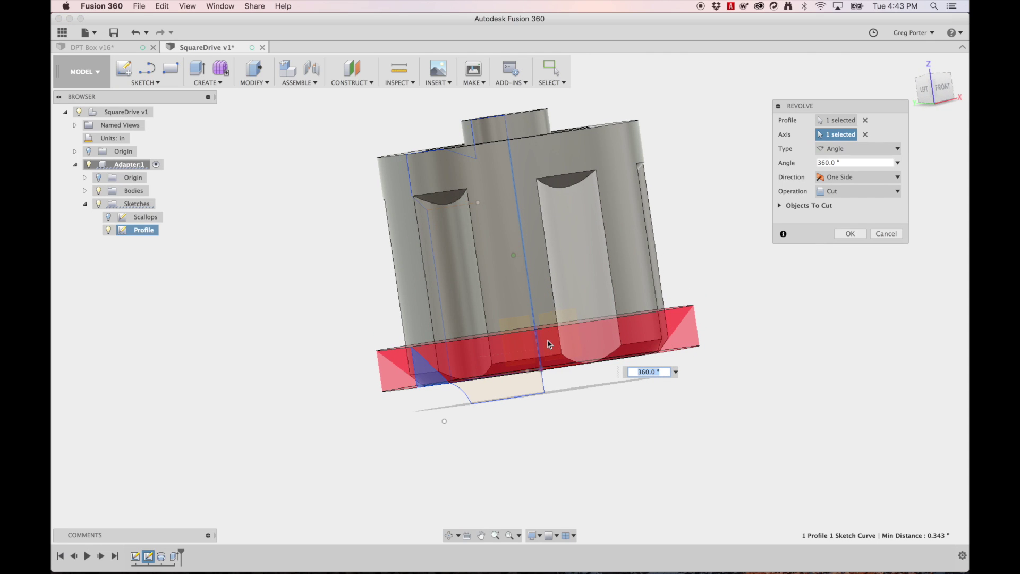
click(854, 236)
- Revolve the curved-edge base profile 360 degrees about the vertical center line, joining it to the underside of the body
shift+middle_drag(495, 408, 495, 408)
shift+scroll(495, 411, up, 3)
click(484, 377)
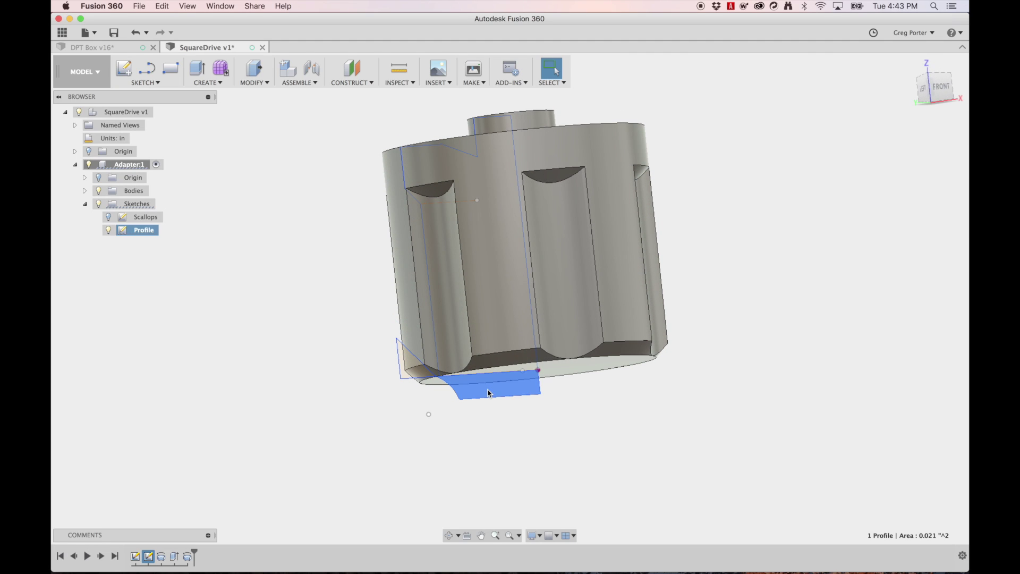
click(218, 84)
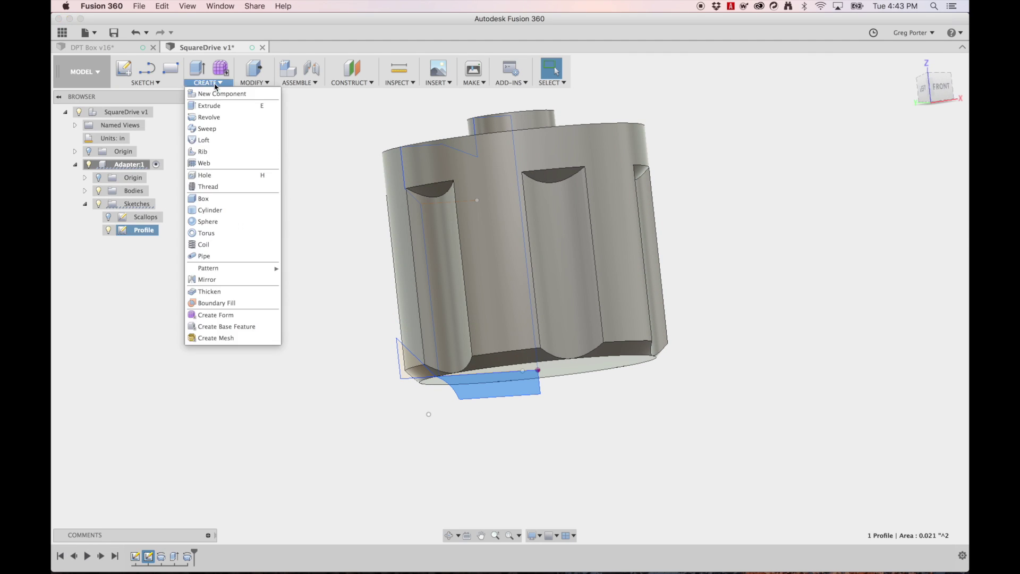
click(208, 117)
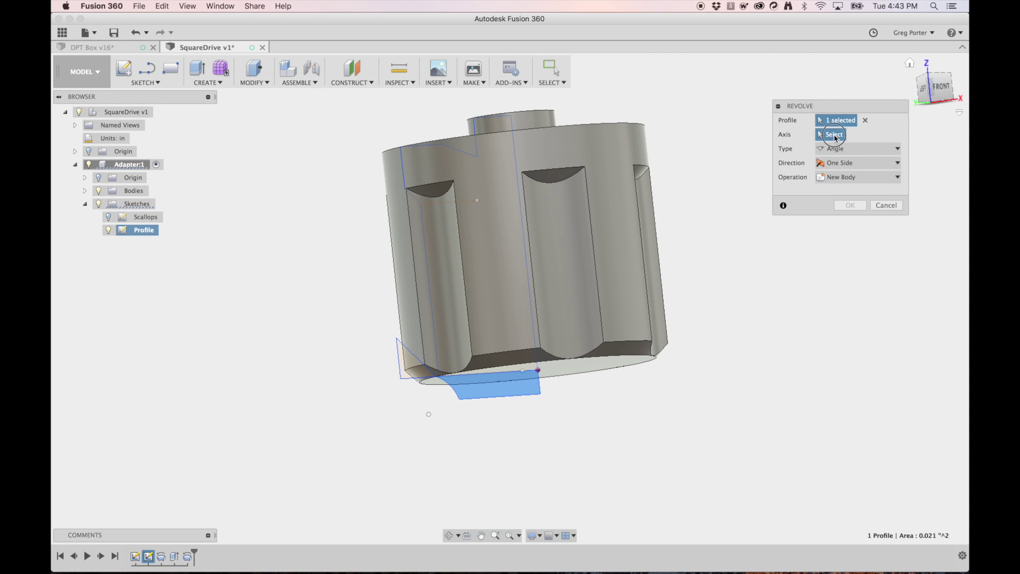
click(833, 135)
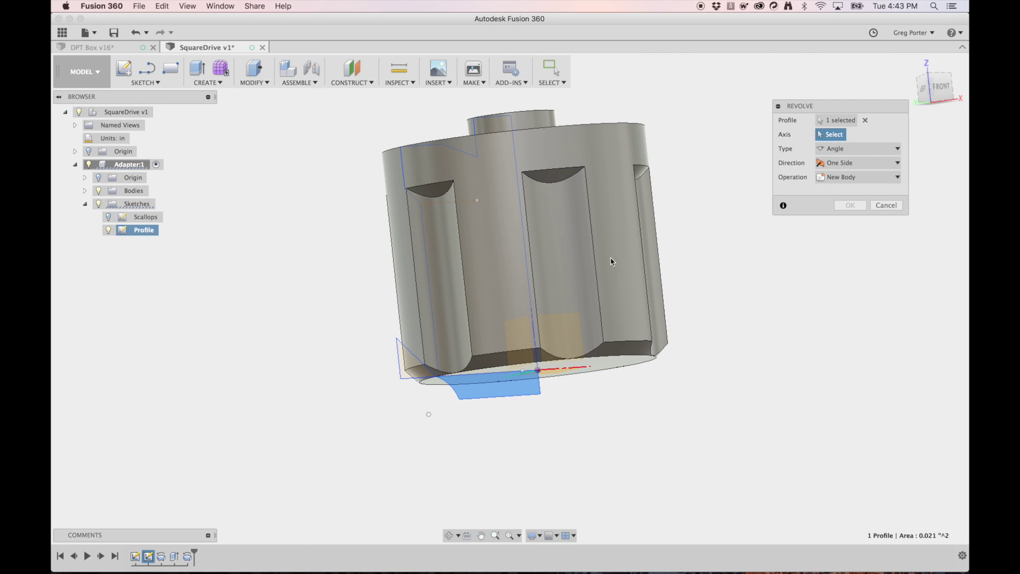
click(536, 334)
shift+scroll(534, 445, down, 5)
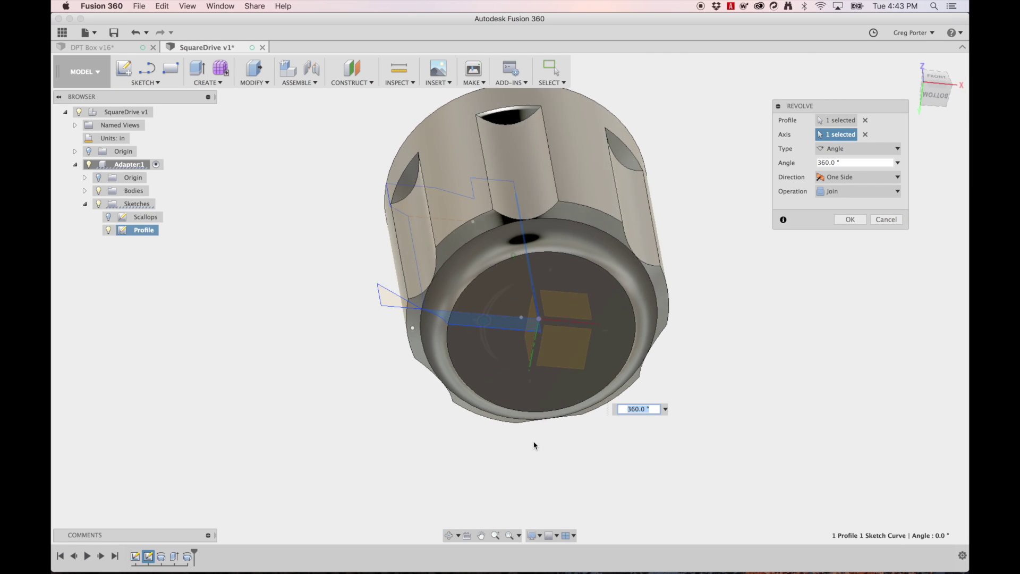
shift+scroll(534, 445, down, 4)
shift+scroll(534, 445, right, 5)
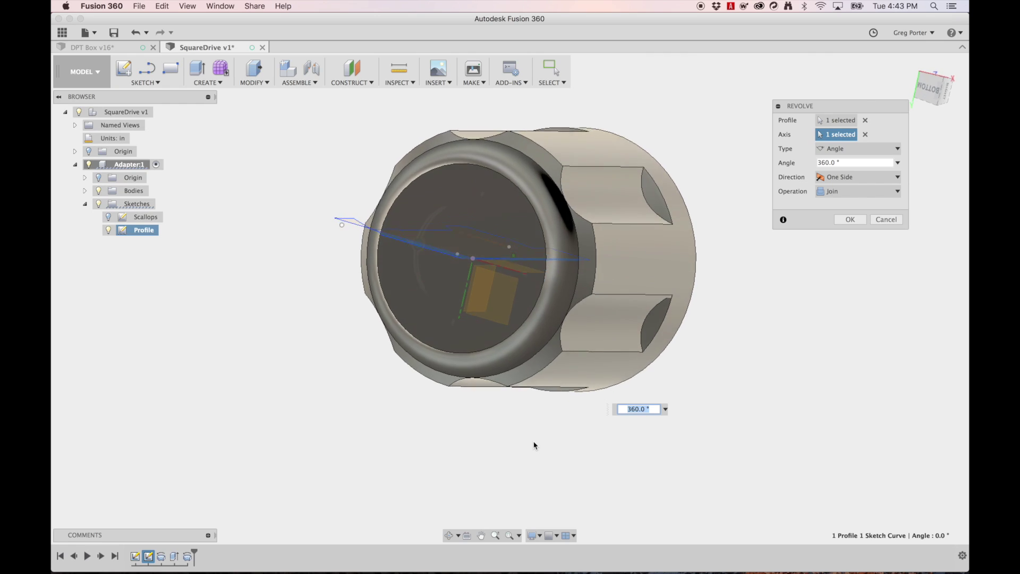
shift+scroll(533, 445, down, 10)
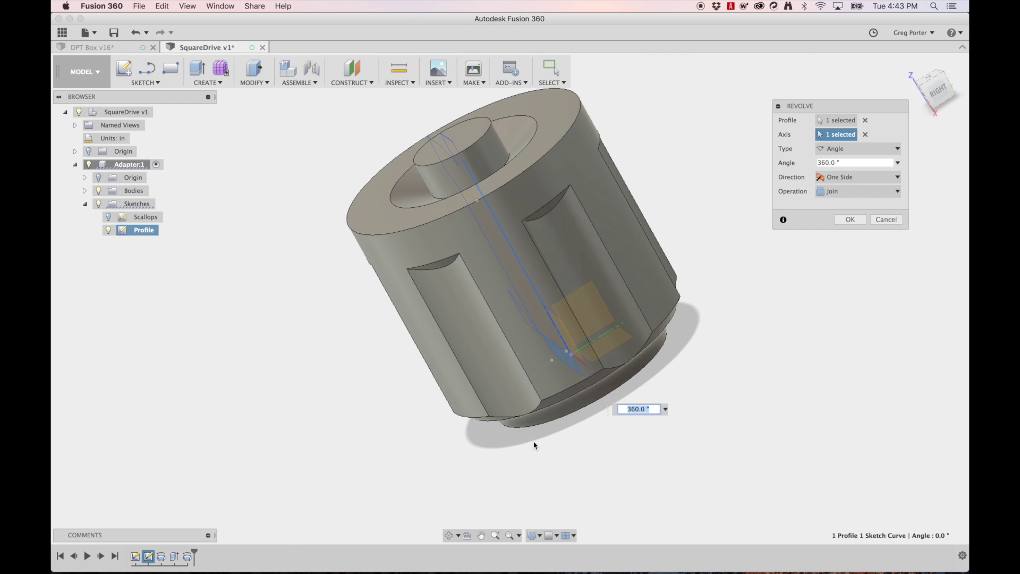
shift+scroll(534, 446, down, 10)
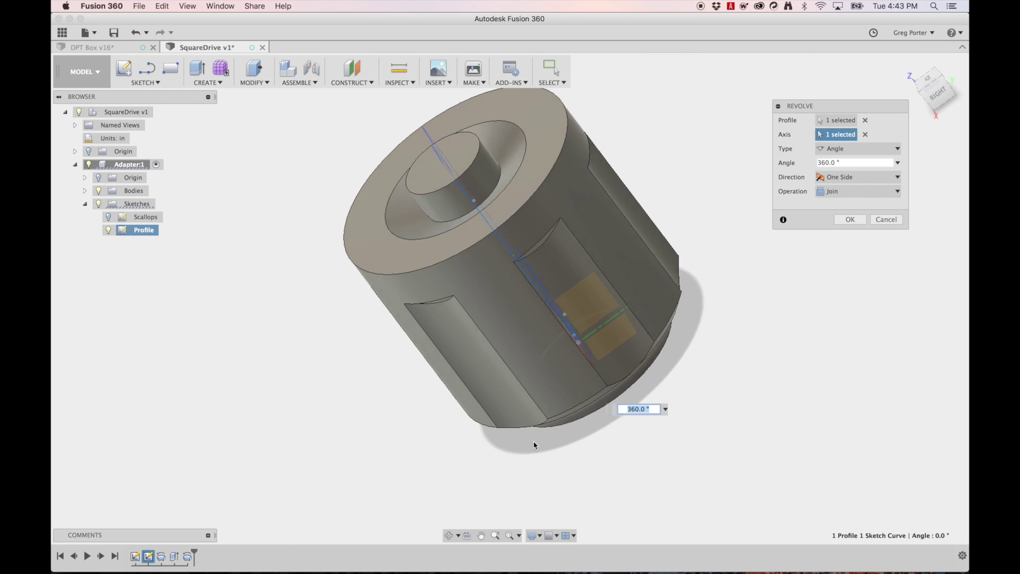
click(849, 219)
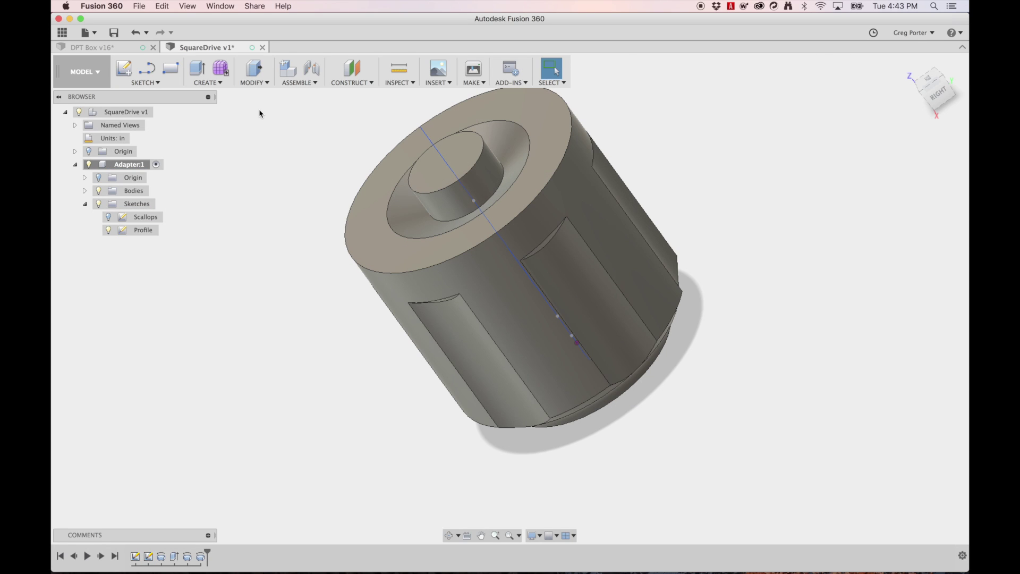
- Fillet the outer circular edge of the body's top face with a 0.03 in constant radius
click(236, 83)
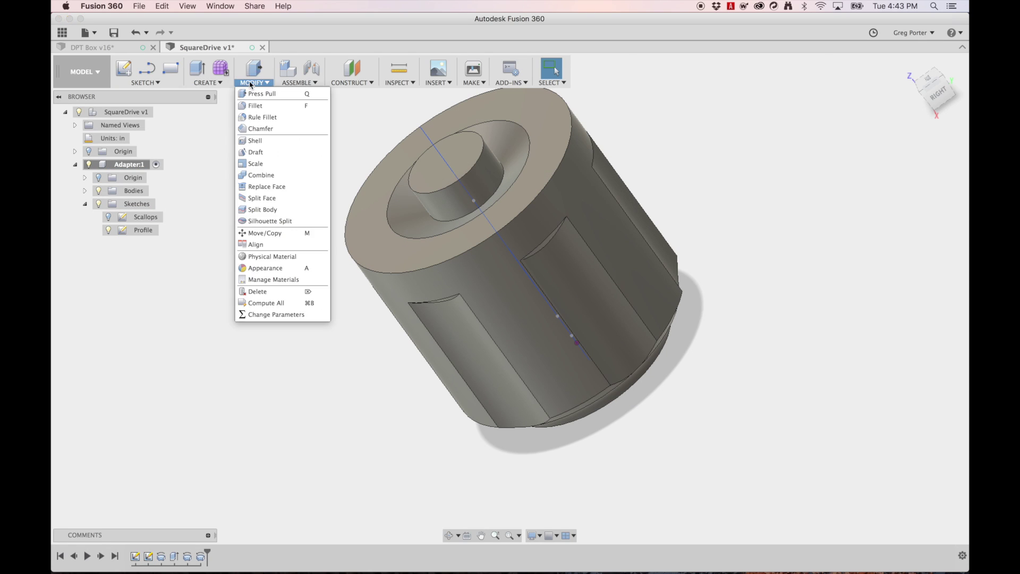
click(273, 105)
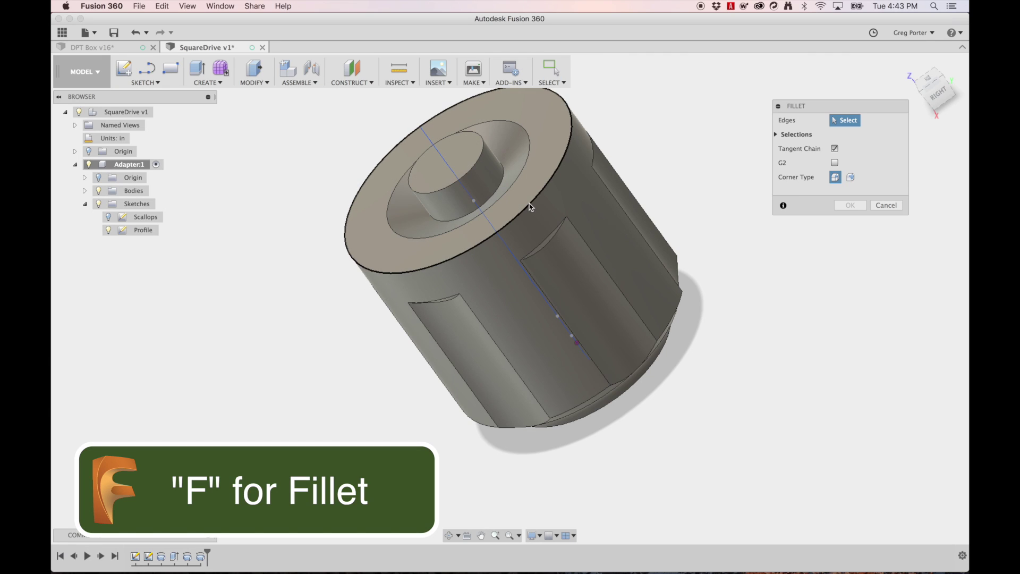
click(537, 201)
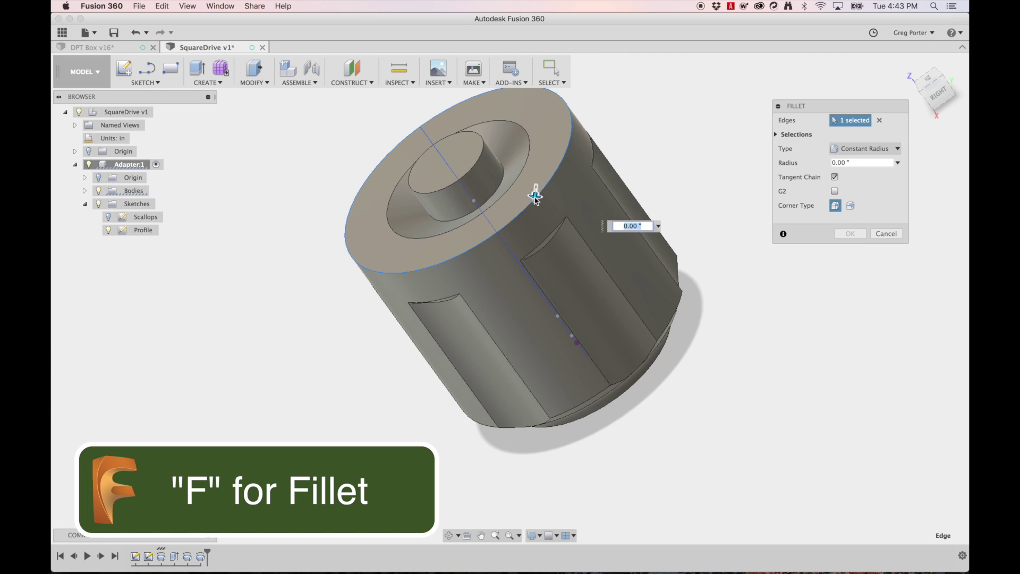
drag(535, 198, 534, 198)
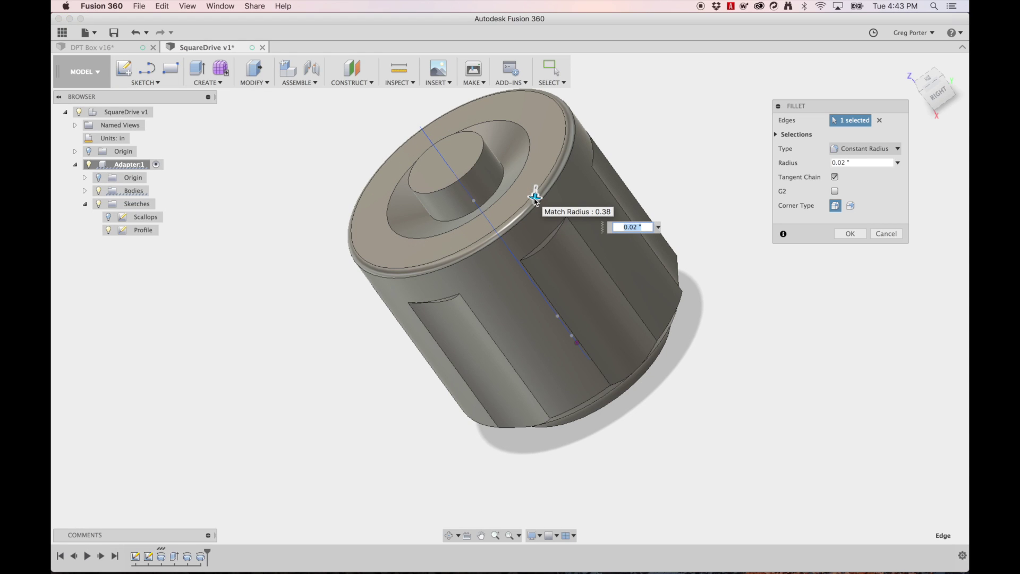
text(.03)
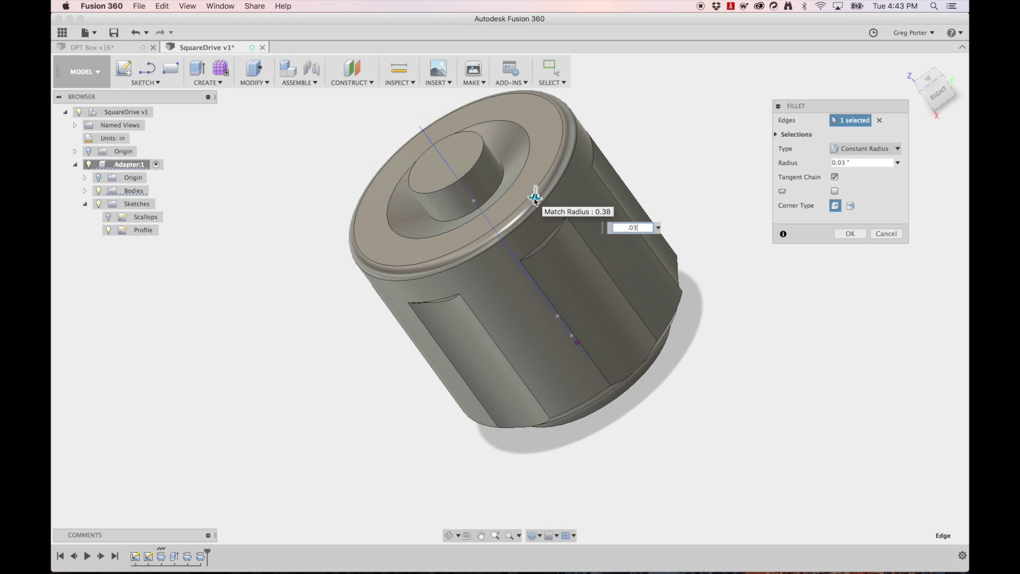
key(Return)
- Start a new sketch on the flat circular bottom face of the revolved base
shift+scroll(594, 297, down, 3)
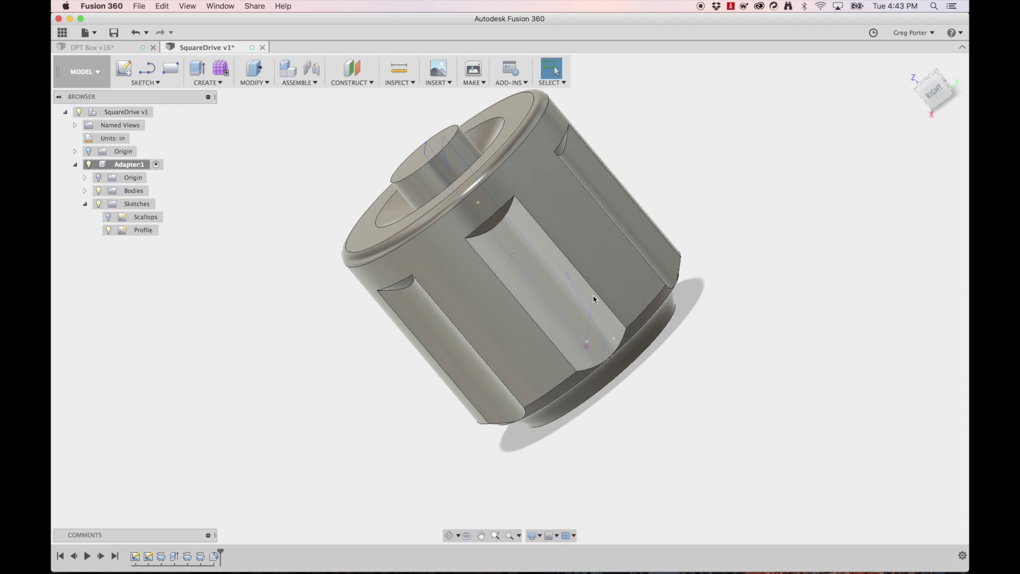
shift+scroll(593, 299, left, 3)
shift+scroll(593, 299, down, 3)
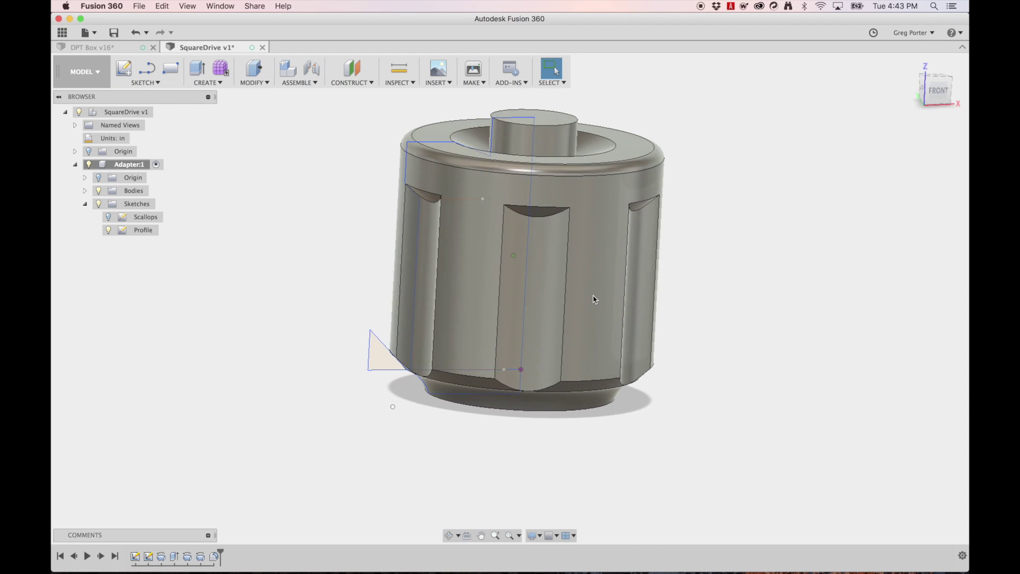
shift+scroll(593, 299, up, 3)
shift+middle_drag(594, 299, 595, 299)
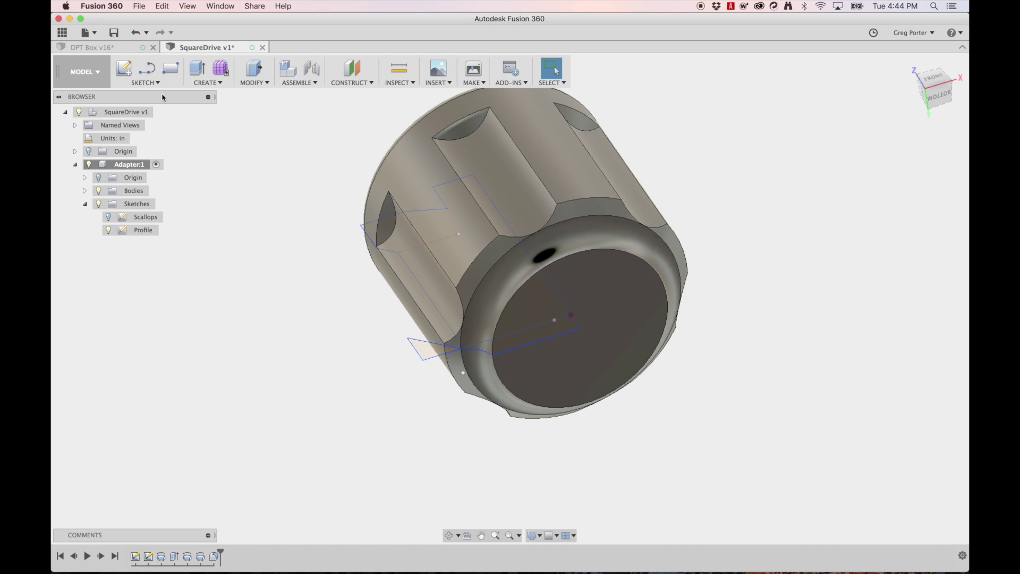
click(123, 68)
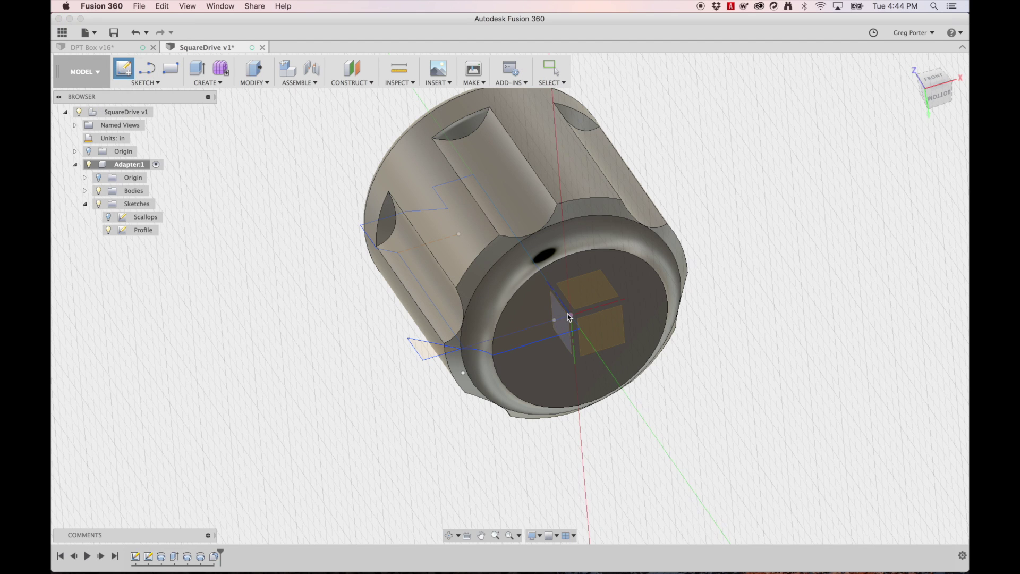
click(532, 309)
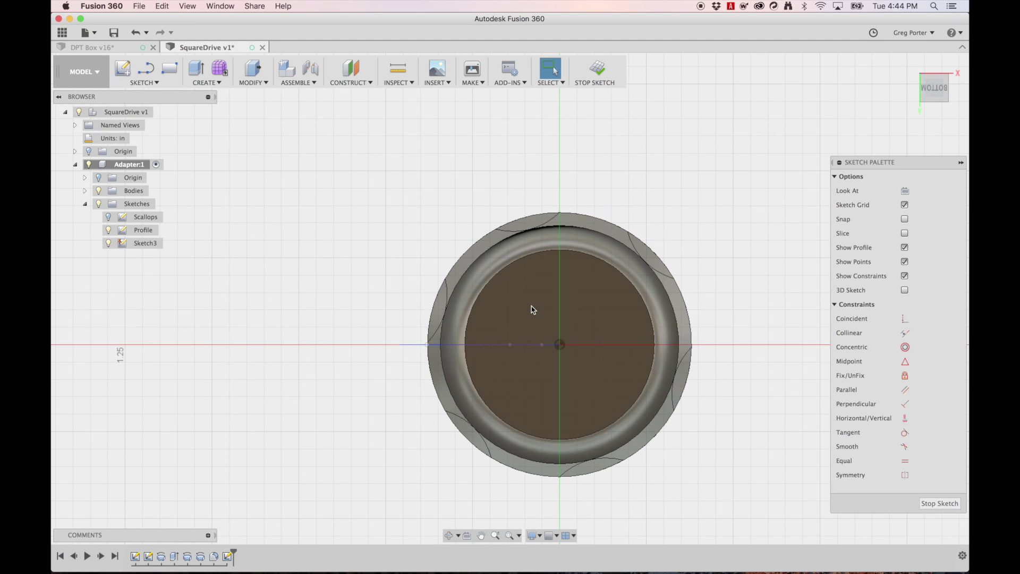
- Draw a 0.372 by 0.372 in center rectangle centered on the origin of the bottom face
click(157, 83)
mouse_move(167, 123)
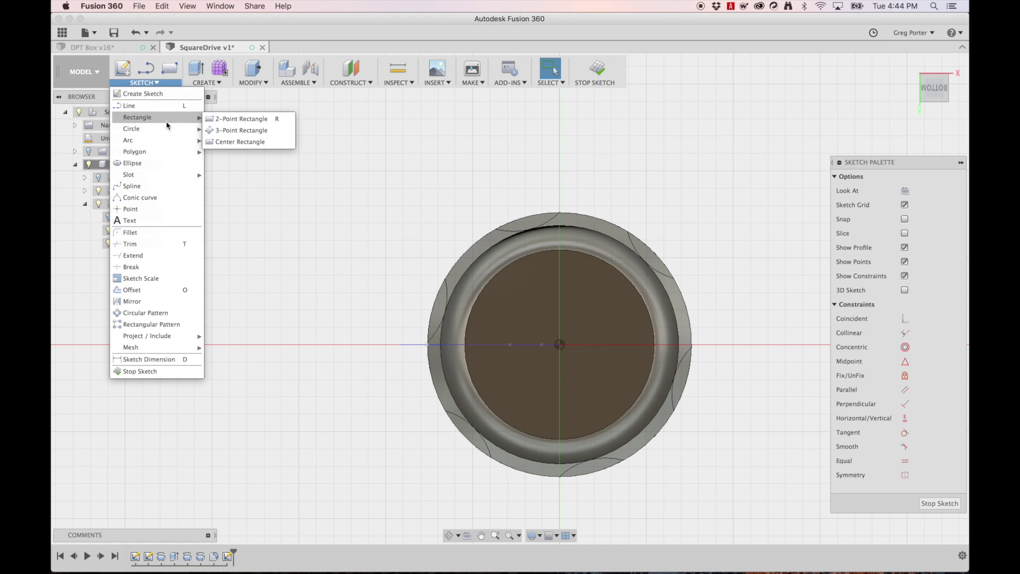
click(242, 143)
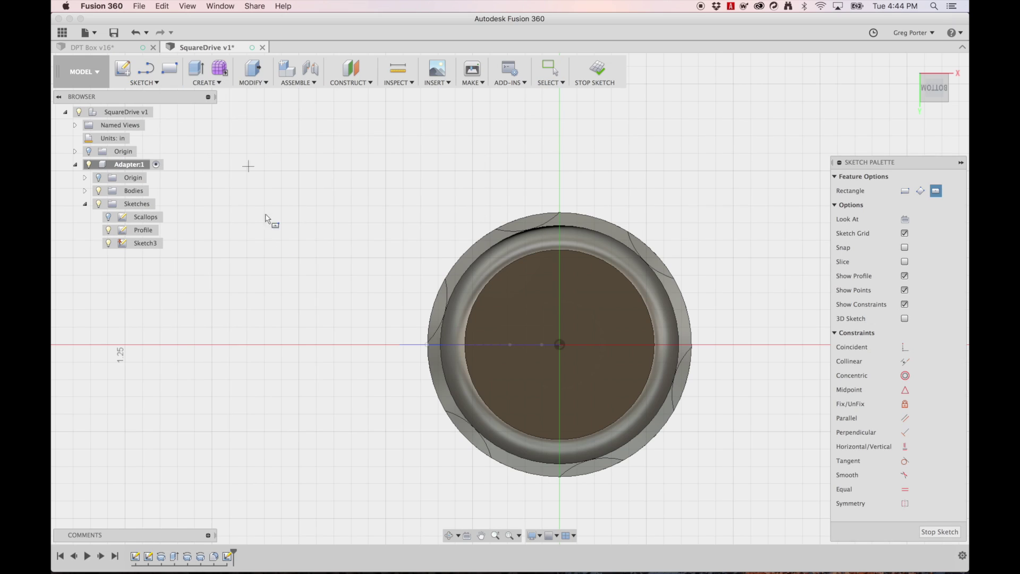
click(560, 344)
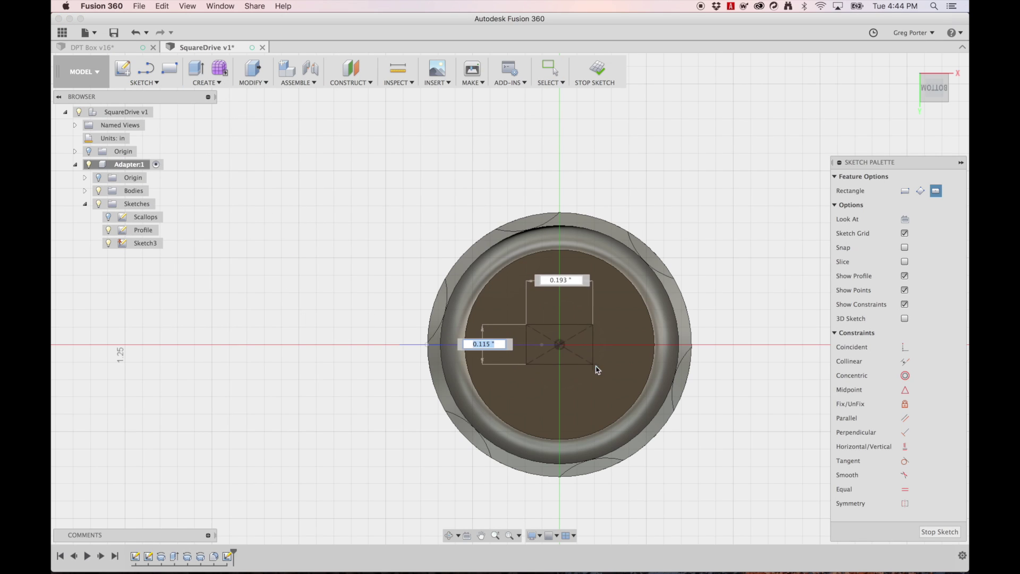
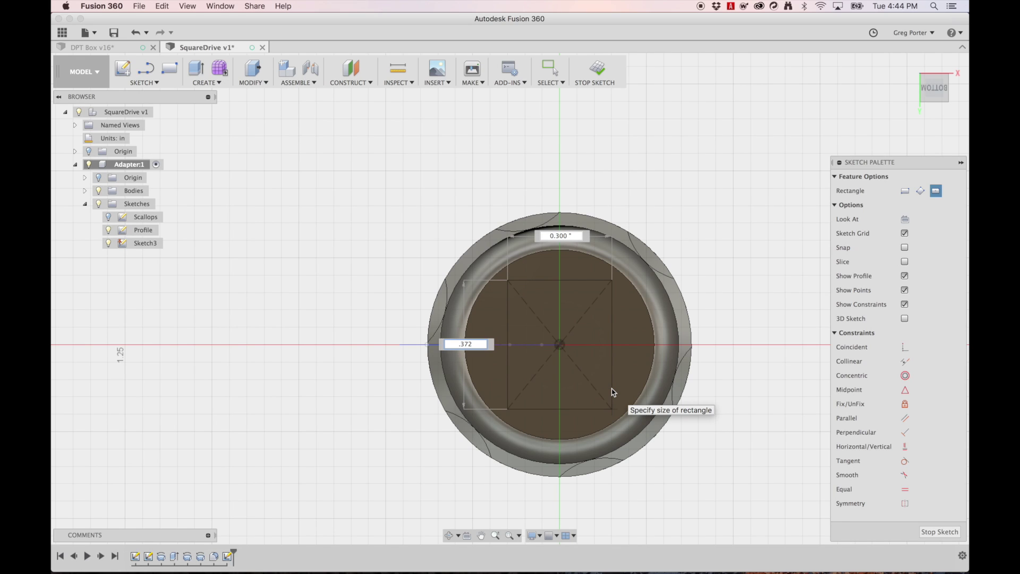
key(Tab)
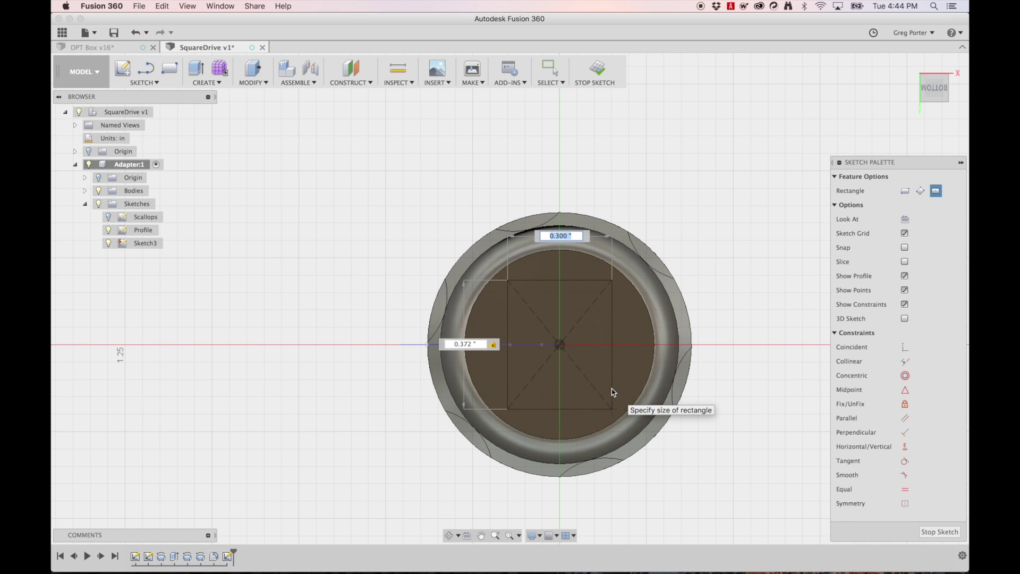
text(.372)
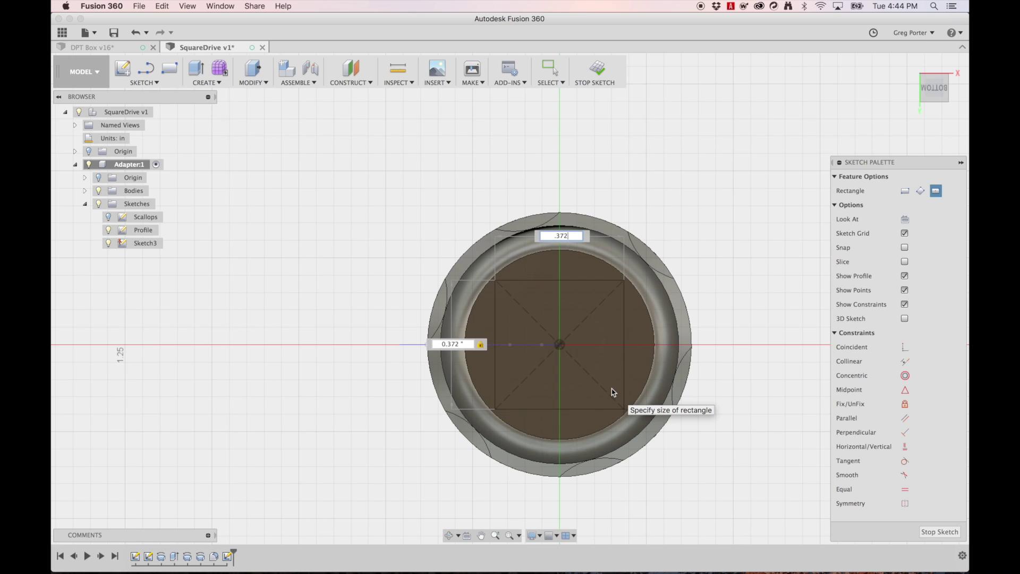
key(Return)
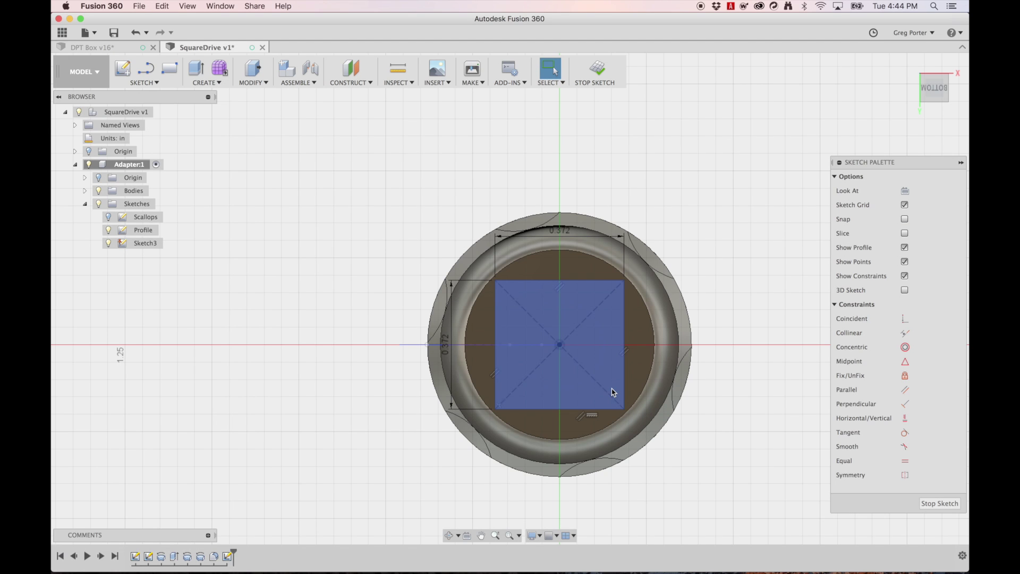
shift+middle_drag(554, 333, 554, 332)
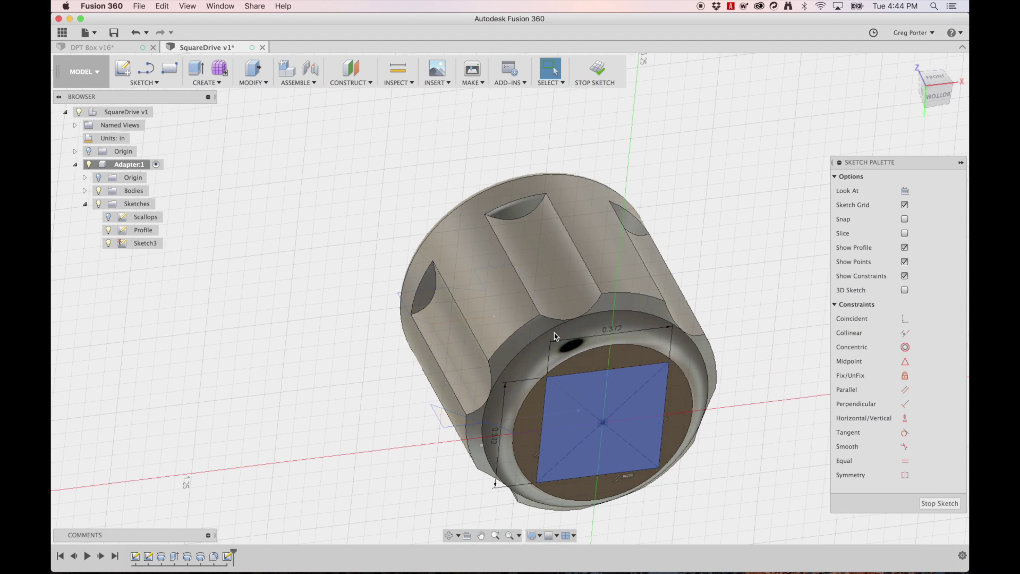
- Finish the sketch and extrude the square profile 0.45 in outward from the base, joining it to the adapter body
click(603, 76)
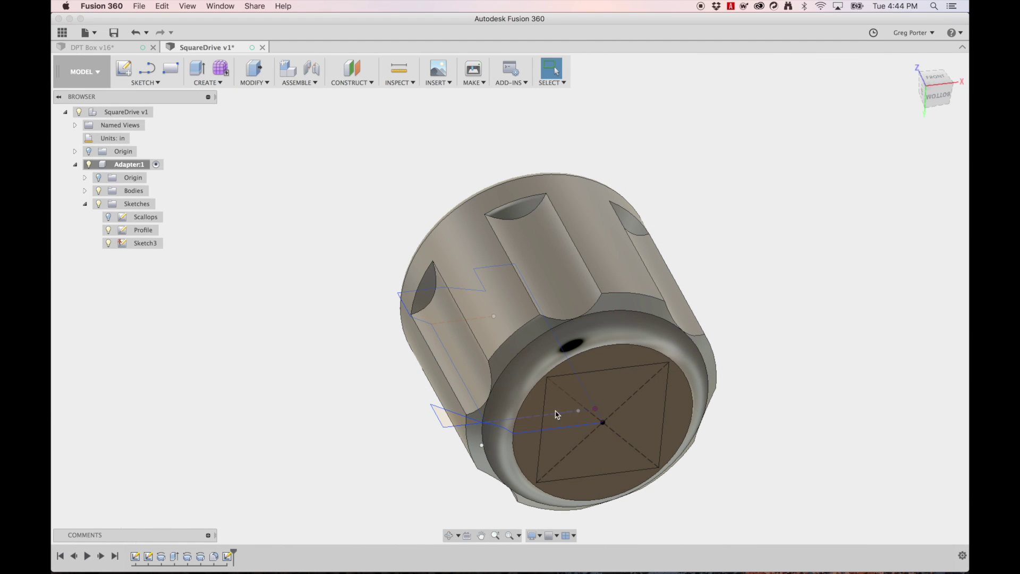
click(605, 397)
click(609, 394)
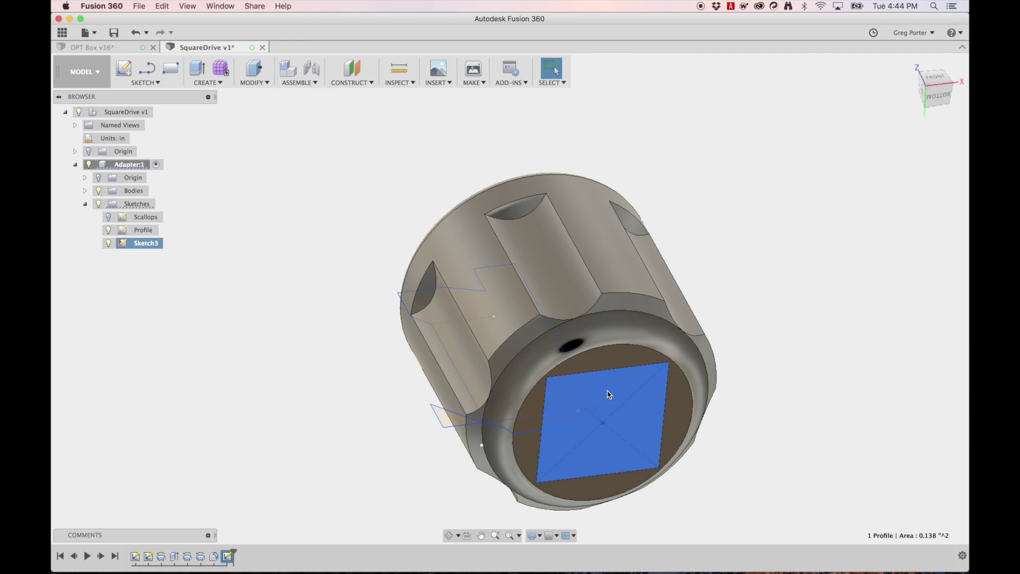
key(e)
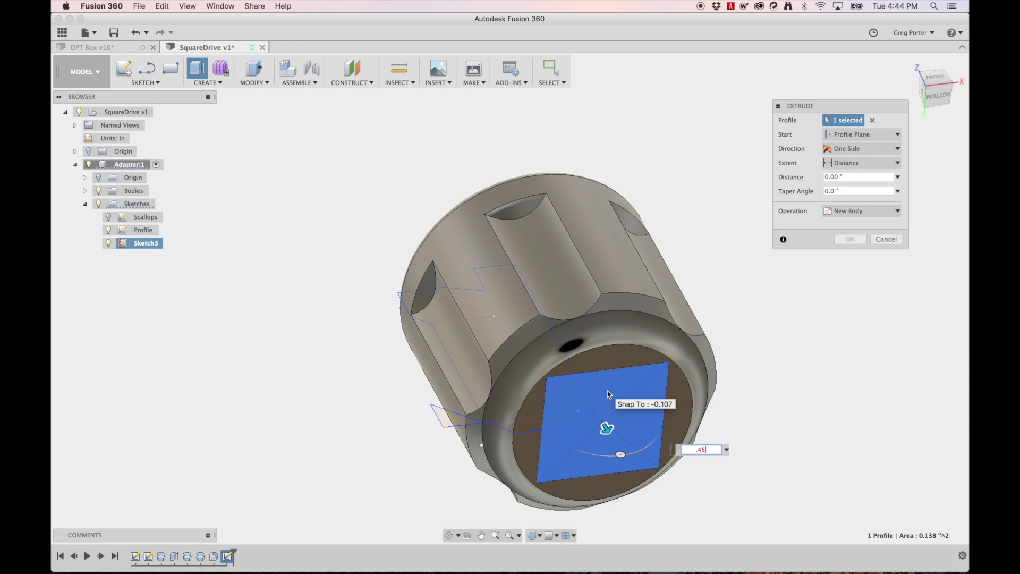
key(Return)
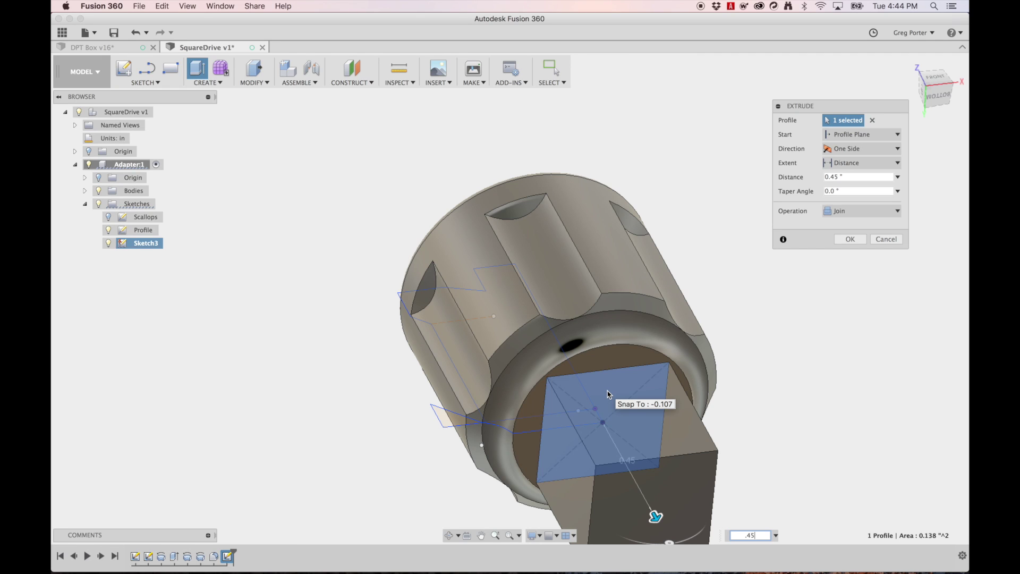
key(Return)
- Chamfer the four long corner edges of the square drive with an equal distance of 0.025 in
scroll(609, 394, down, 5)
scroll(609, 394, right, 5)
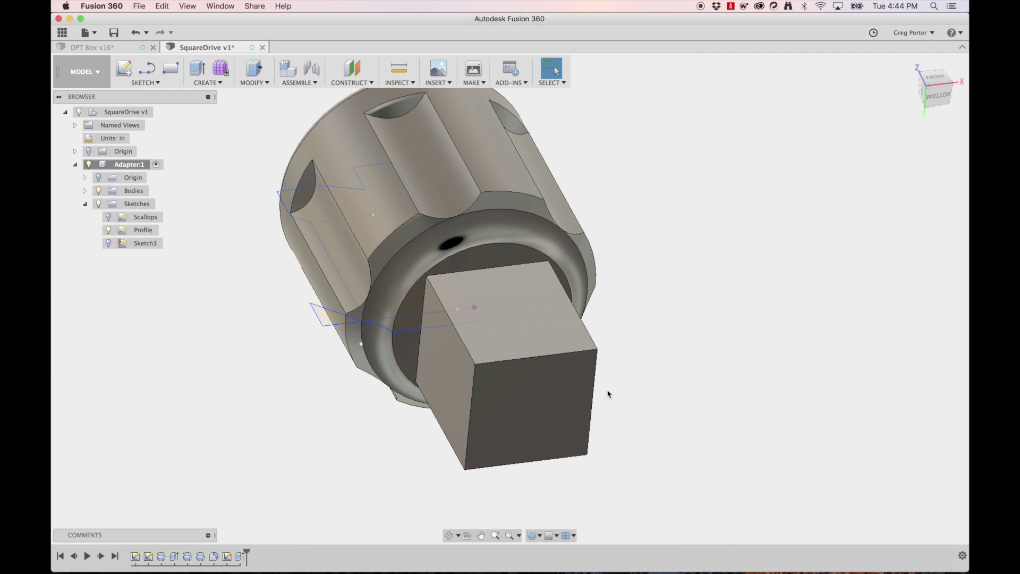
scroll(609, 395, right, 1)
scroll(609, 394, down, 1)
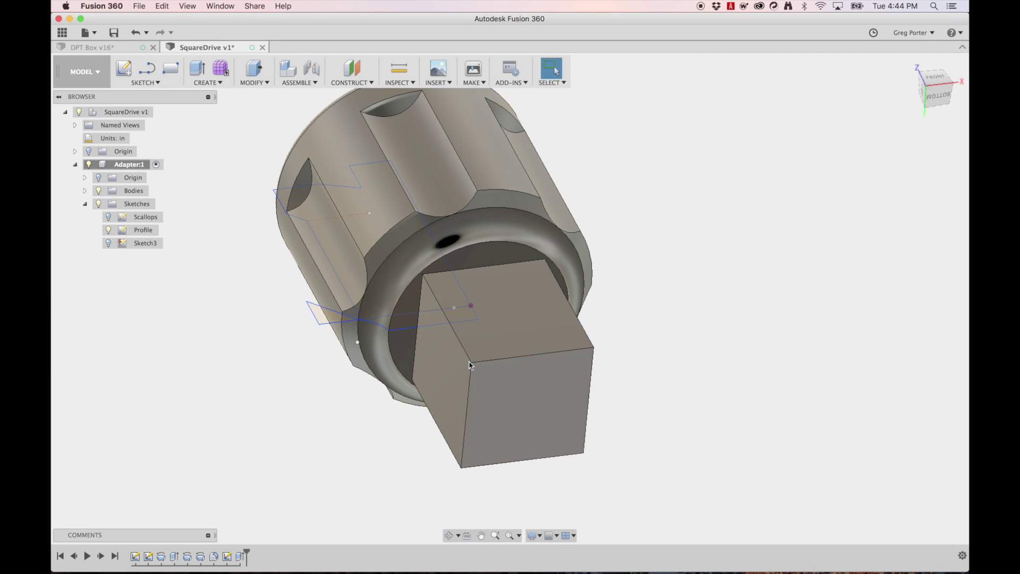
click(245, 82)
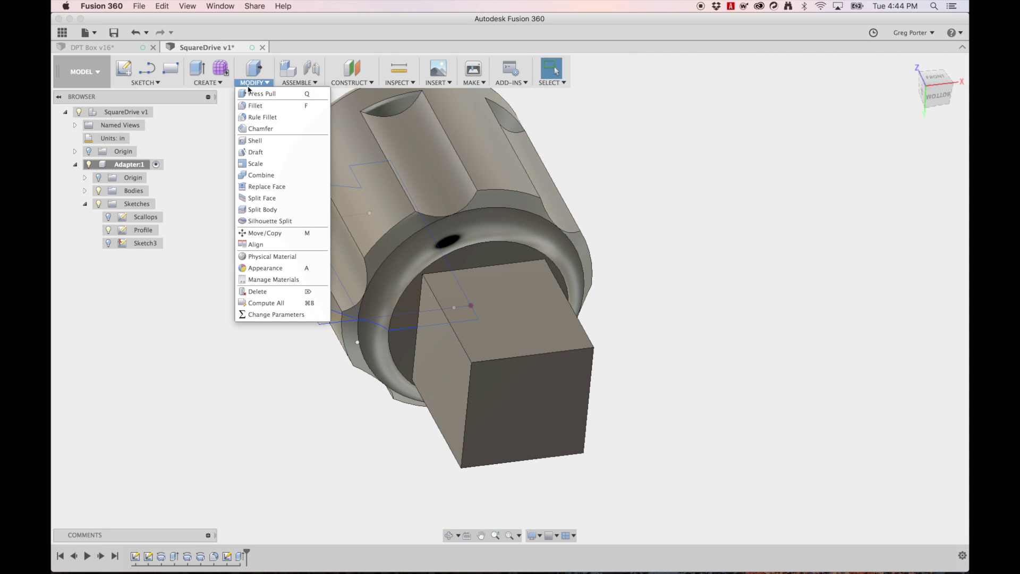
click(269, 127)
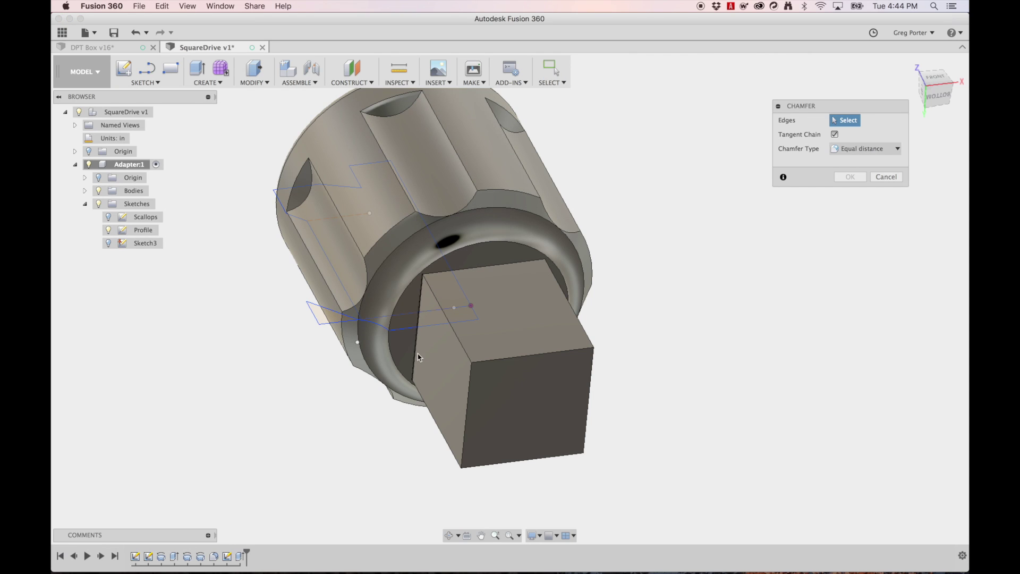
click(456, 338)
click(583, 334)
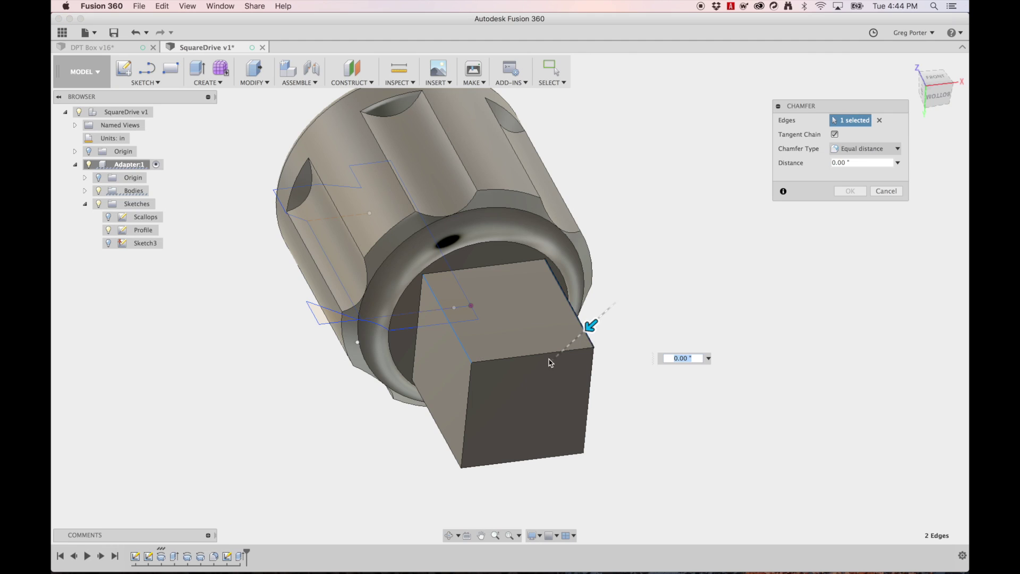
click(456, 462)
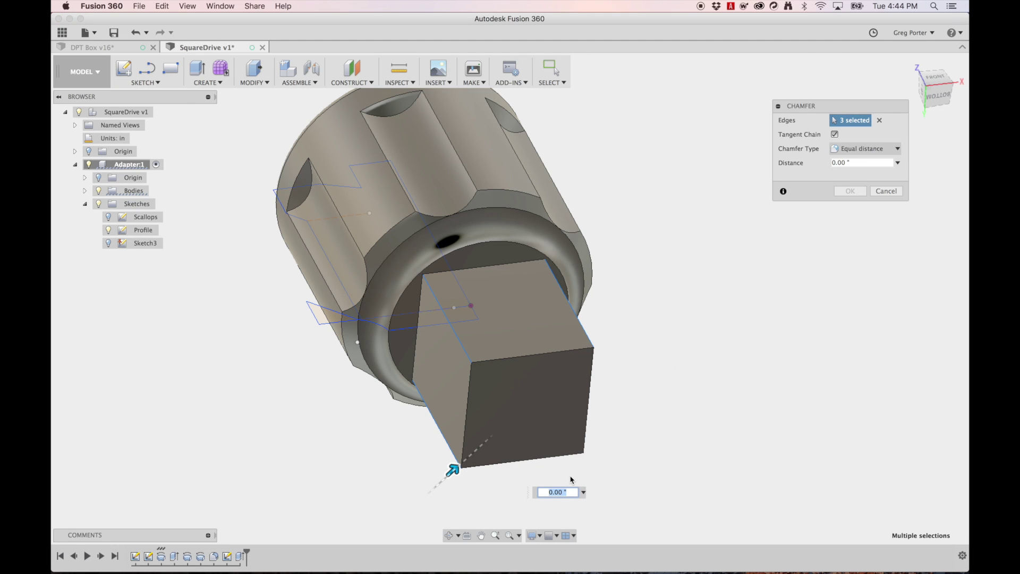
shift+middle_drag(569, 480, 570, 480)
shift+scroll(547, 468, left, 2)
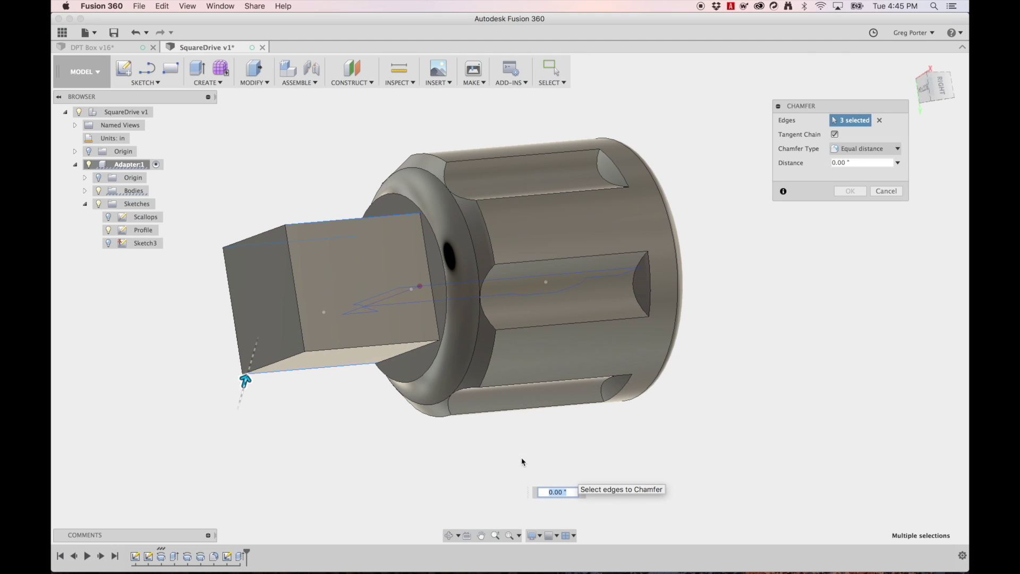
click(361, 352)
mouse_move(360, 349)
mouse_down()
mouse_move(348, 337)
mouse_move(350, 354)
mouse_up()
click(347, 349)
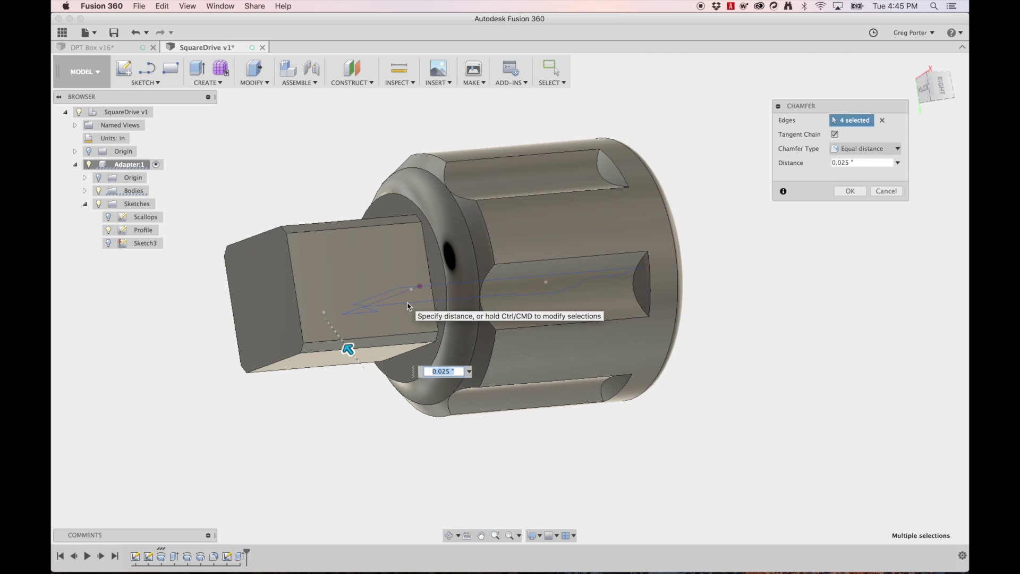
key(Return)
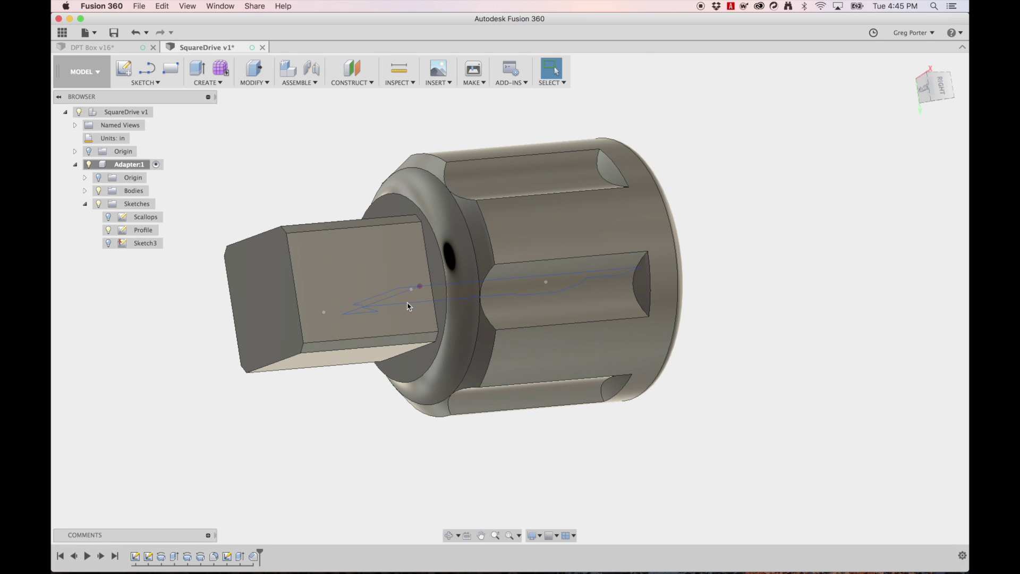
- Start a new sketch on the vertical YZ origin plane through the adapter's center
shift+middle_drag(409, 306, 466, 431)
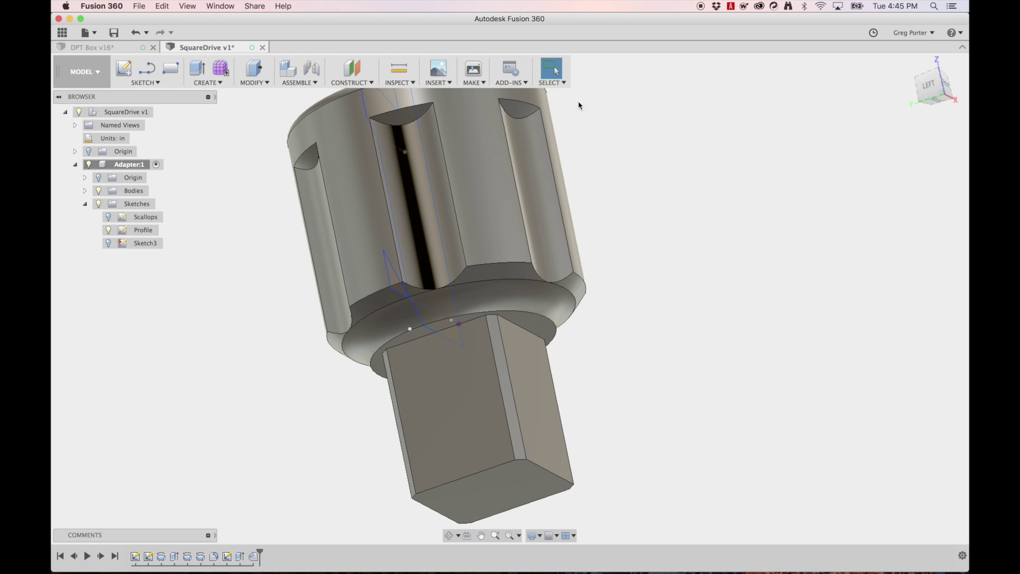
click(124, 69)
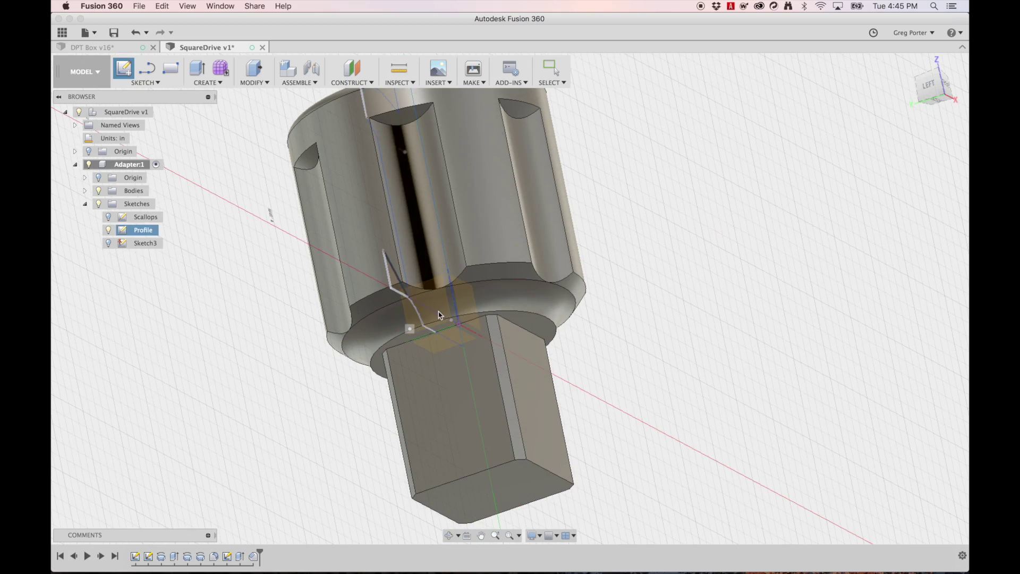
shift+middle_drag(533, 355, 535, 357)
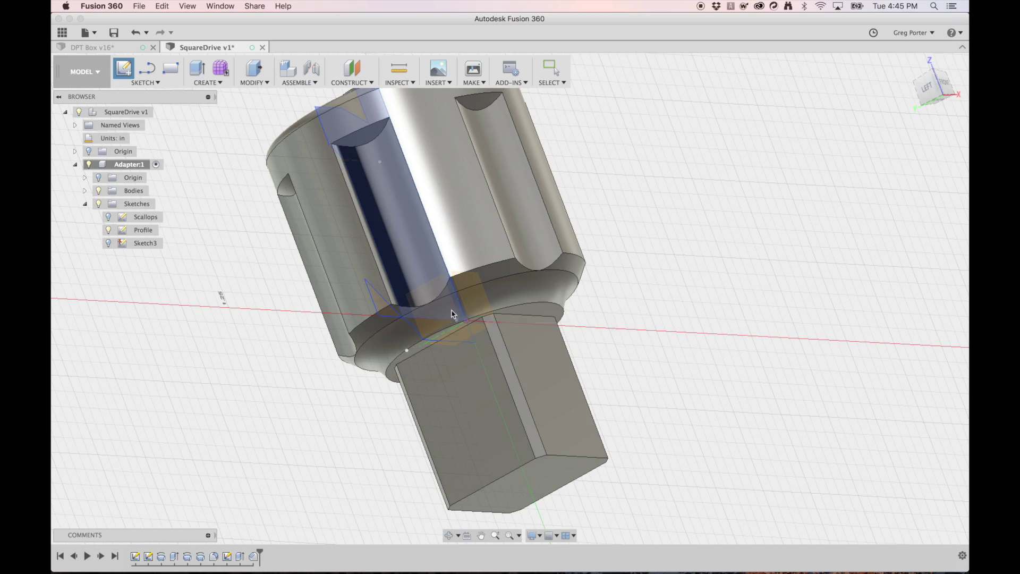
mouse_move(452, 313)
shift+middle_down()
mouse_move(455, 329)
mouse_move(400, 277)
shift+middle_up()
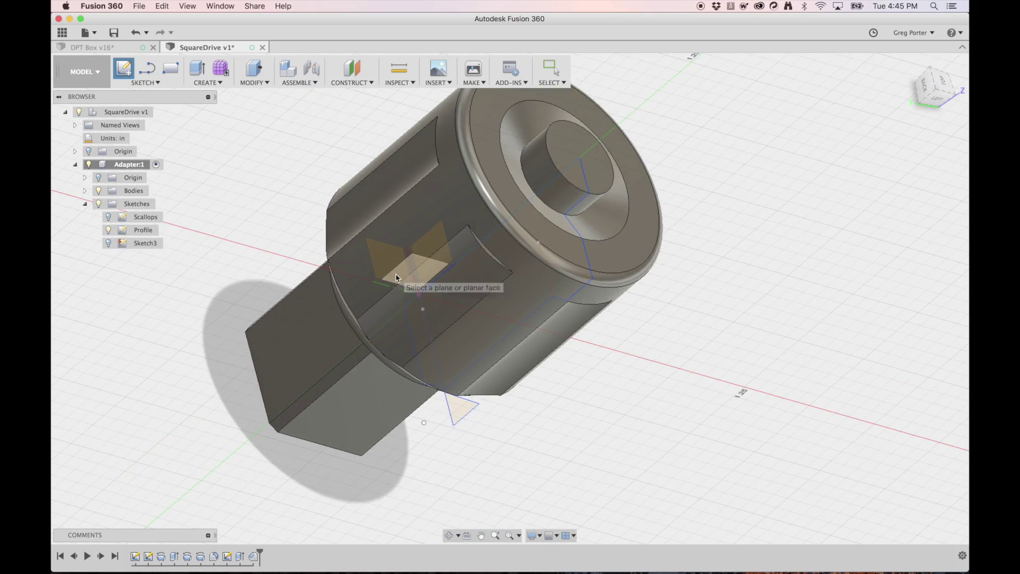
click(397, 277)
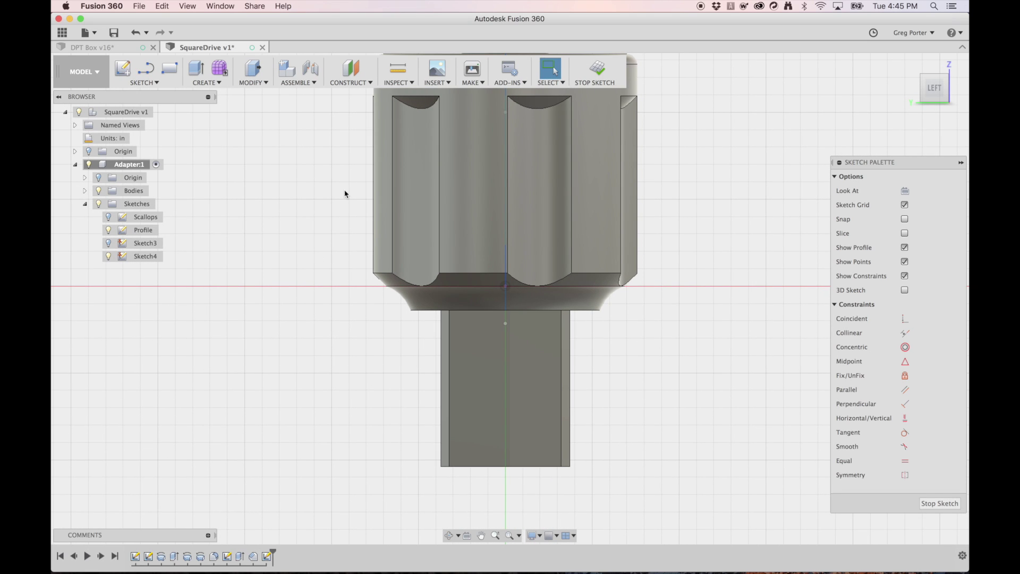
- Draw a horizontal line of length .32/2 in from the midpoint of the square drive's bottom edge toward its outer side
key(l)
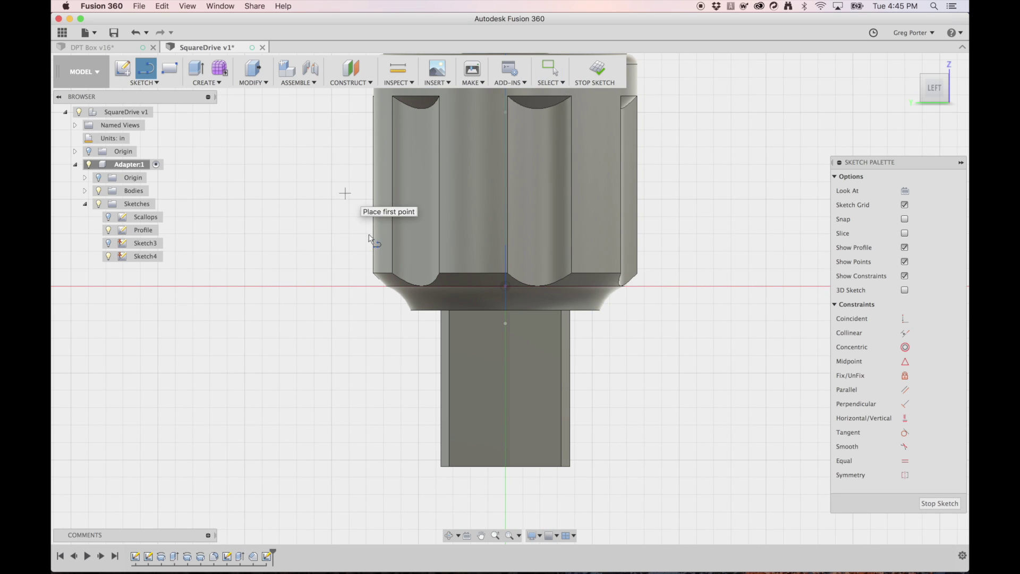
click(506, 467)
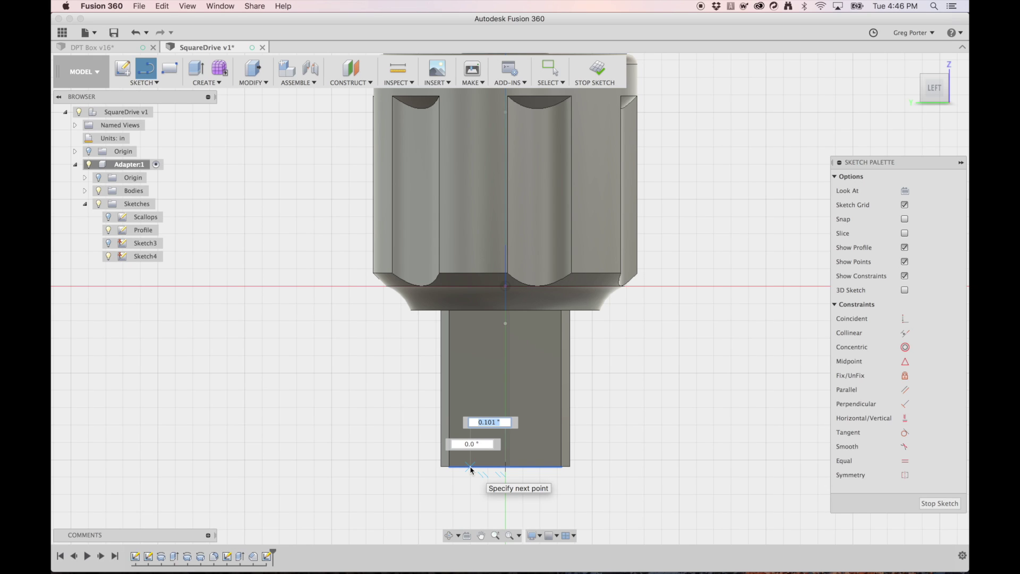
text(.32)
key(Tab)
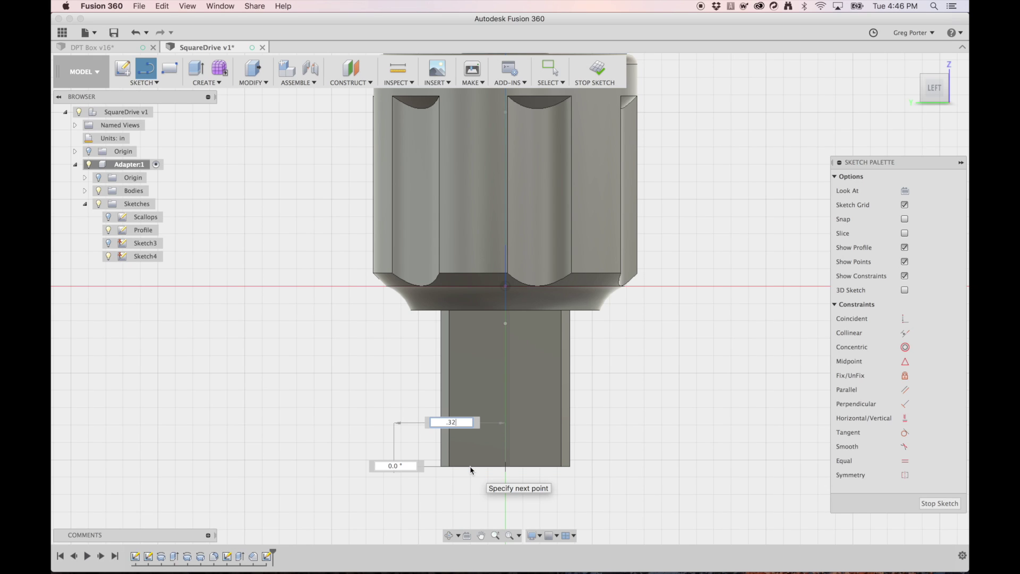
text(/2)
key(Tab)
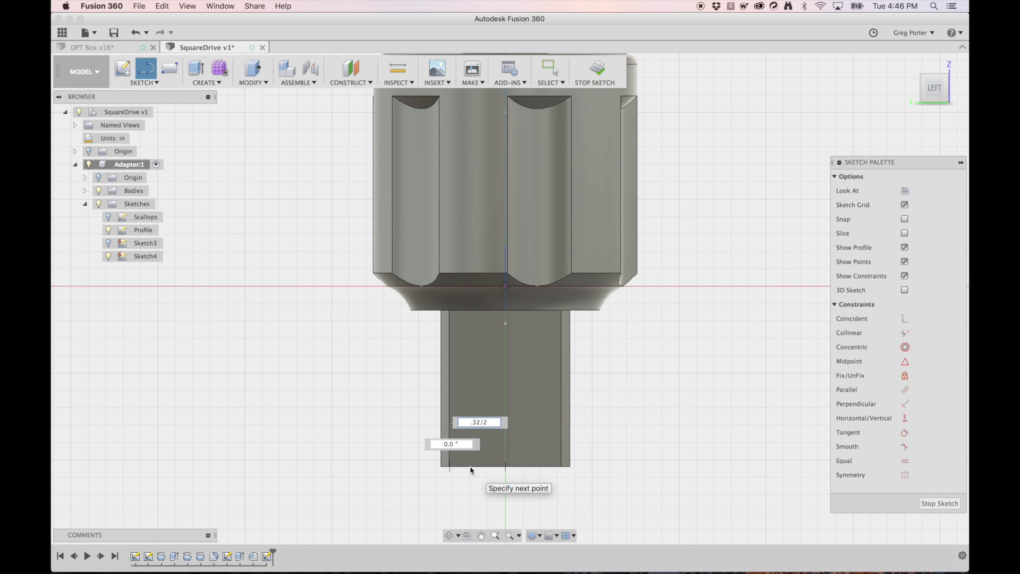
key(Return)
key(Escape)
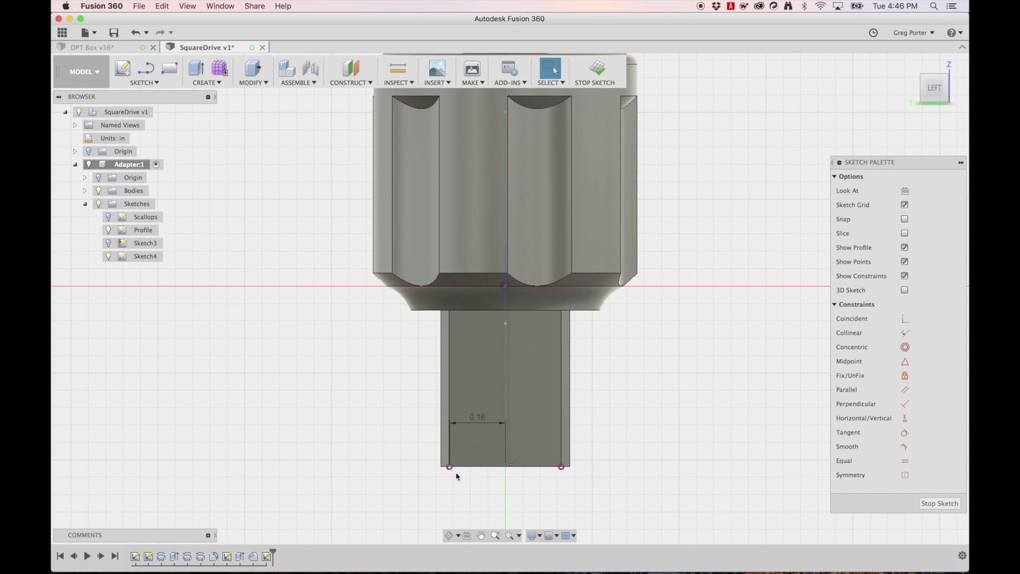
- Draw a closed triangle from the 0.16 in line's outer end, with its first side about 0.201 in long at 45 degrees and a vertical outer side
key(l)
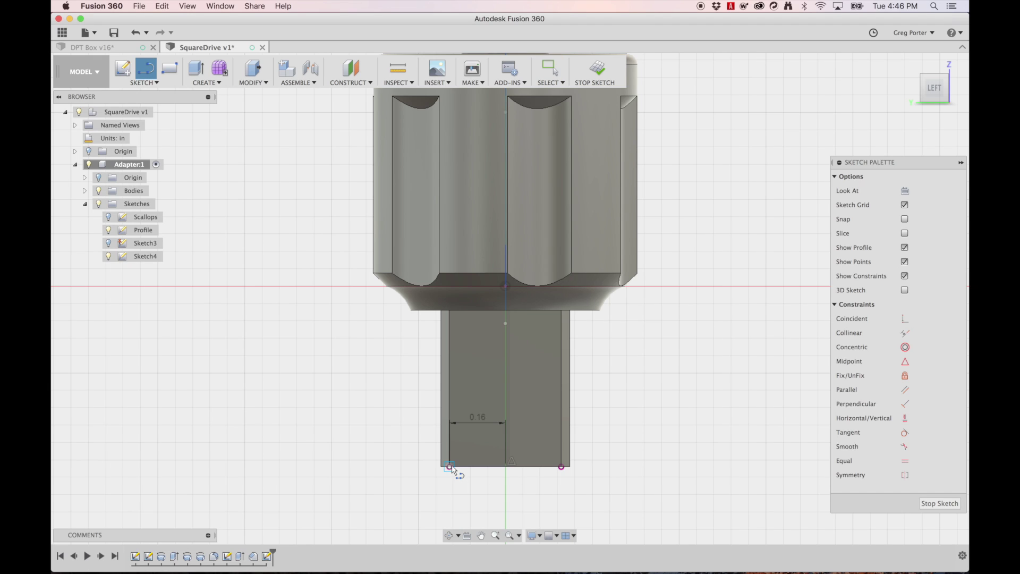
click(449, 467)
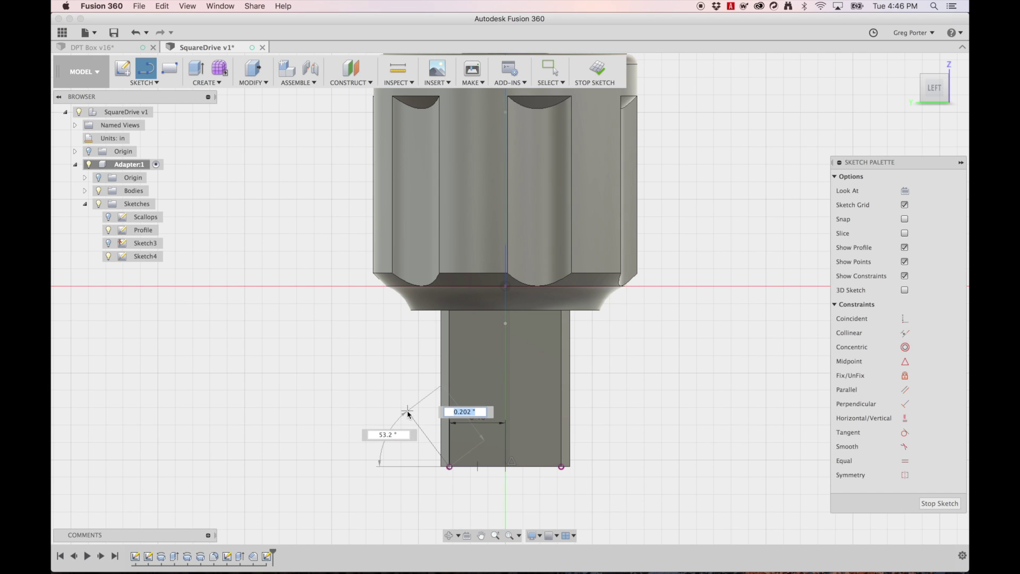
key(Tab)
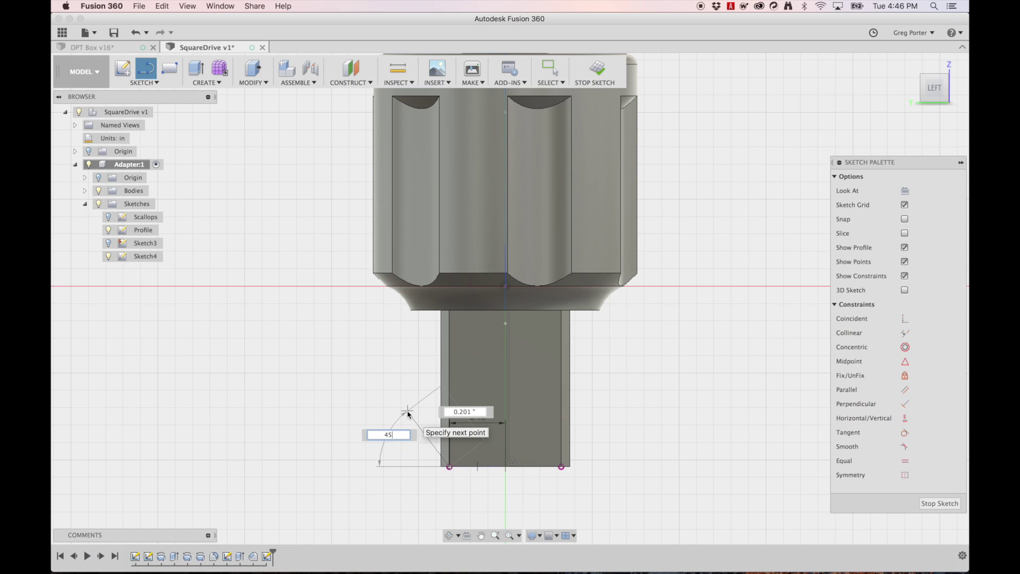
text(45)
key(Tab)
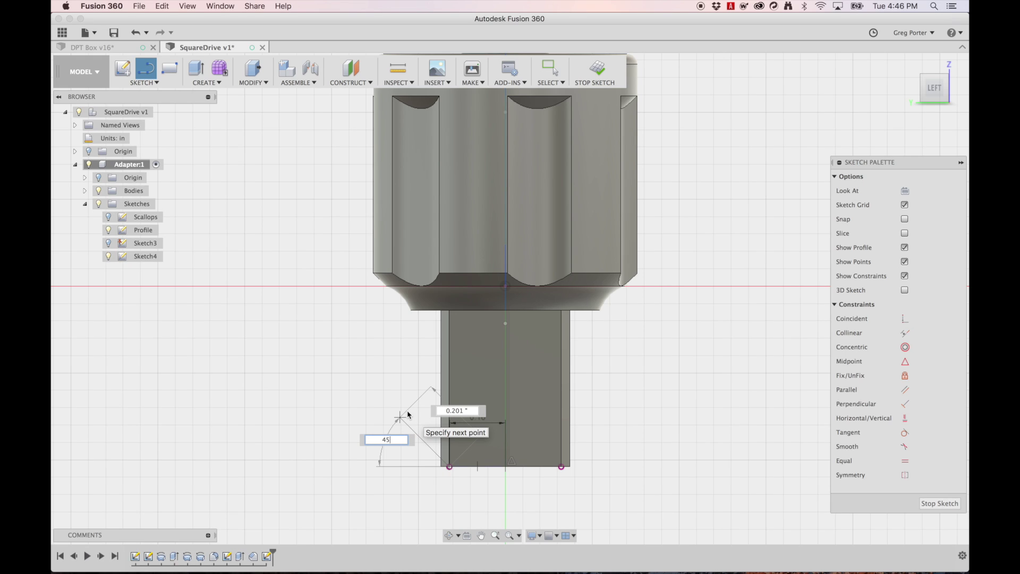
key(Tab)
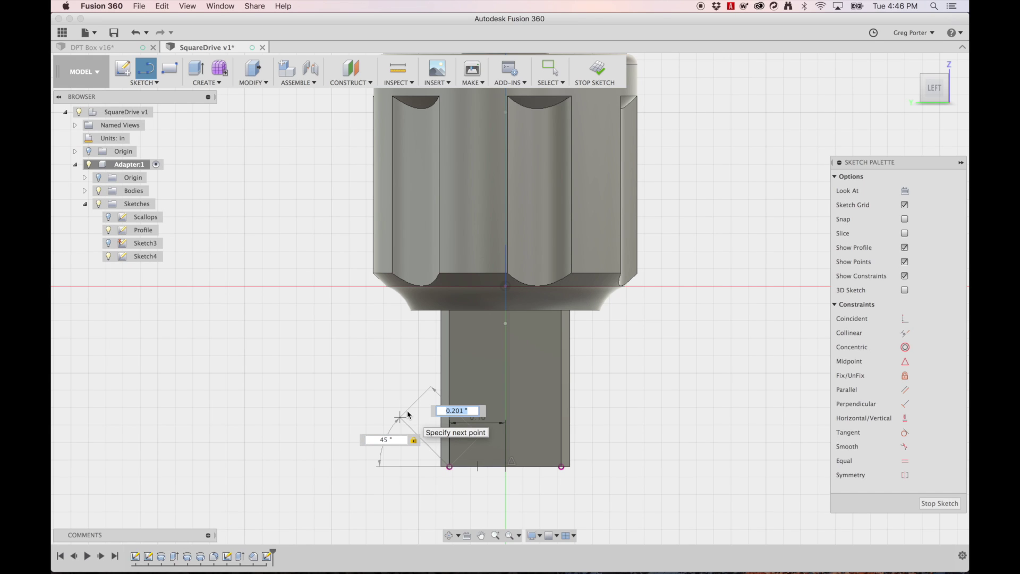
click(407, 411)
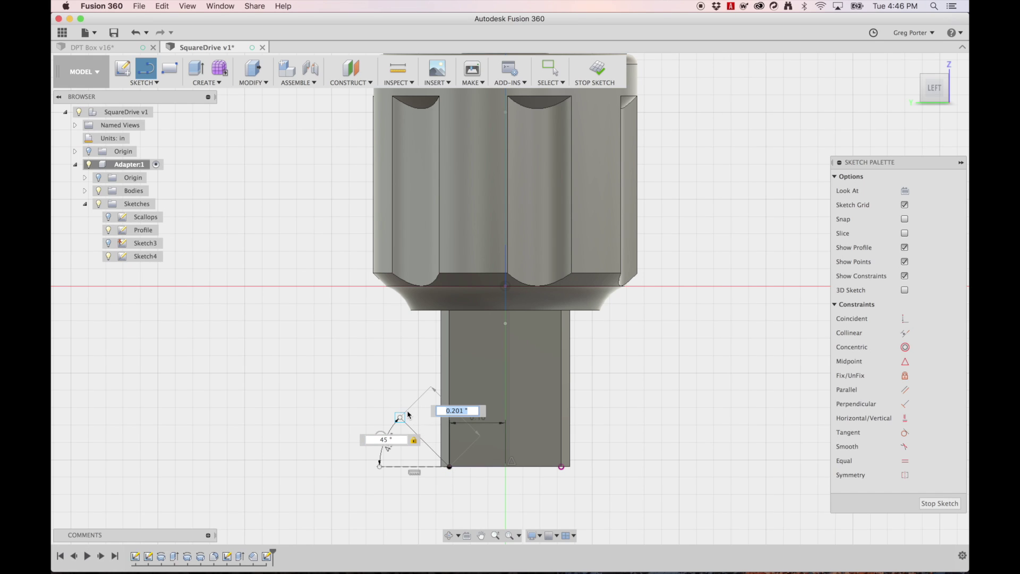
click(400, 482)
click(449, 466)
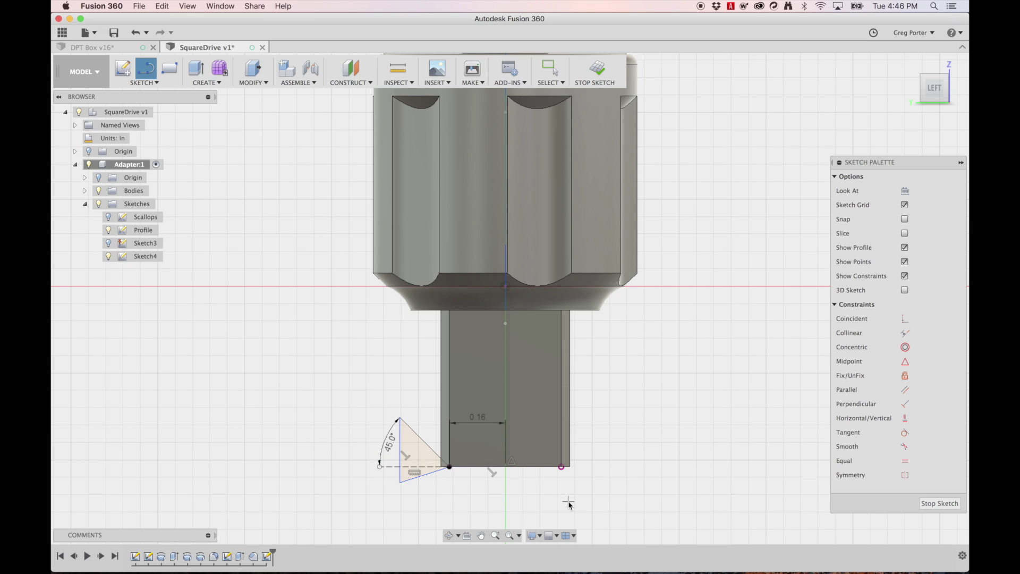
shift+scroll(569, 504, down, 5)
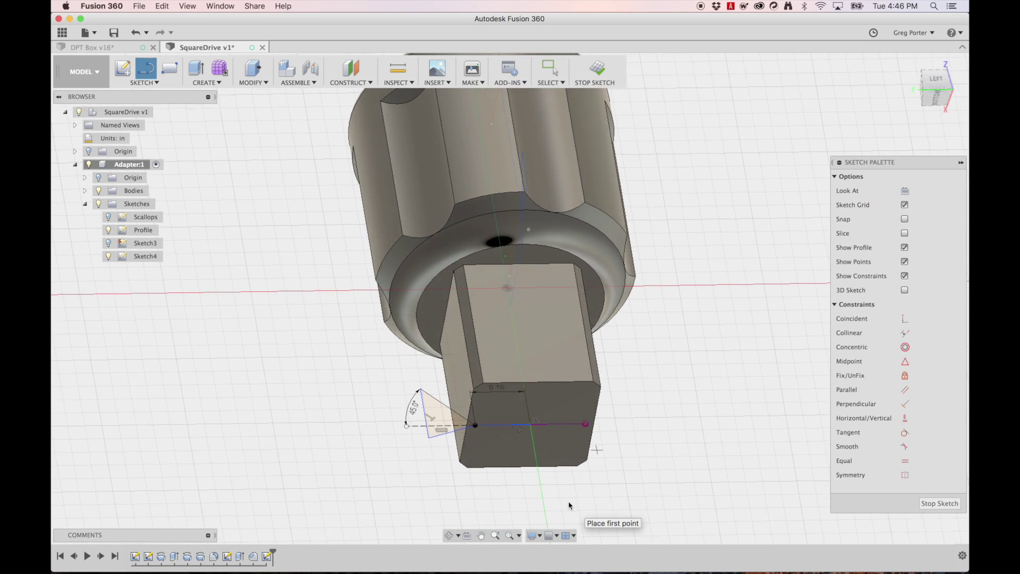
shift+scroll(568, 505, down, 5)
shift+scroll(568, 505, up, 5)
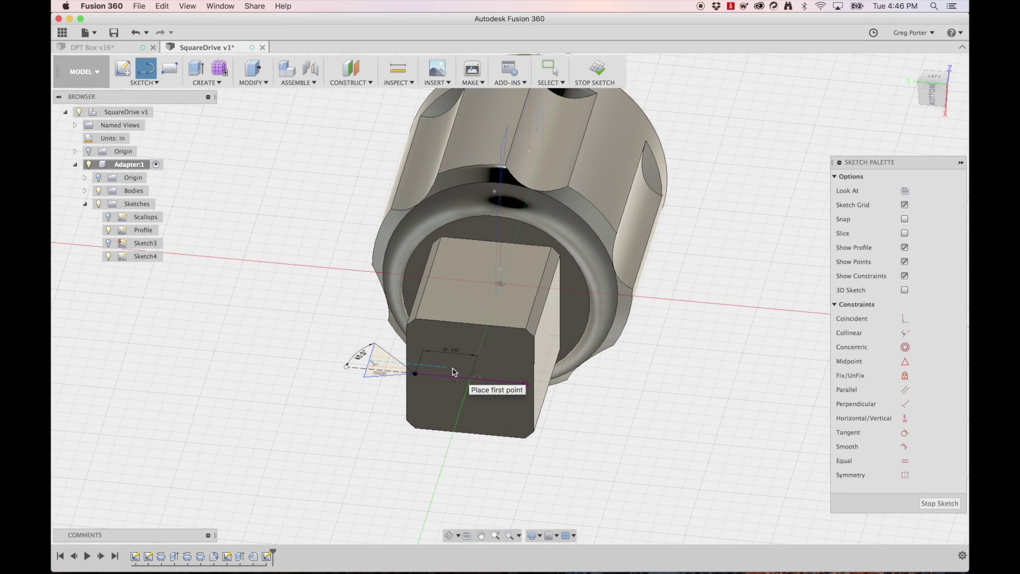
scroll(451, 370, up, 6)
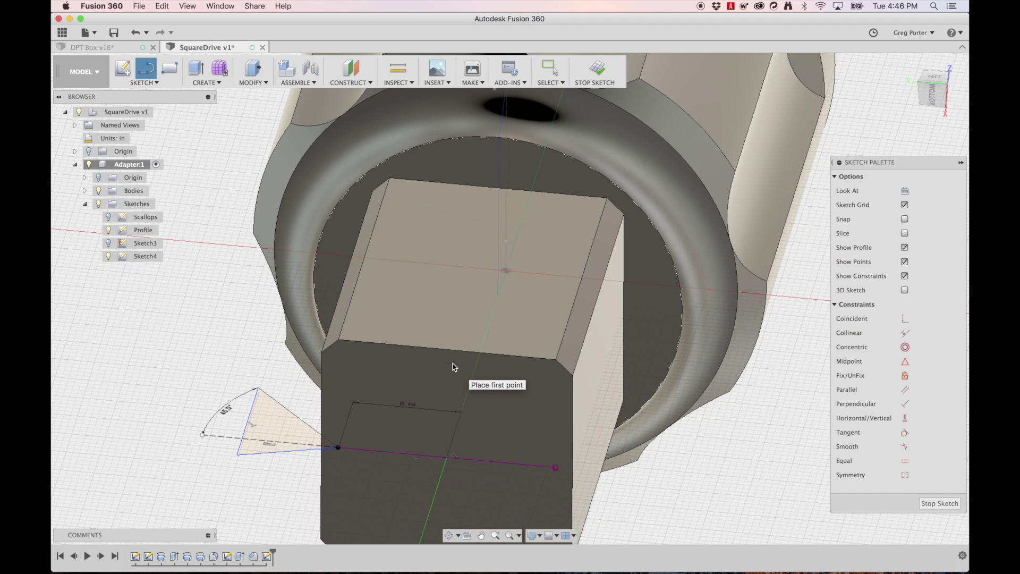
shift+scroll(422, 417, up, 5)
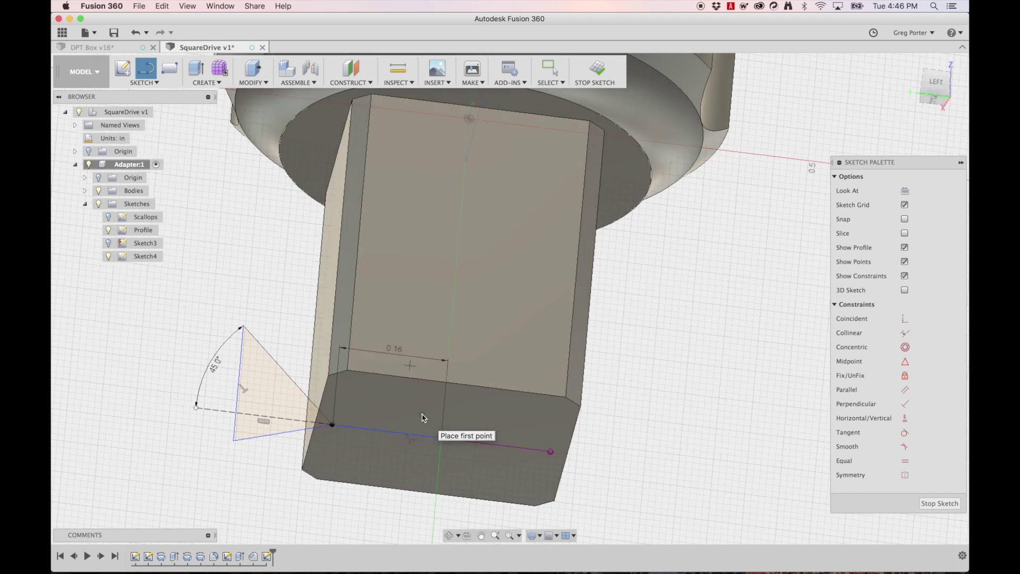
shift+scroll(423, 417, up, 5)
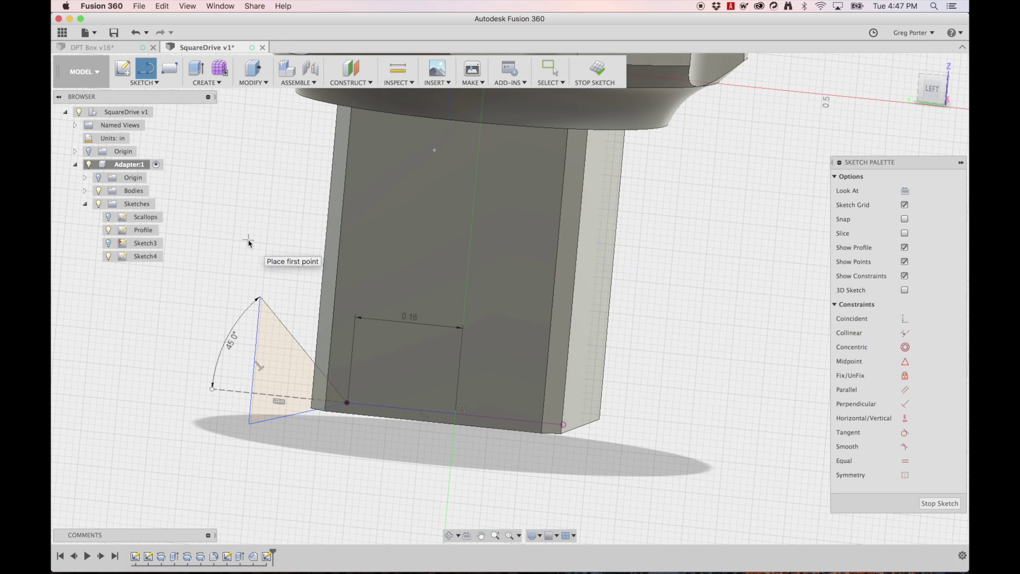
- Finish the sketch and revolve-cut the triangular profile 360° about the adapter's vertical centerline to bevel the square drive's end
click(591, 74)
click(278, 356)
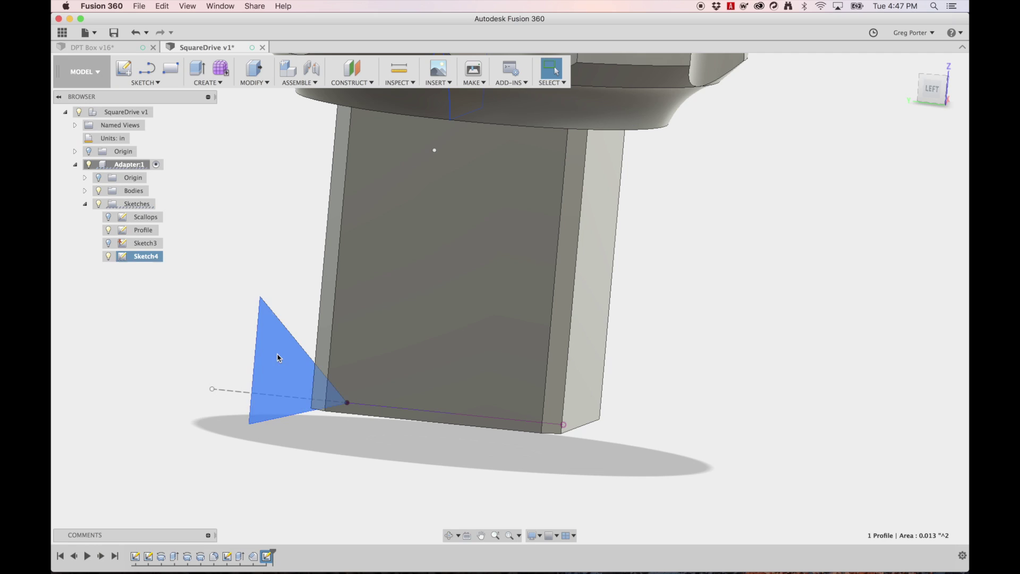
click(216, 84)
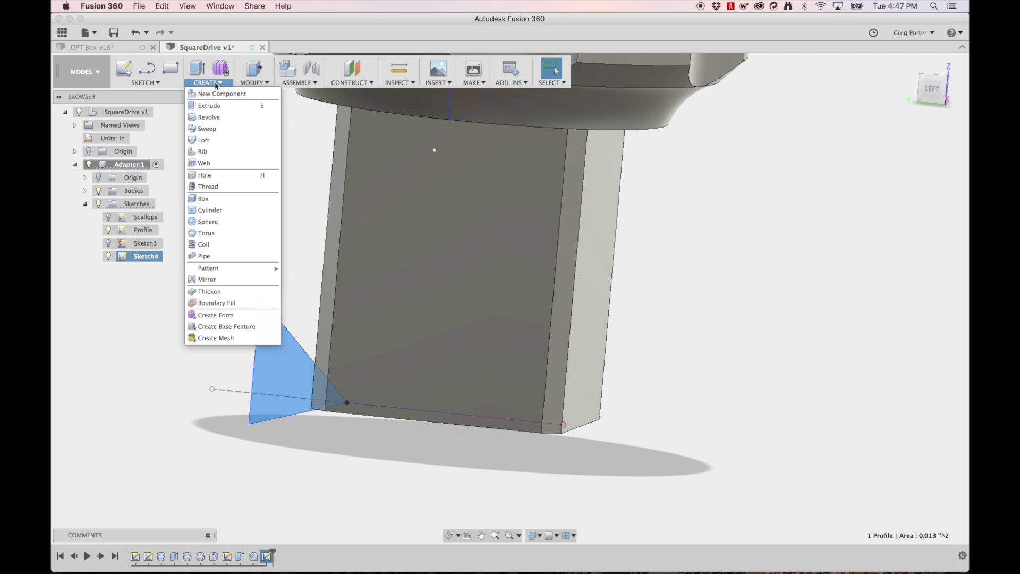
click(220, 117)
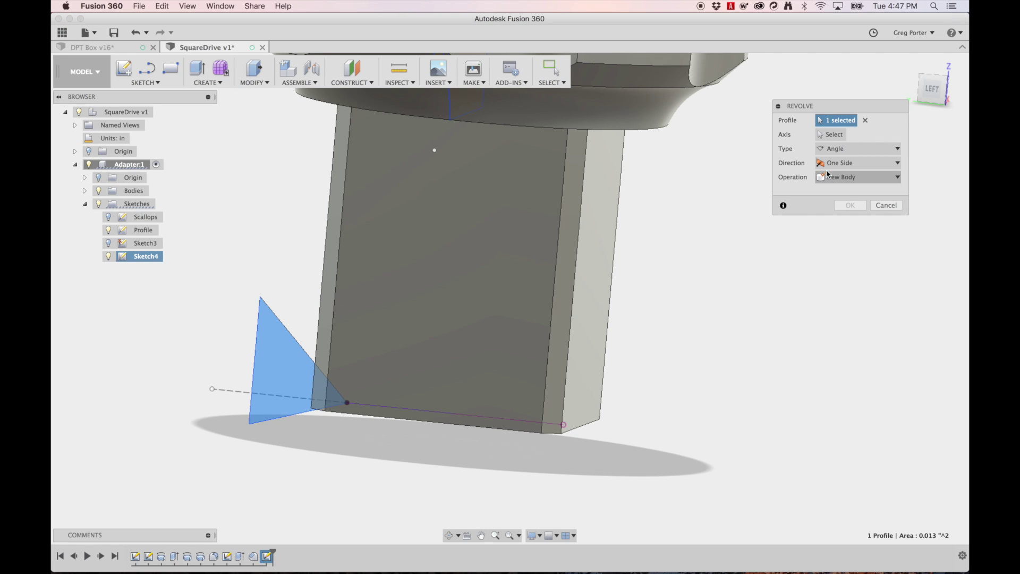
click(831, 134)
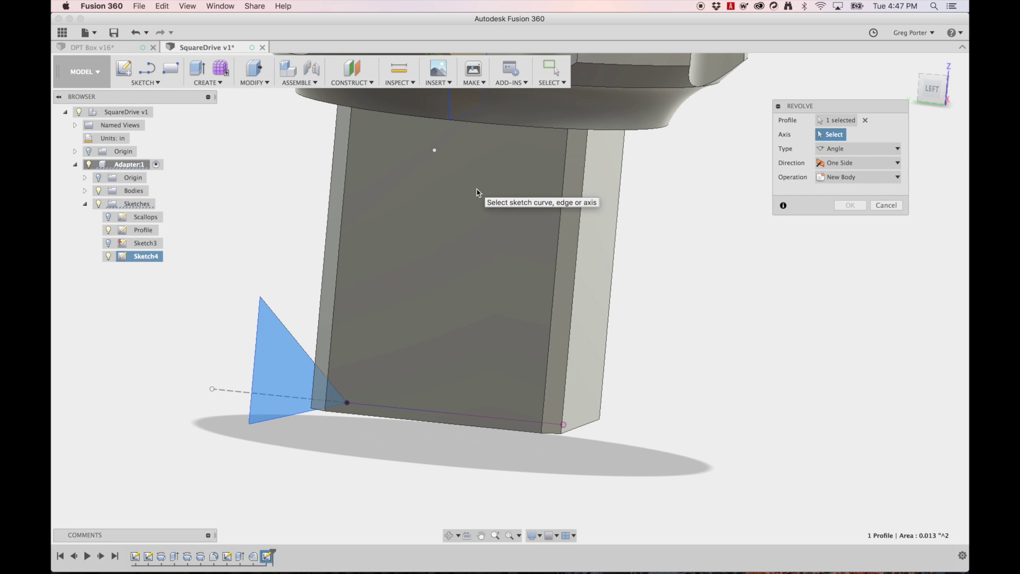
shift+scroll(476, 191, up, 3)
scroll(476, 190, up, 4)
scroll(476, 191, down, 2)
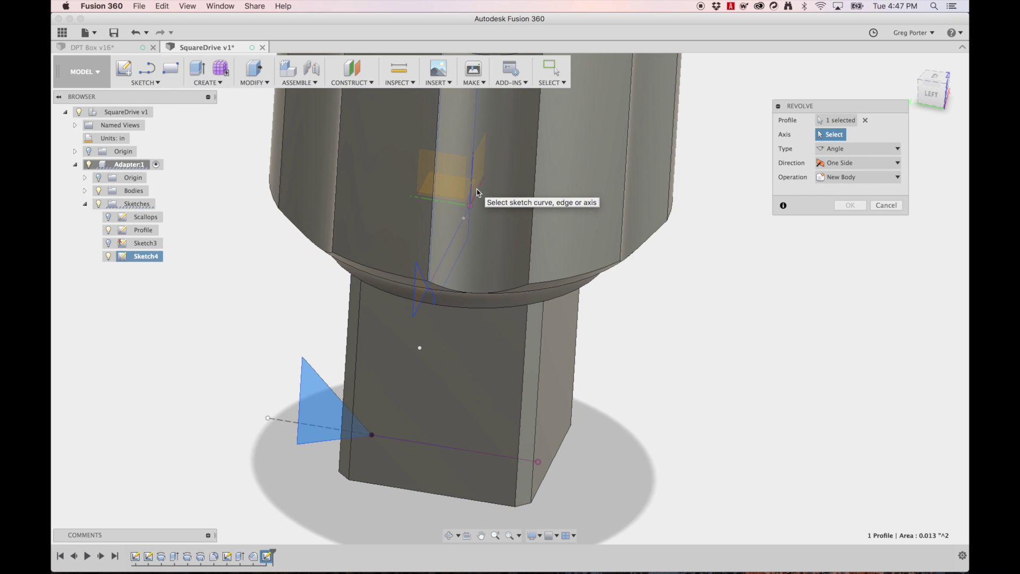
click(472, 176)
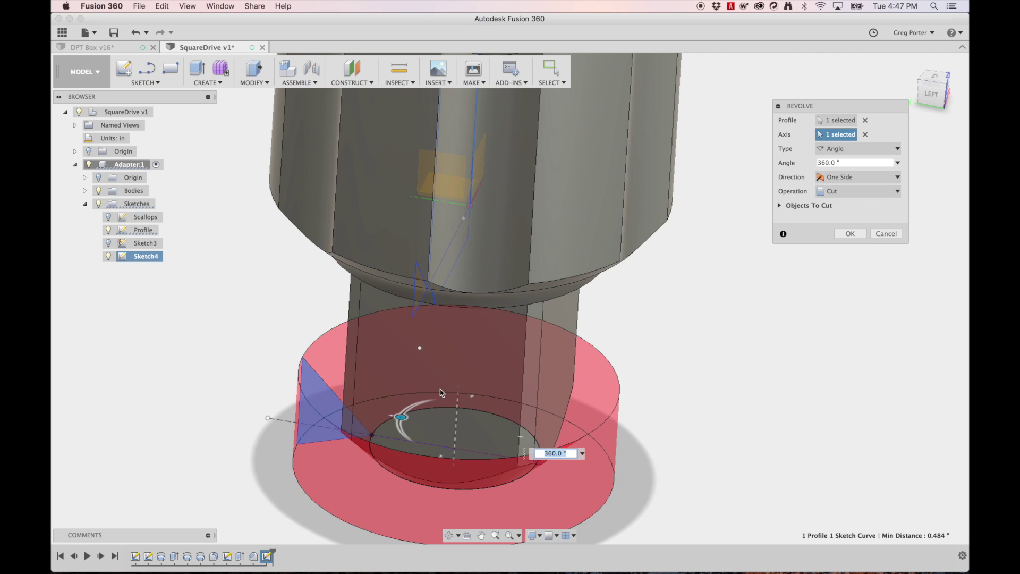
shift+scroll(440, 392, up, 3)
shift+scroll(440, 392, up, 4)
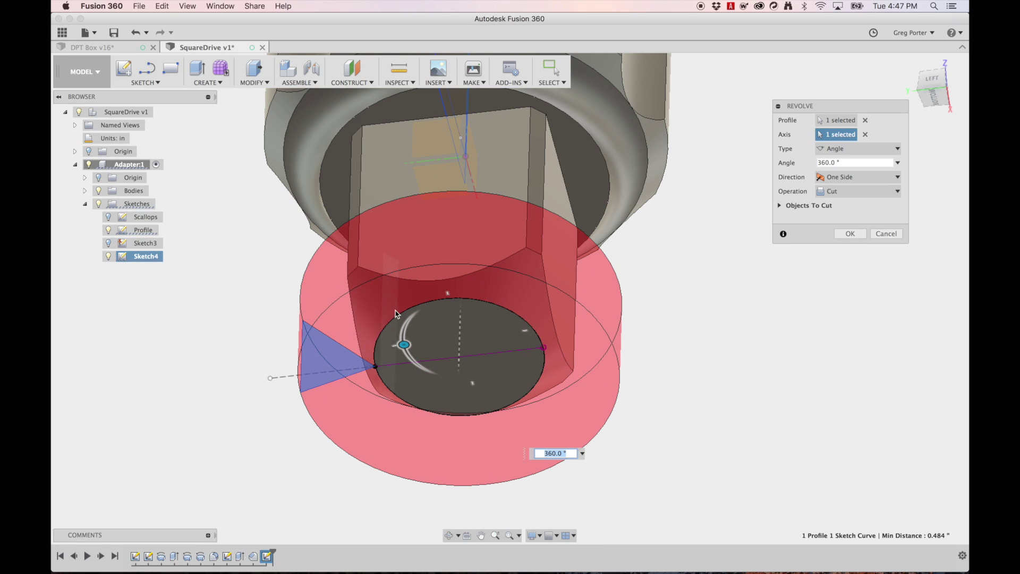
click(859, 236)
- Examine the beveled end of the square drive and the whole adapter from below and from several sides
shift+scroll(423, 356, down, 2)
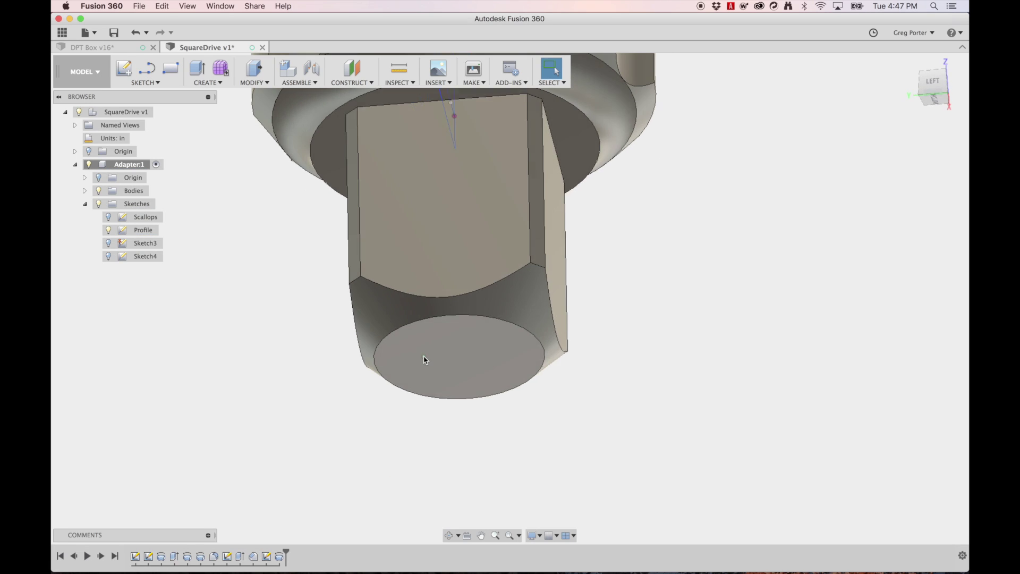
shift+scroll(423, 356, up, 4)
shift+scroll(423, 356, down, 5)
scroll(423, 356, down, 3)
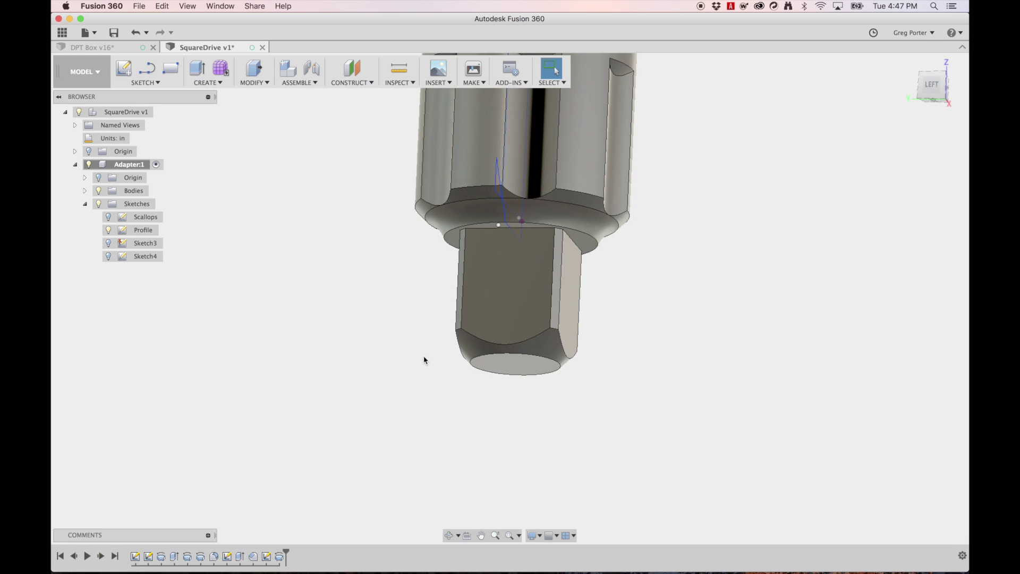
scroll(424, 356, up, 3)
shift+scroll(424, 360, down, 8)
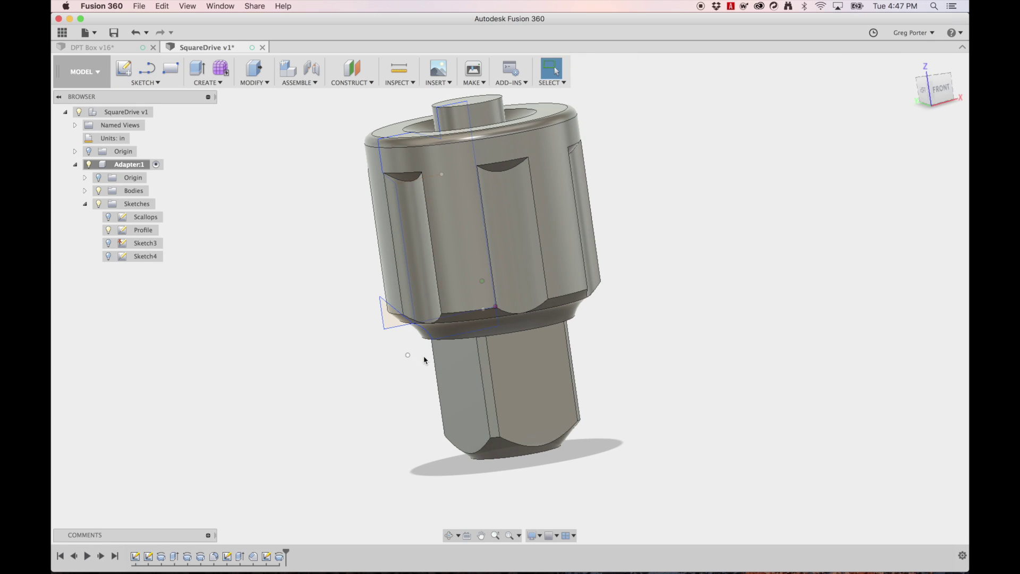
shift+scroll(424, 359, down, 8)
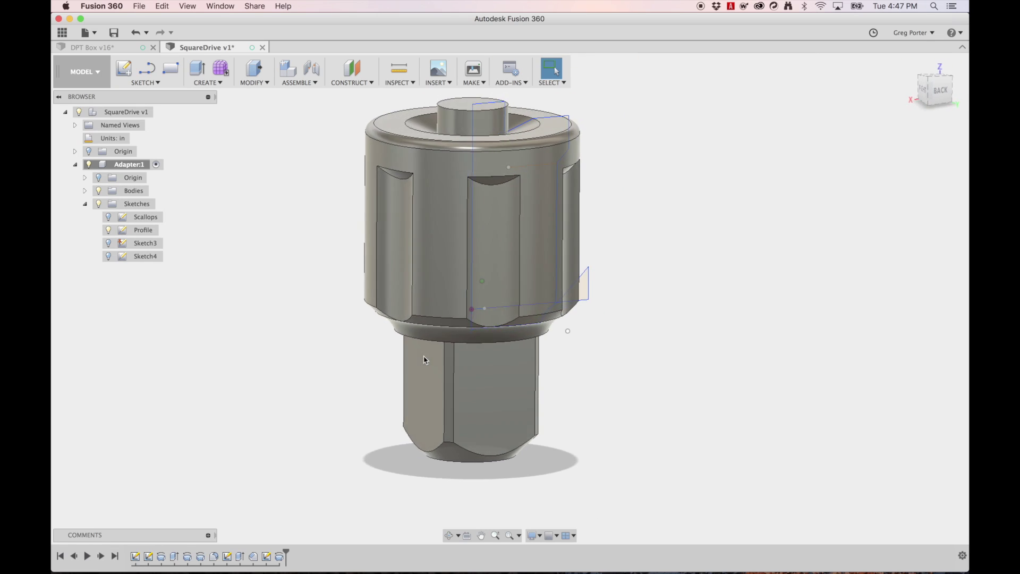
shift+scroll(424, 359, down, 6)
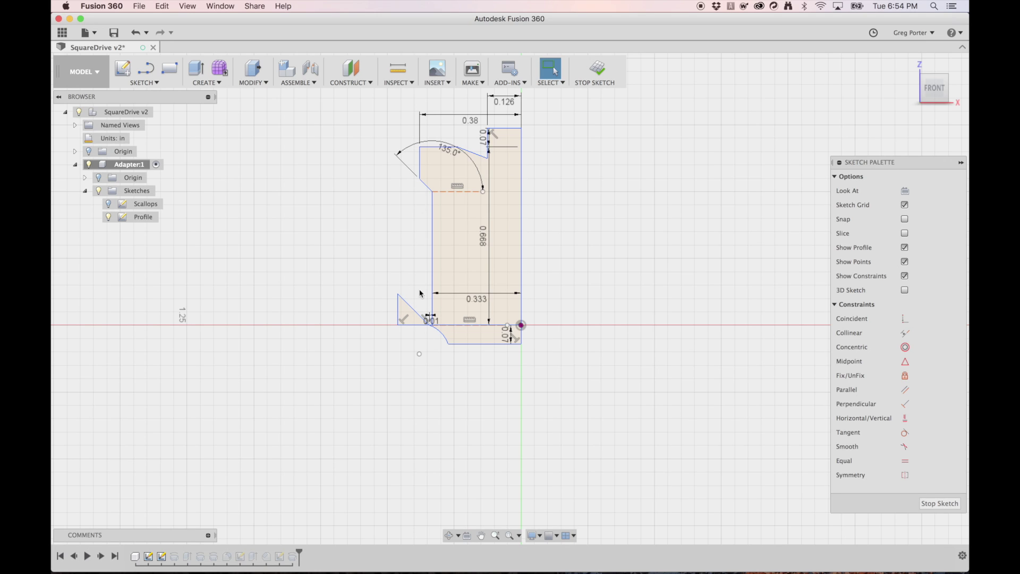
- Draw a vertical construction line in the Profile sketch from the upper body's outer lower corner down to the horizontal baseline
key(l)
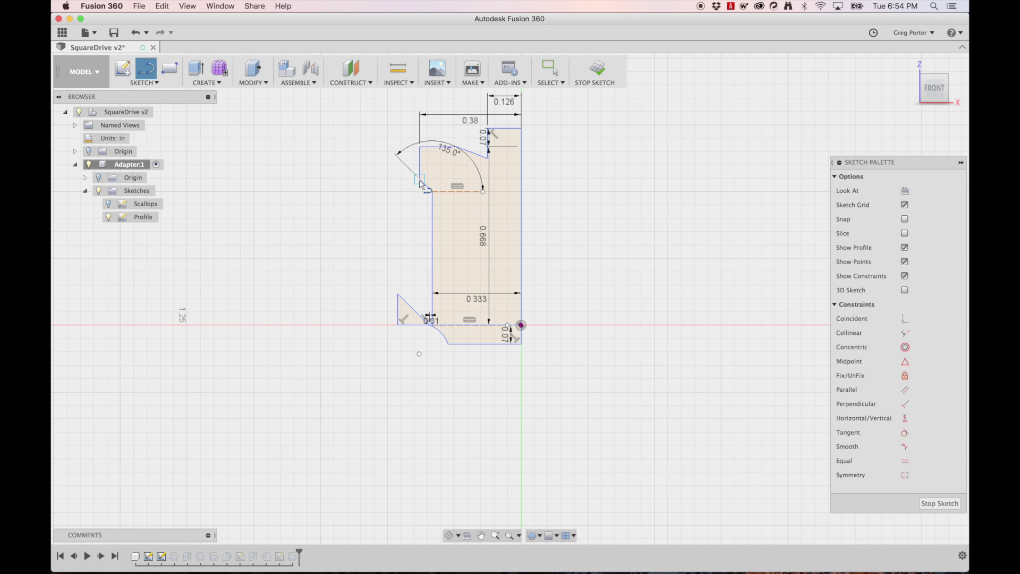
click(426, 185)
double_click(420, 324)
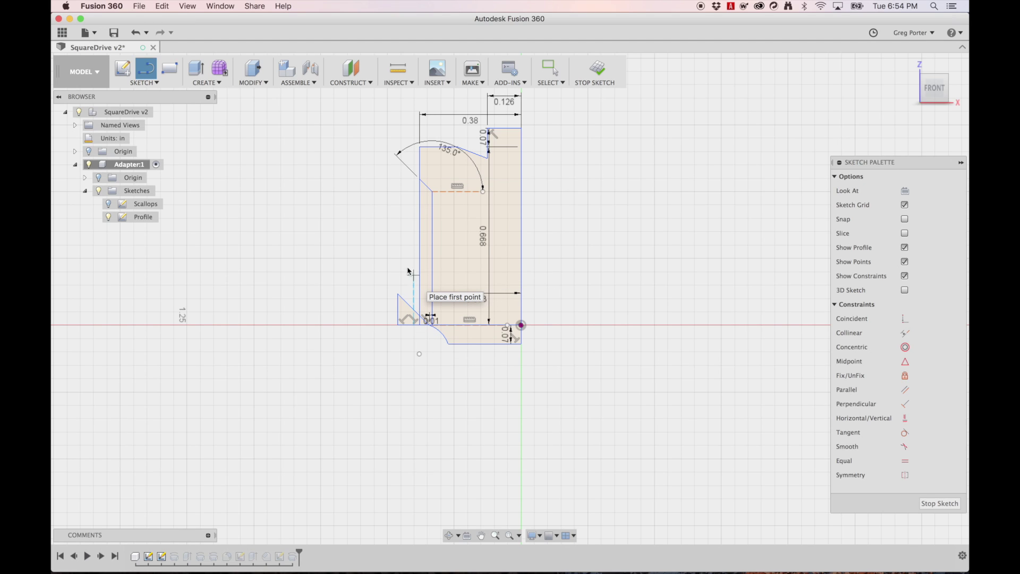
key(Escape)
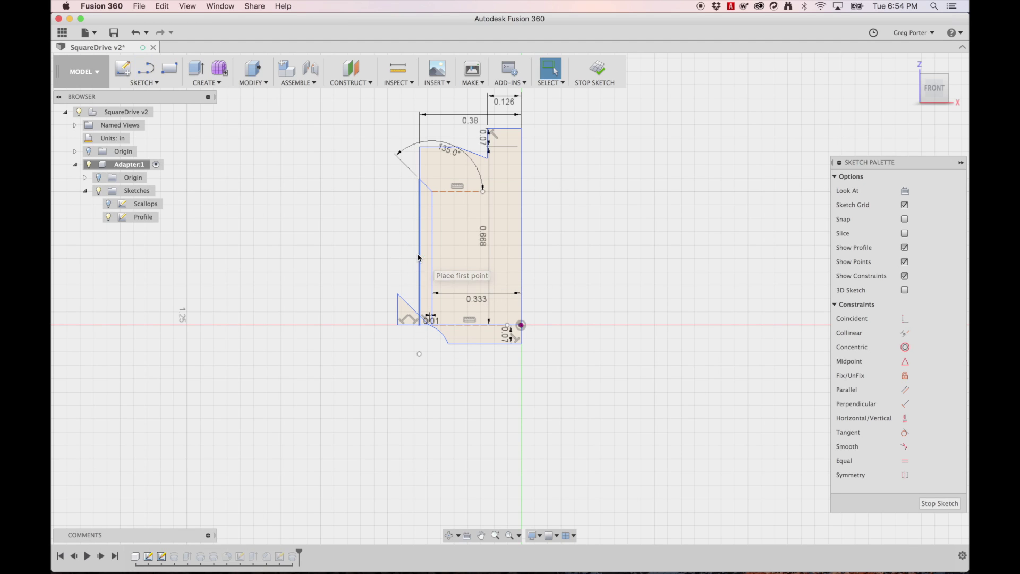
click(419, 259)
key(x)
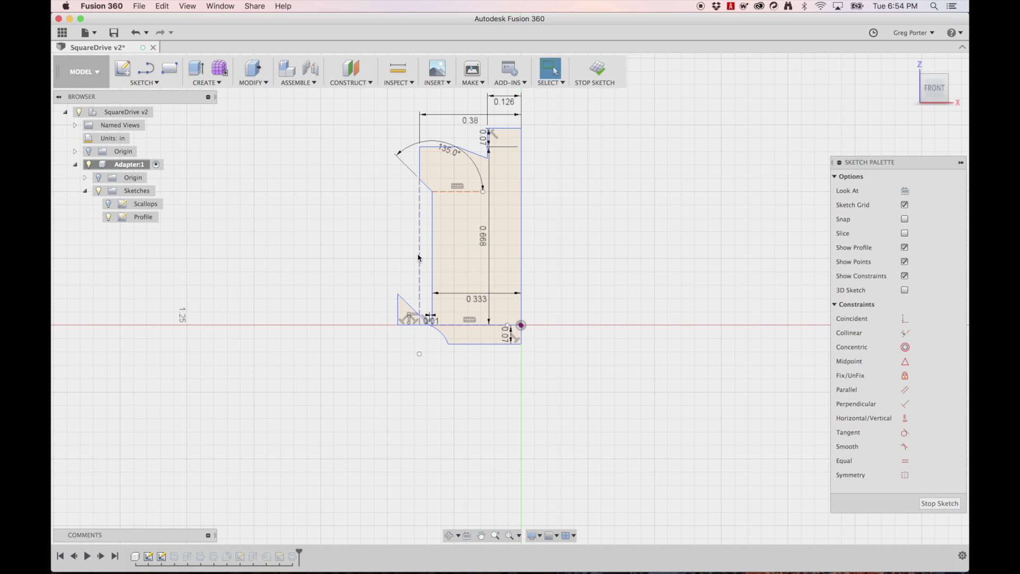
- Draw a 0.01 in diameter circle centered on the vertical construction line
key(c)
click(451, 295)
key(BackSpace)
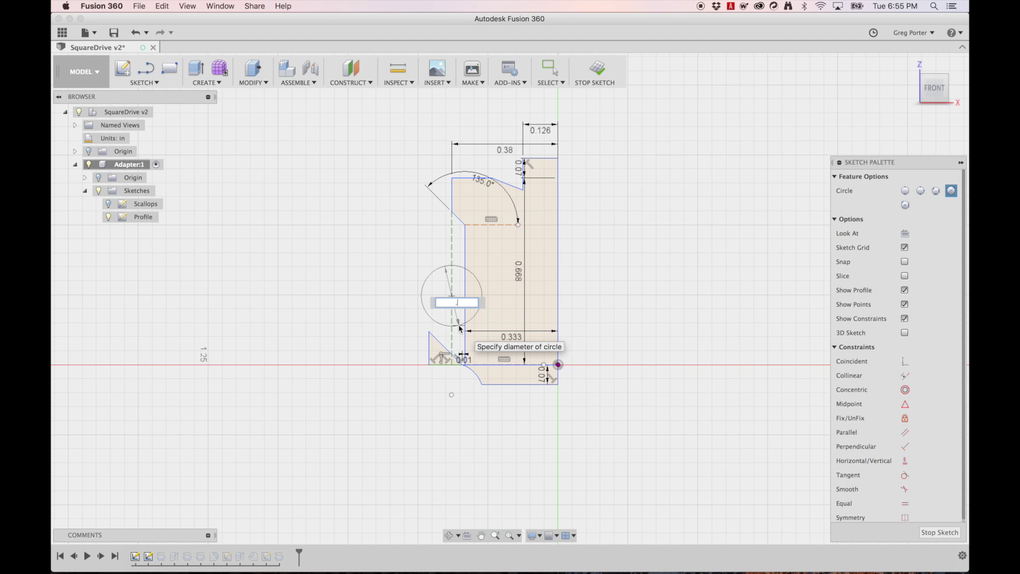
text(.01)
key(Return)
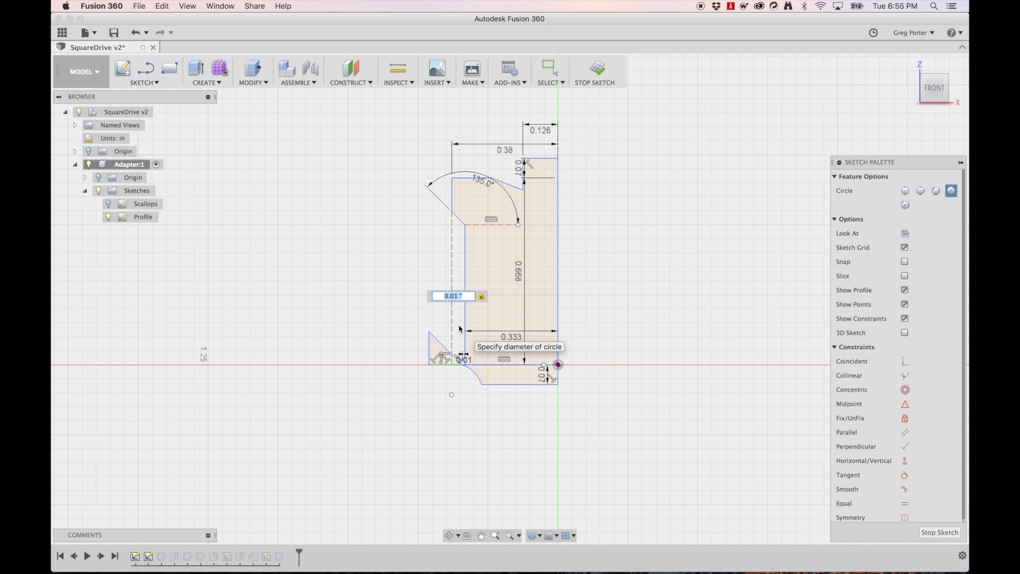
key(Return)
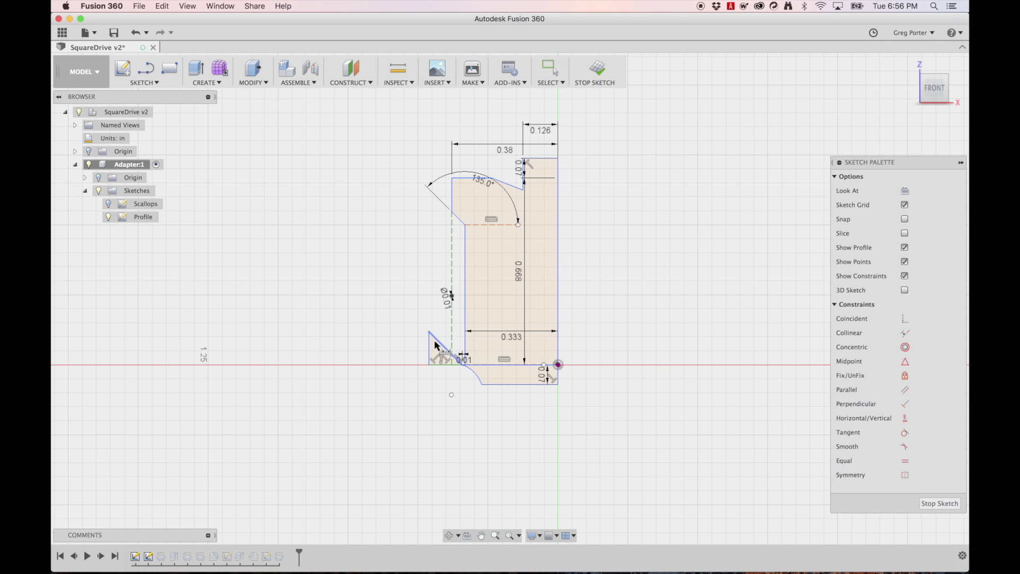
- Dimension the small circle's center 0.3 in above the horizontal baseline
click(450, 305)
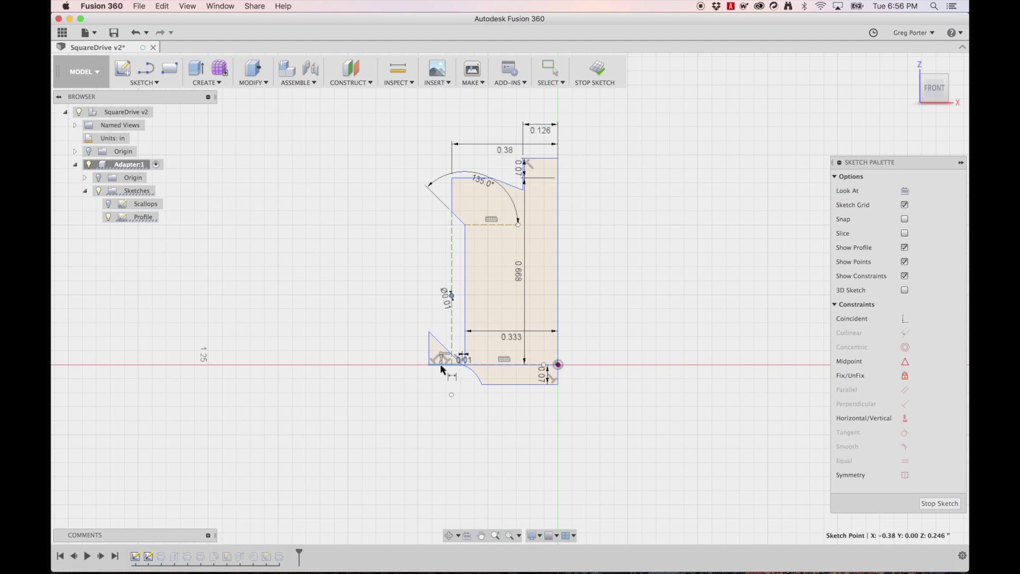
click(440, 364)
click(388, 341)
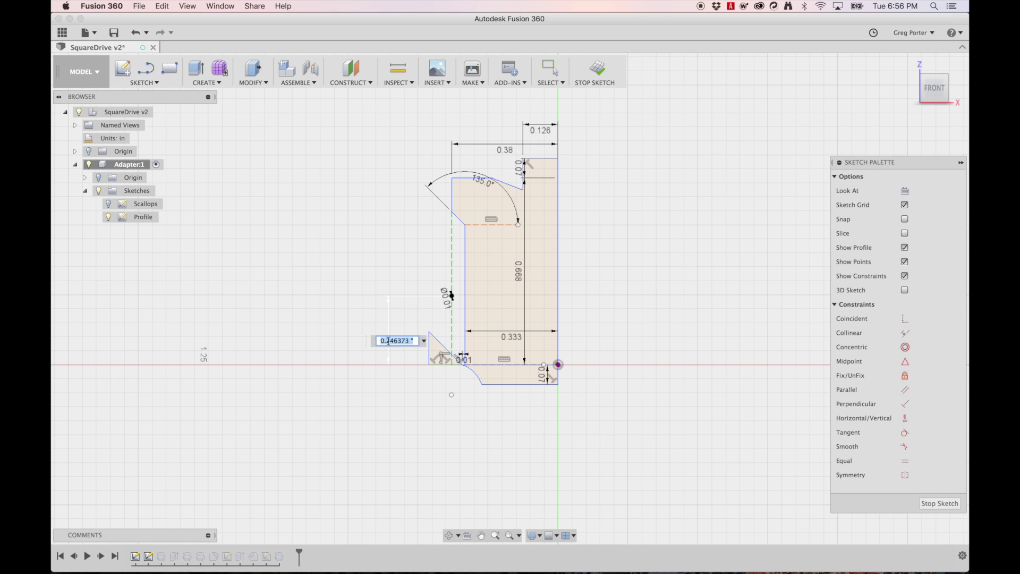
text(.3)
key(Return)
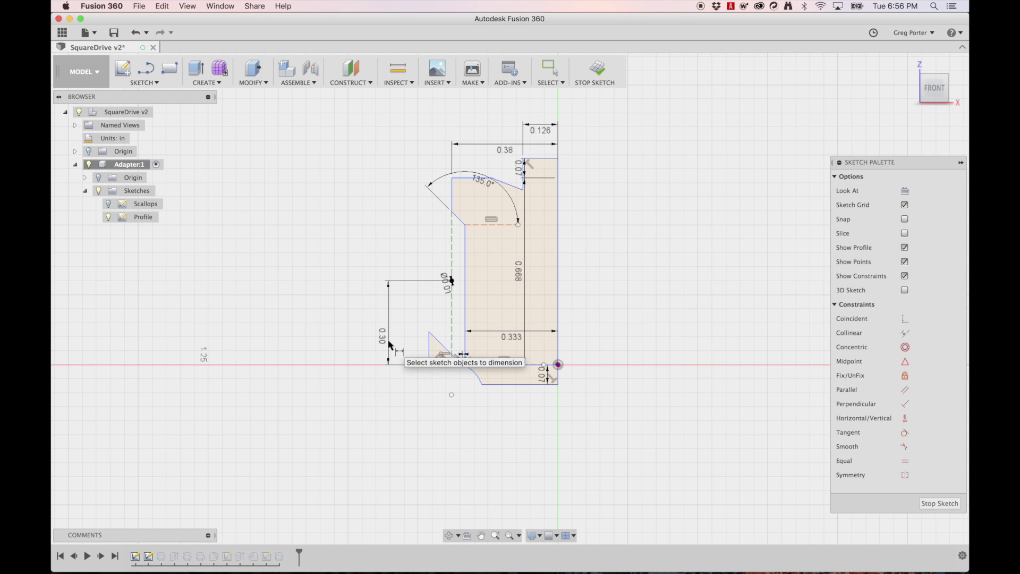
- Finish the sketch and revolve-cut the small circle 360° about the adapter's vertical centerline to groove the fluted body
click(598, 68)
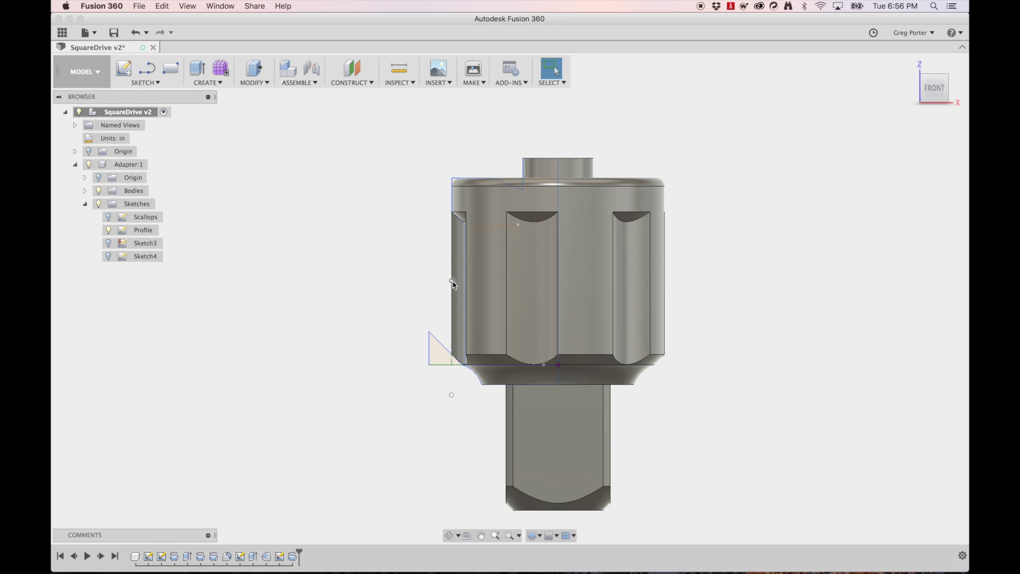
click(209, 85)
click(209, 117)
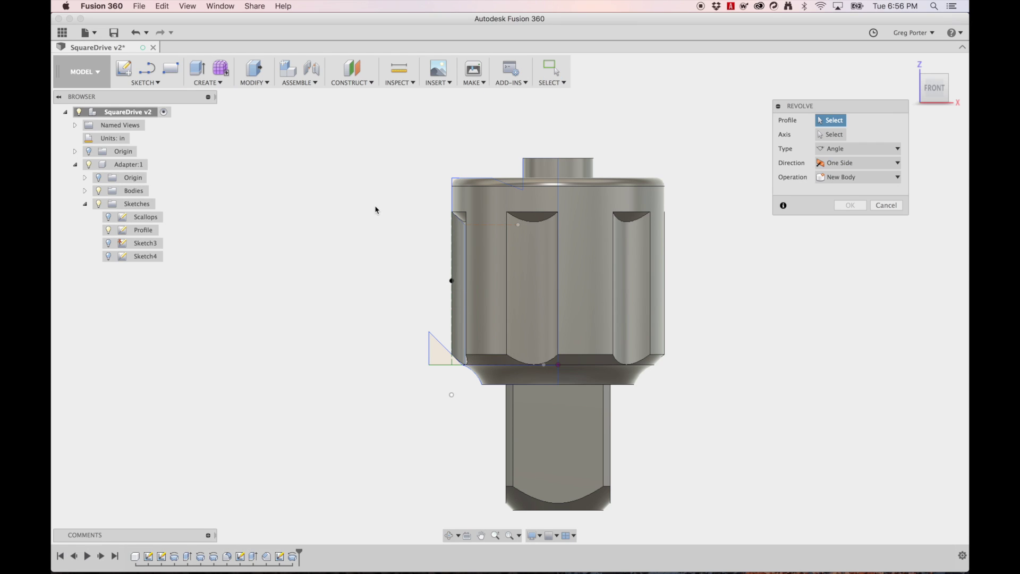
click(452, 282)
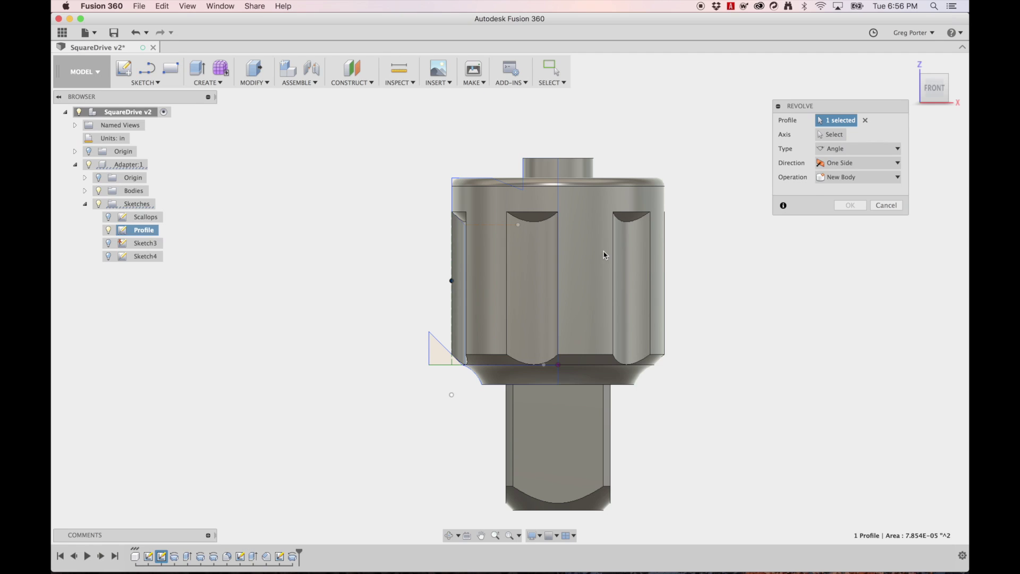
click(841, 135)
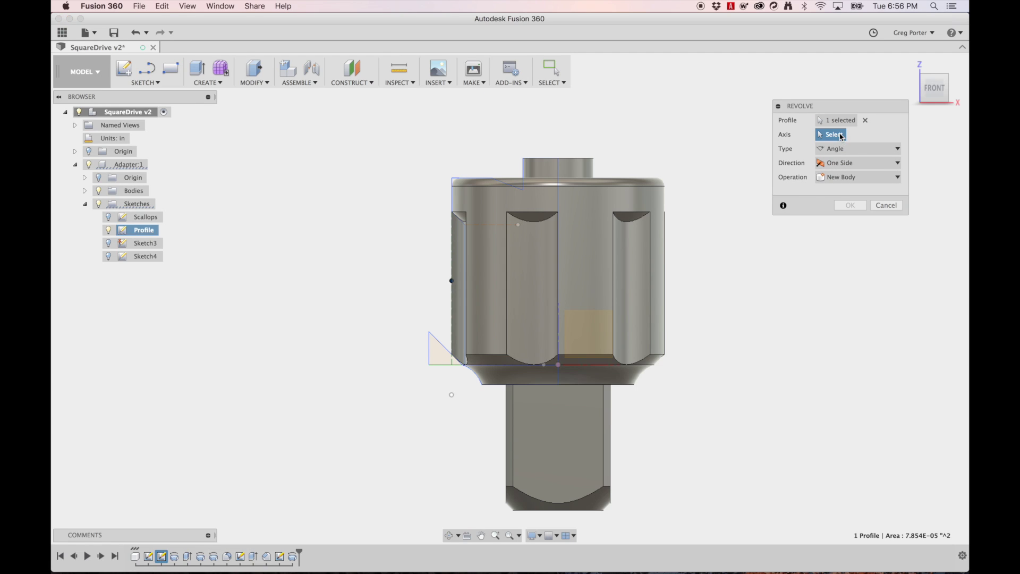
shift+middle_drag(590, 384, 590, 384)
click(558, 325)
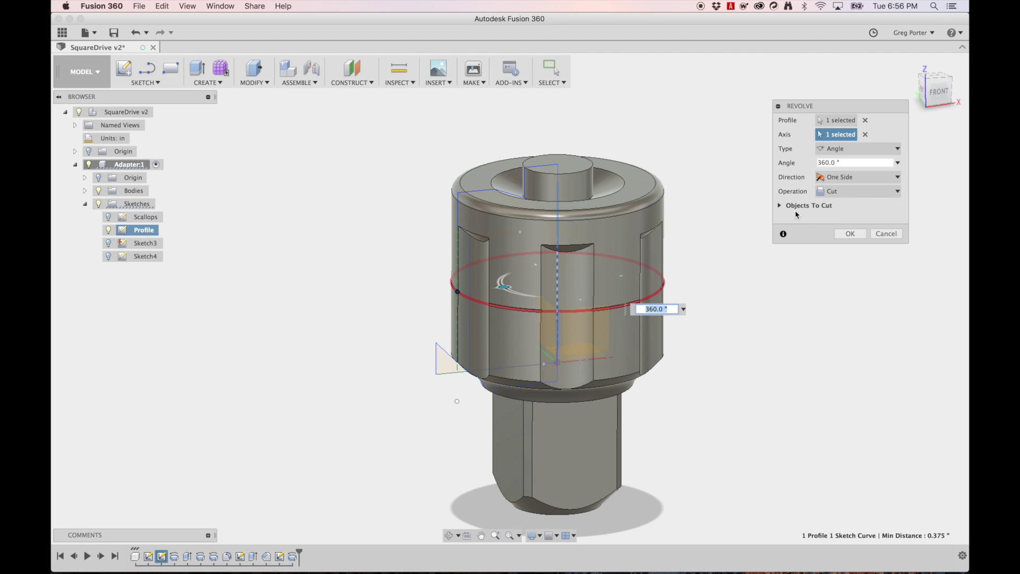
click(781, 206)
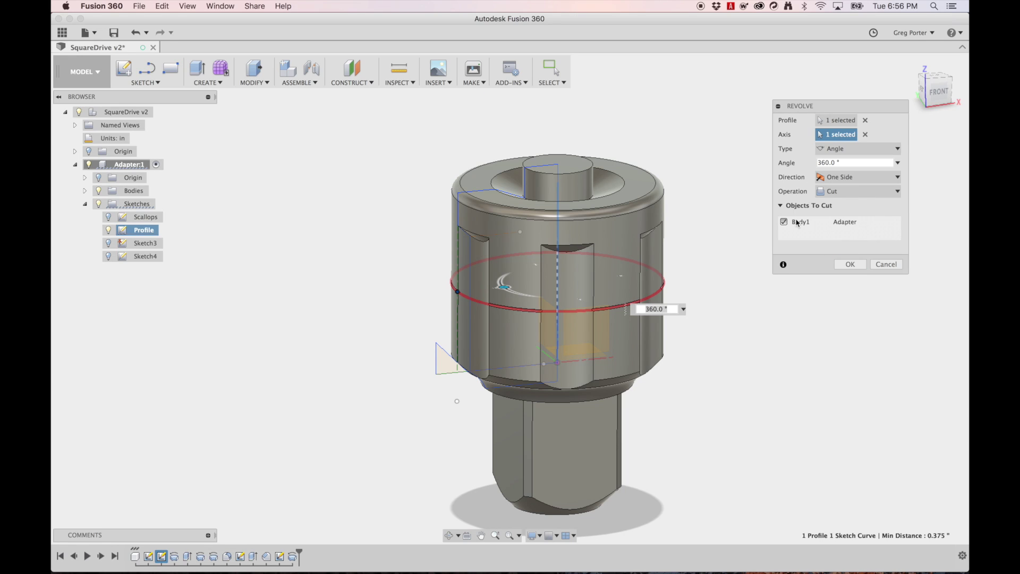
click(851, 265)
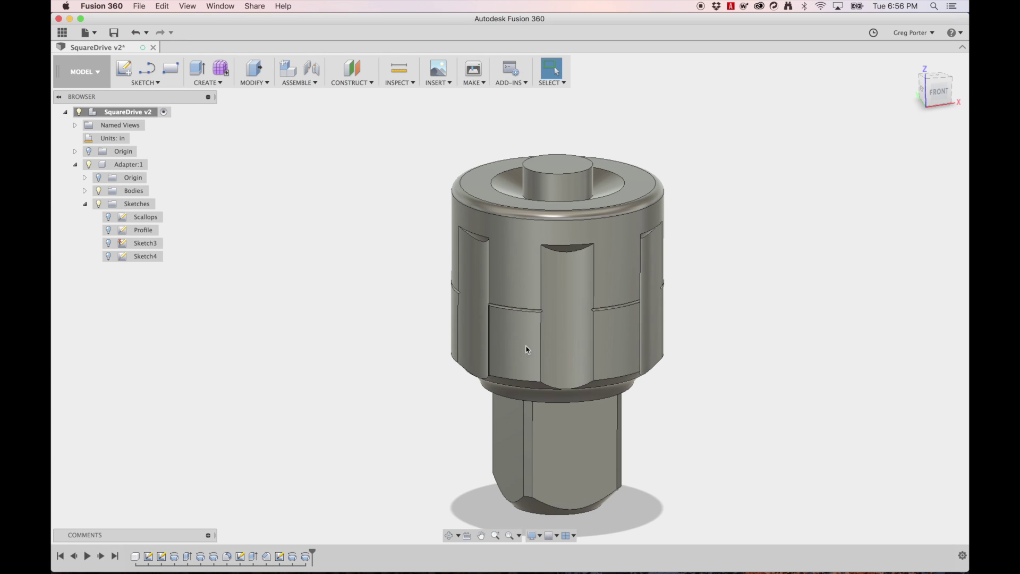
scroll(613, 343, right, 3)
shift+scroll(613, 343, left, 5)
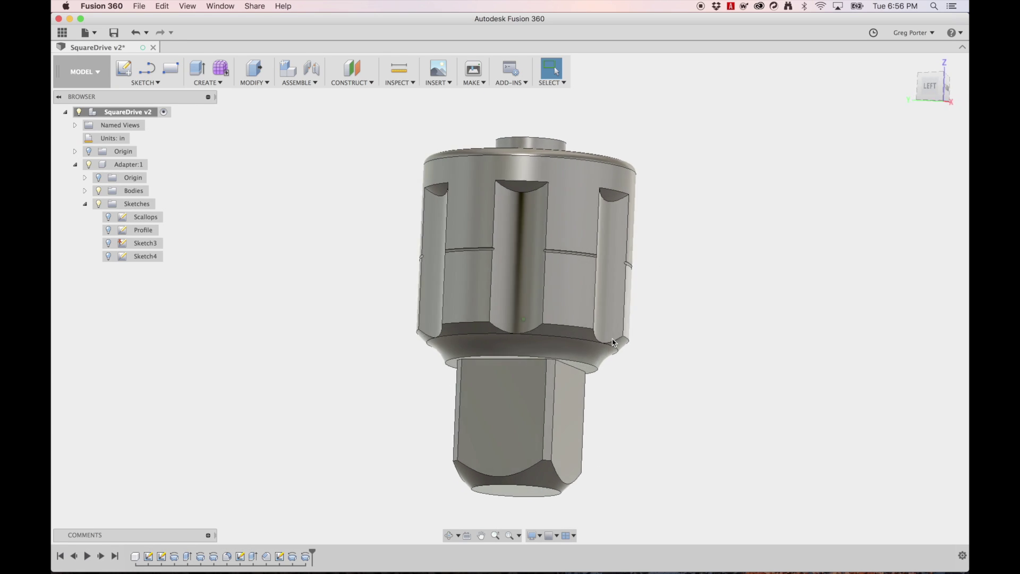
shift+middle_drag(614, 342, 614, 342)
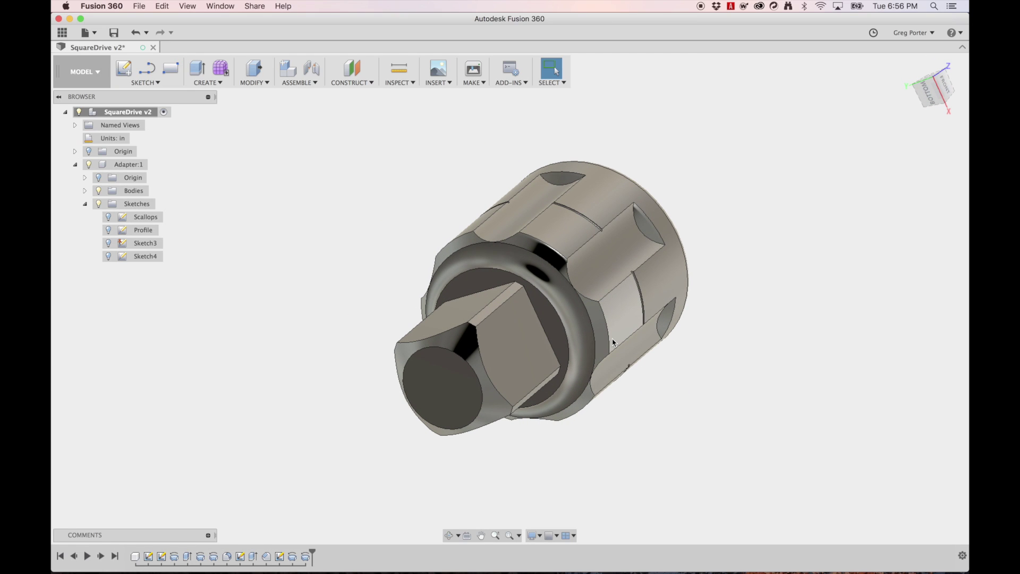
shift+middle_drag(613, 343, 614, 342)
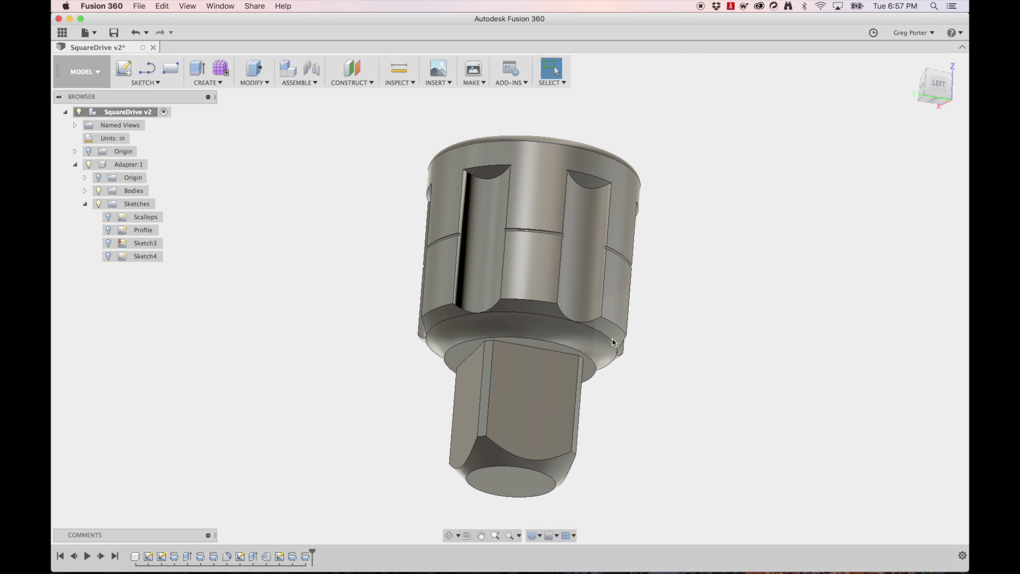